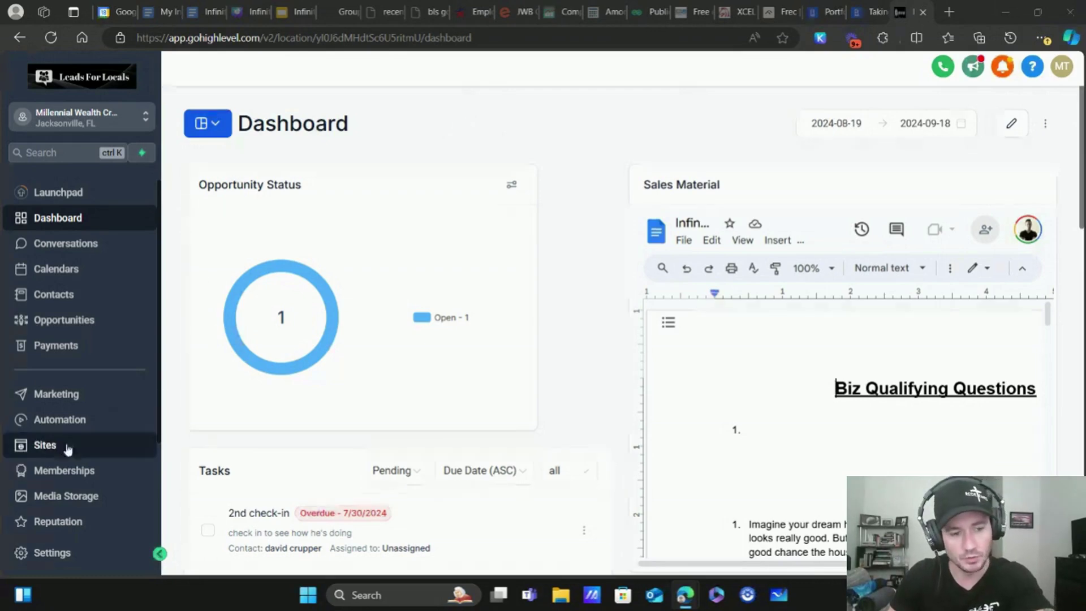
# Step: Open the Infinite Banking funnel from the Sites section
pyautogui.click(47, 447)
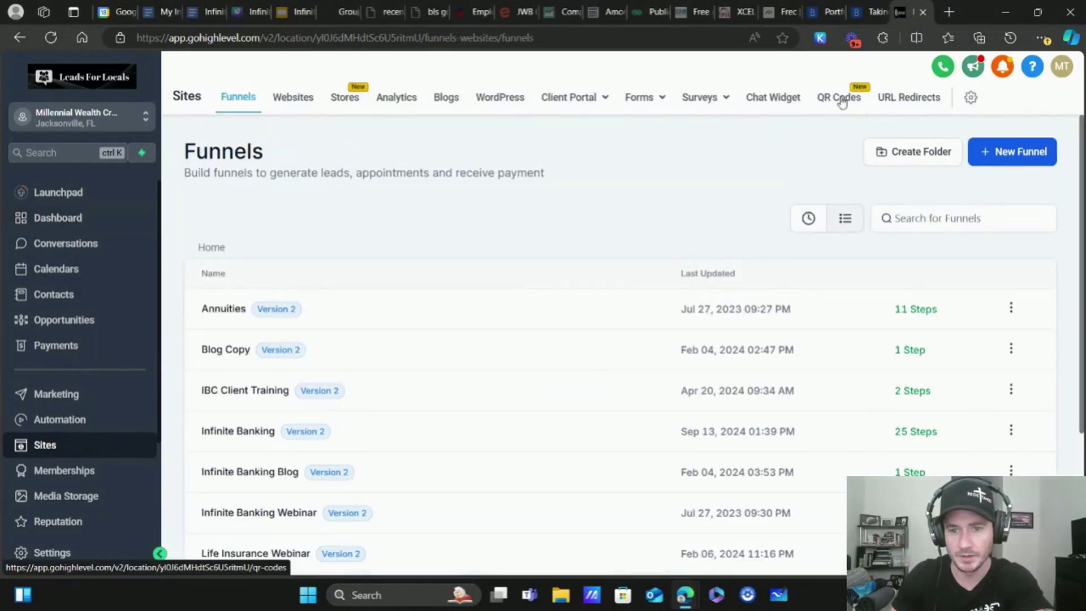
pyautogui.click(840, 99)
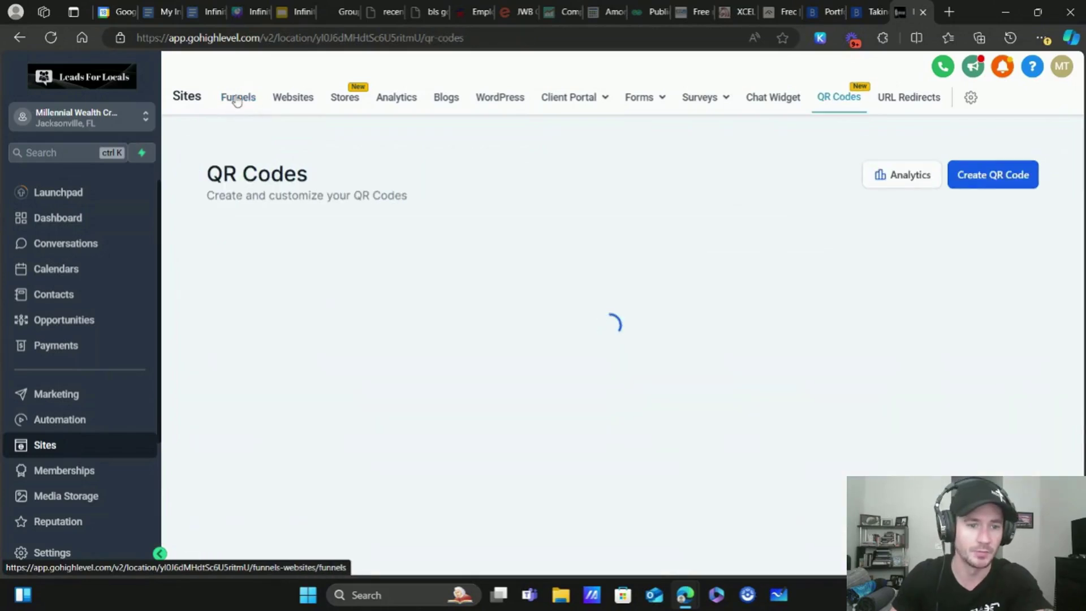
pyautogui.click(238, 100)
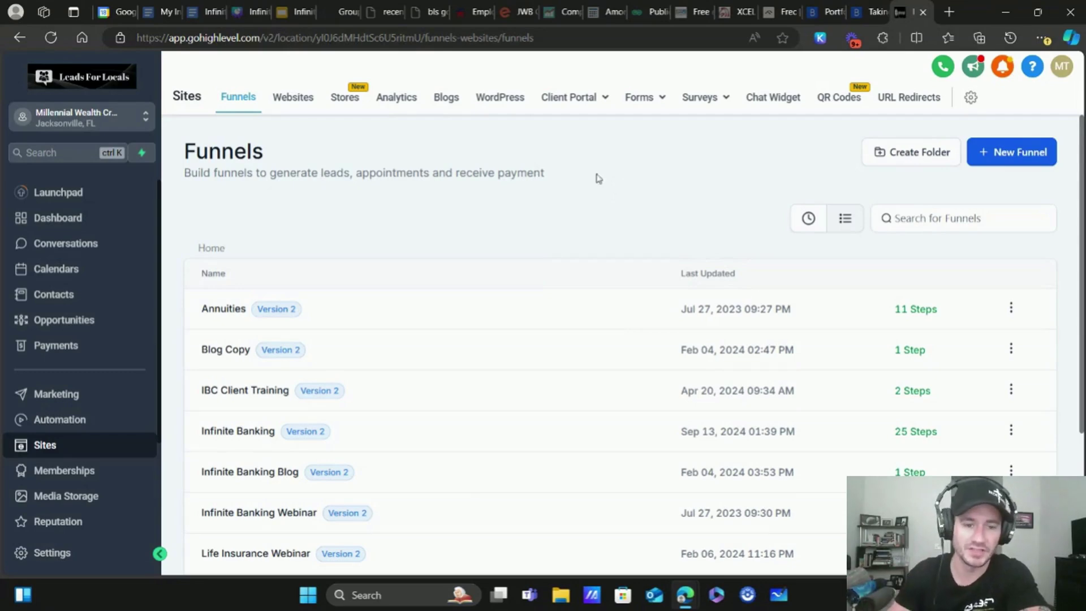
pyautogui.scroll(-1, 293, 349)
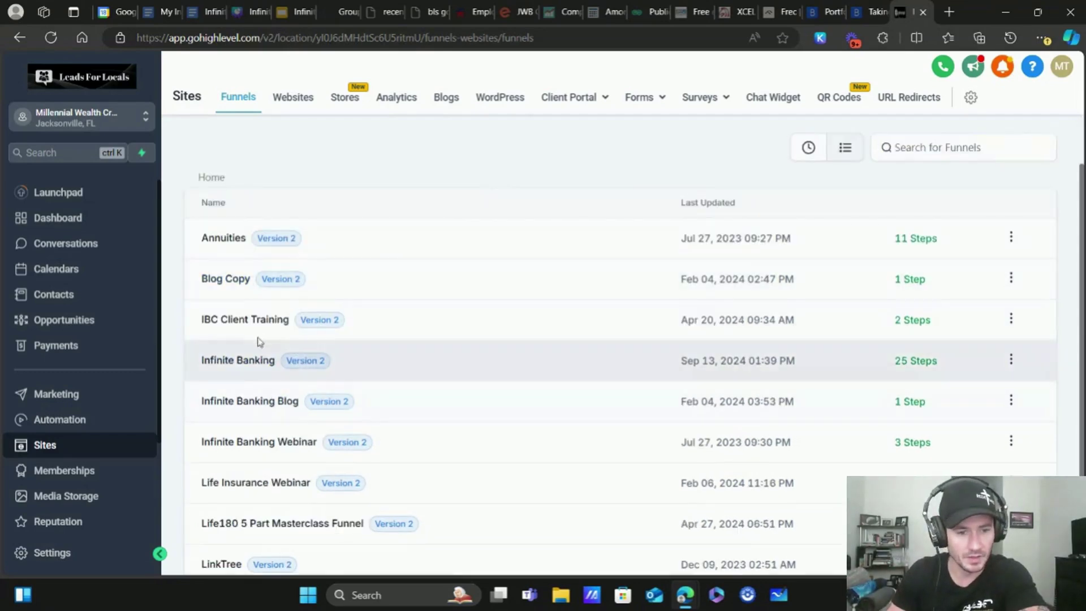
pyautogui.click(237, 360)
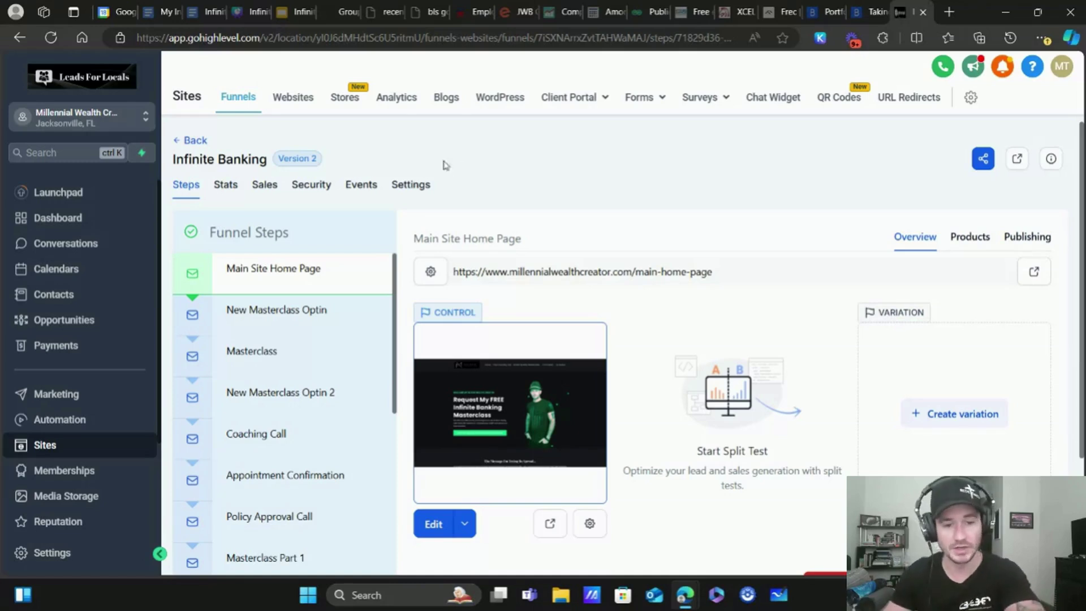
# Step: Copy the page URL of the New Masterclass Optin 2 funnel step
pyautogui.click(294, 403)
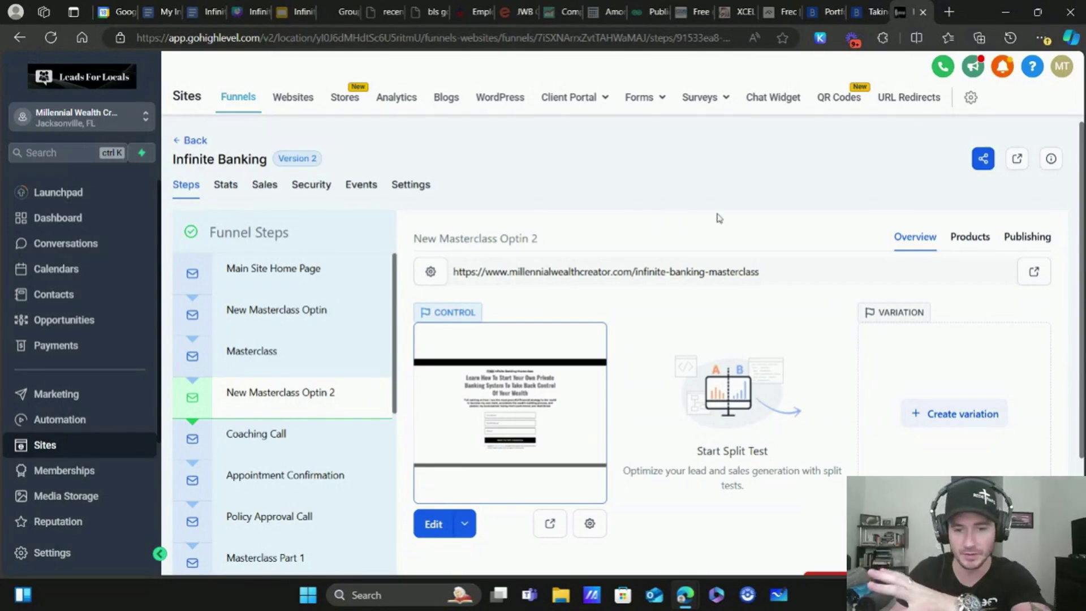
pyautogui.tripleClick(686, 271)
pyautogui.rightClick(653, 271)
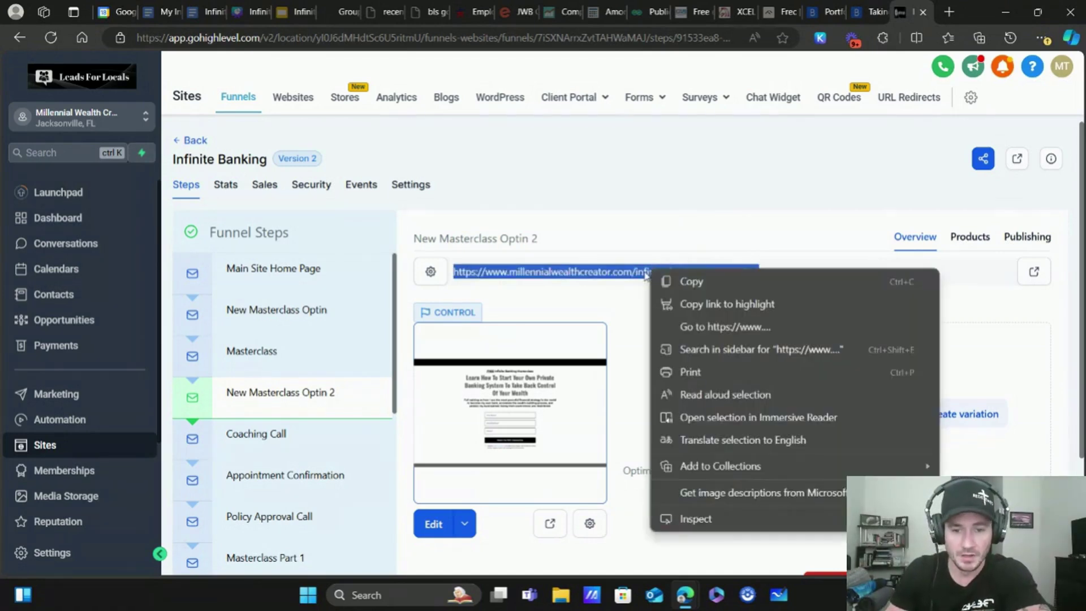
pyautogui.click(691, 281)
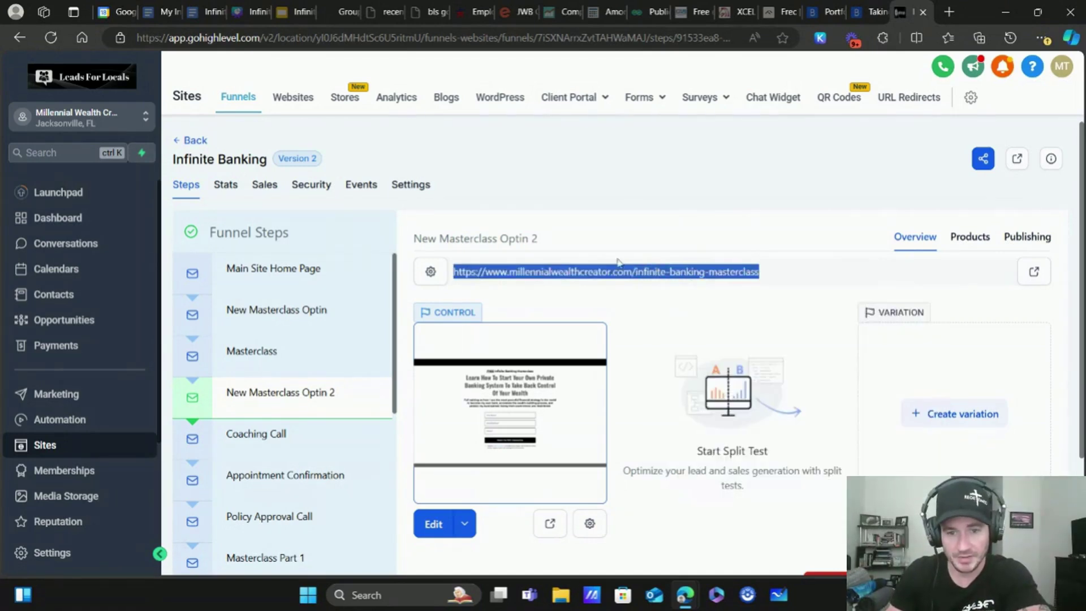
# Step: Delete the existing IBC Masterclass QR Code from the QR codes in Sites
pyautogui.click(838, 100)
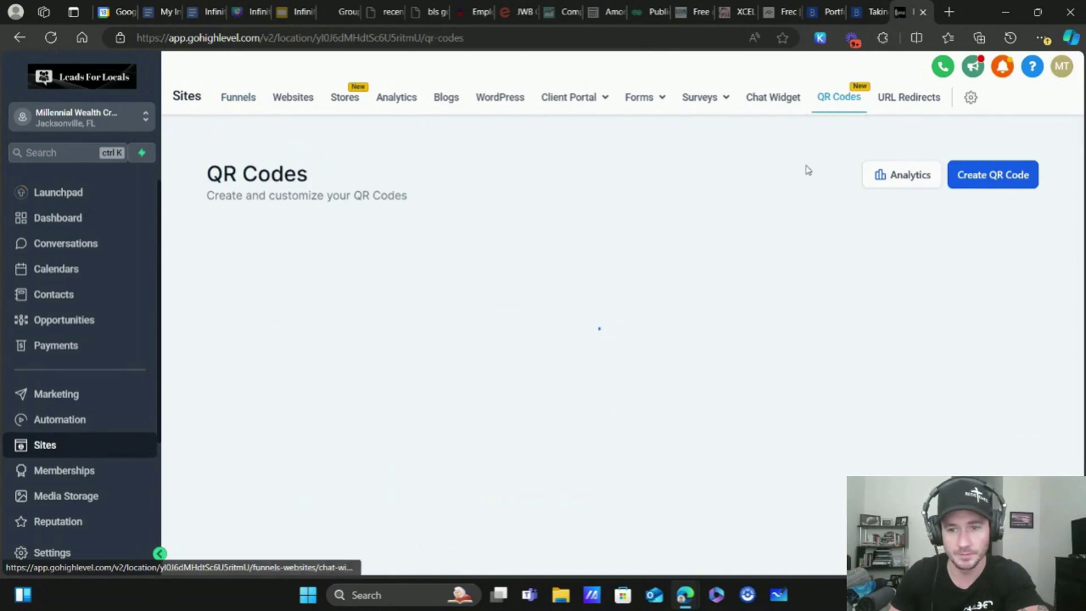
pyautogui.moveTo(291, 404)
pyautogui.click(329, 259)
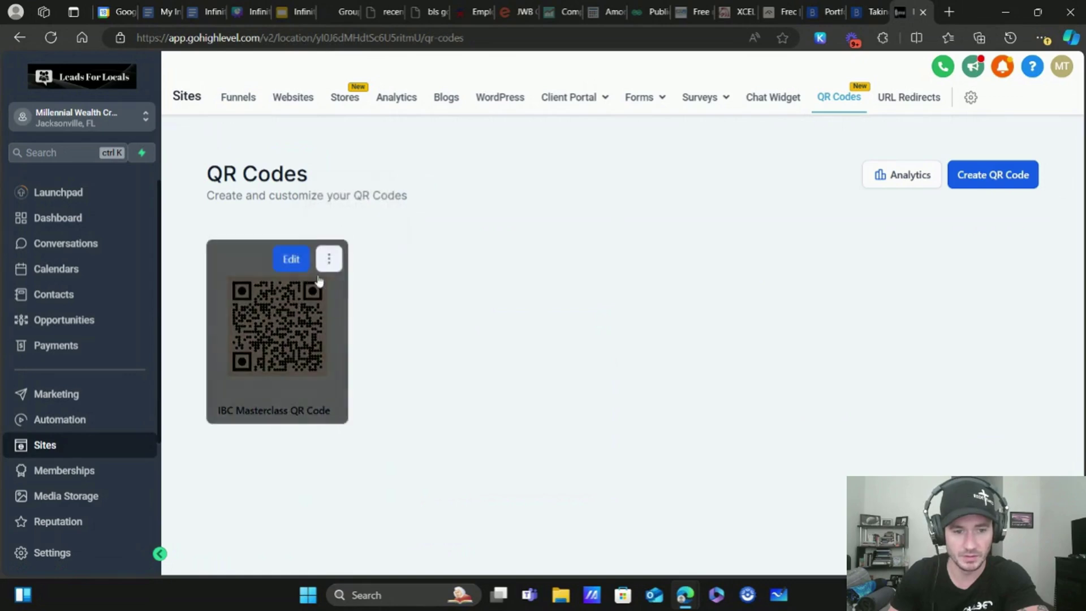
pyautogui.click(328, 258)
pyautogui.click(361, 205)
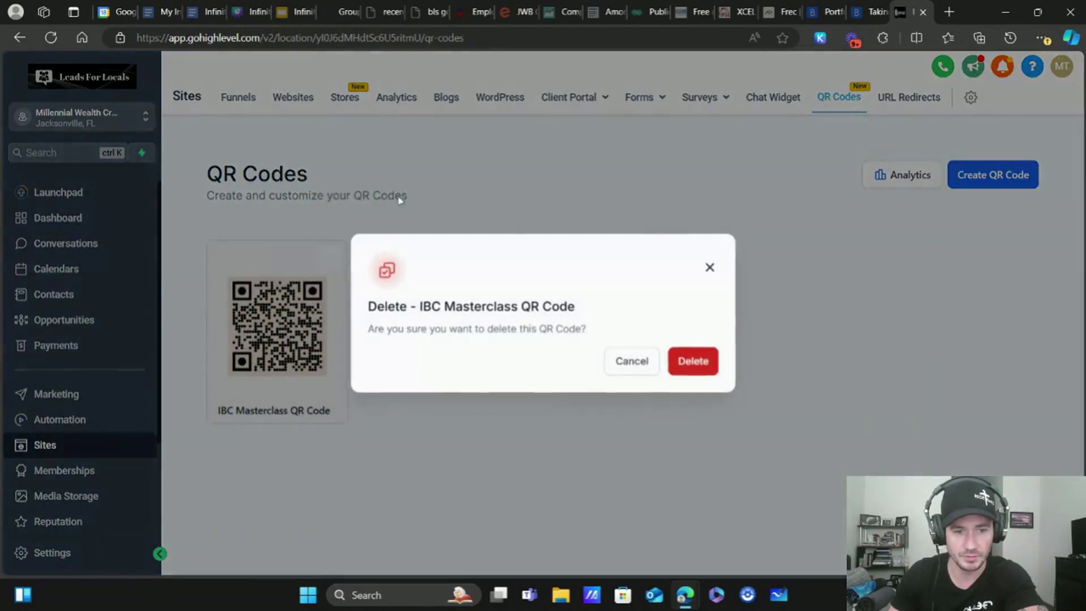
pyautogui.click(693, 361)
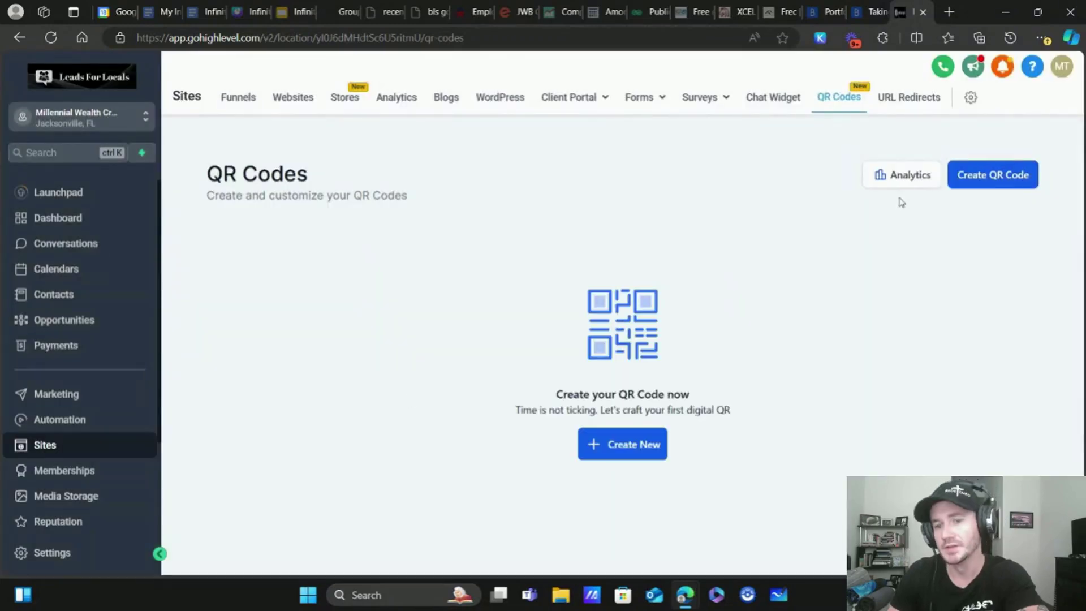
# Step: Start creating a QR code and name it "IBC Masterclass Optin"
pyautogui.click(993, 178)
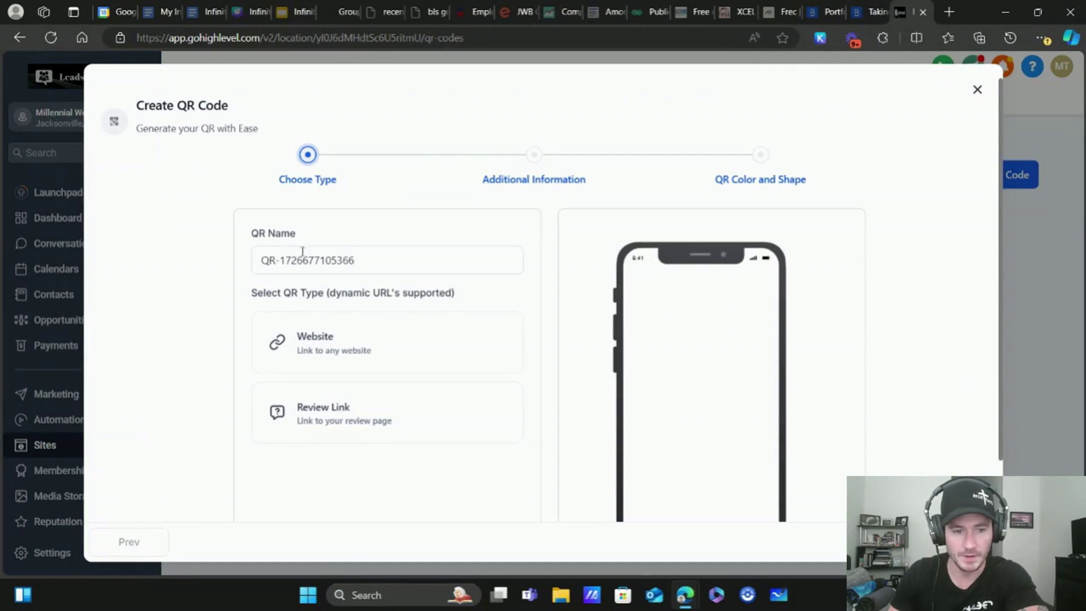
pyautogui.doubleClick(339, 260)
pyautogui.hotkey('ctrl', 'a')
pyautogui.press('BackSpace')
pyautogui.write('IBC')
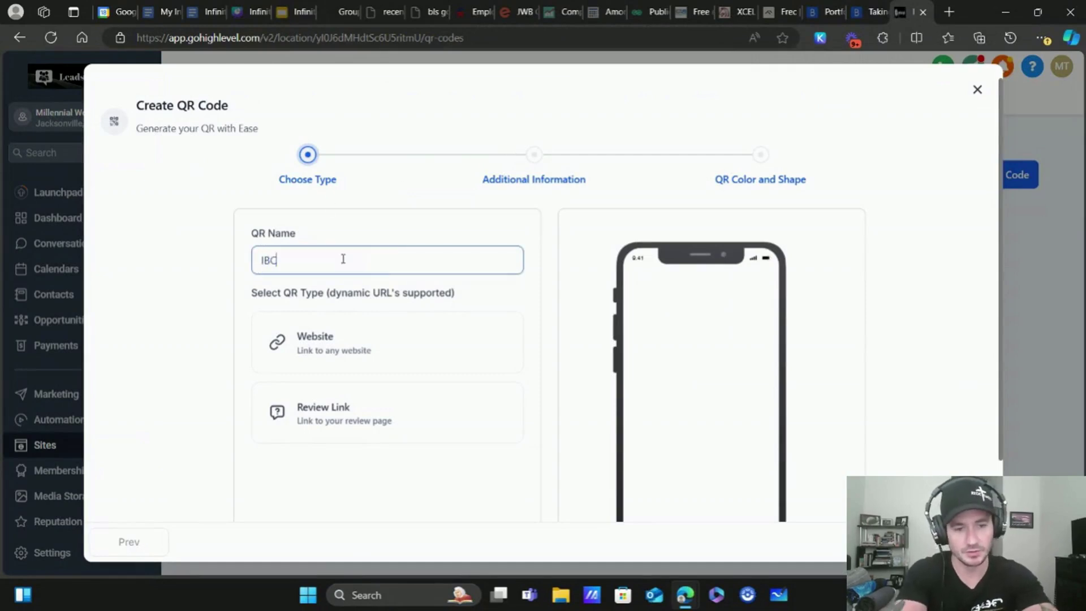
pyautogui.write(' Masterclass Optin')
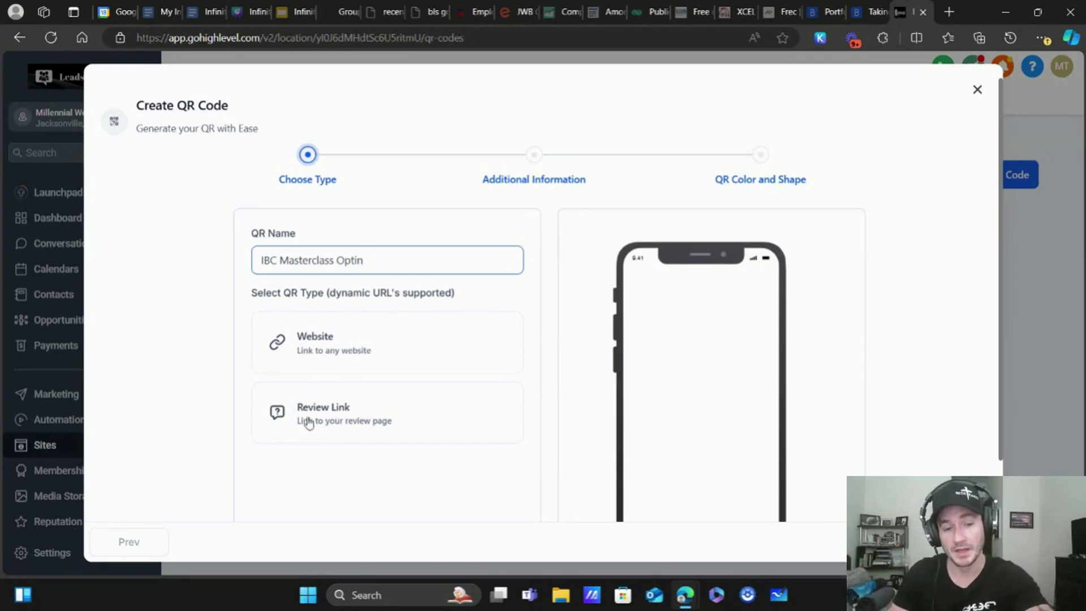
# Step: Choose Website as the QR type and proceed to the additional information
pyautogui.click(309, 423)
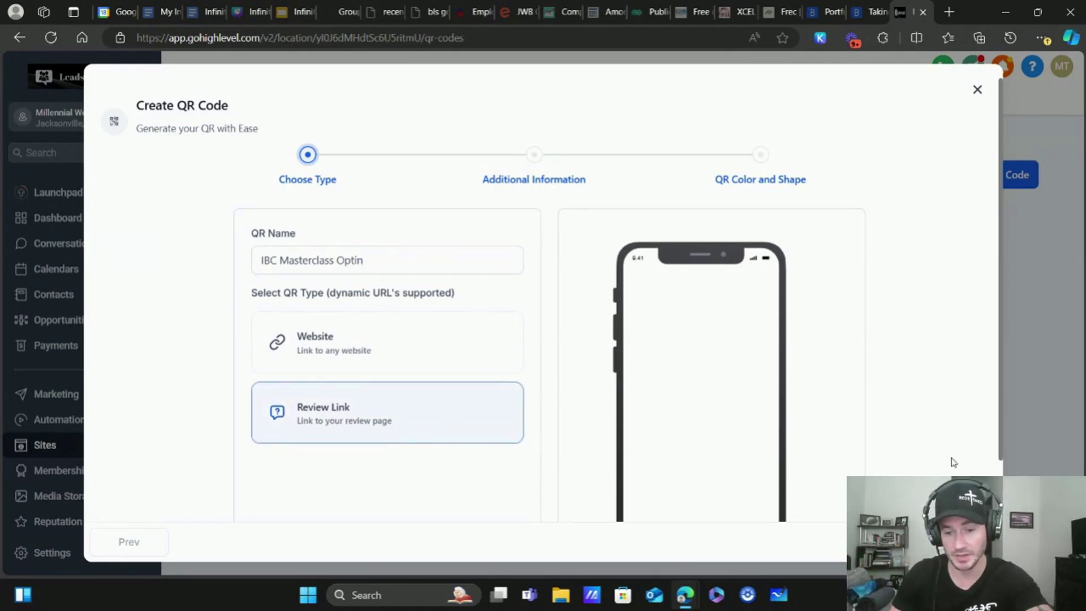
pyautogui.click(305, 346)
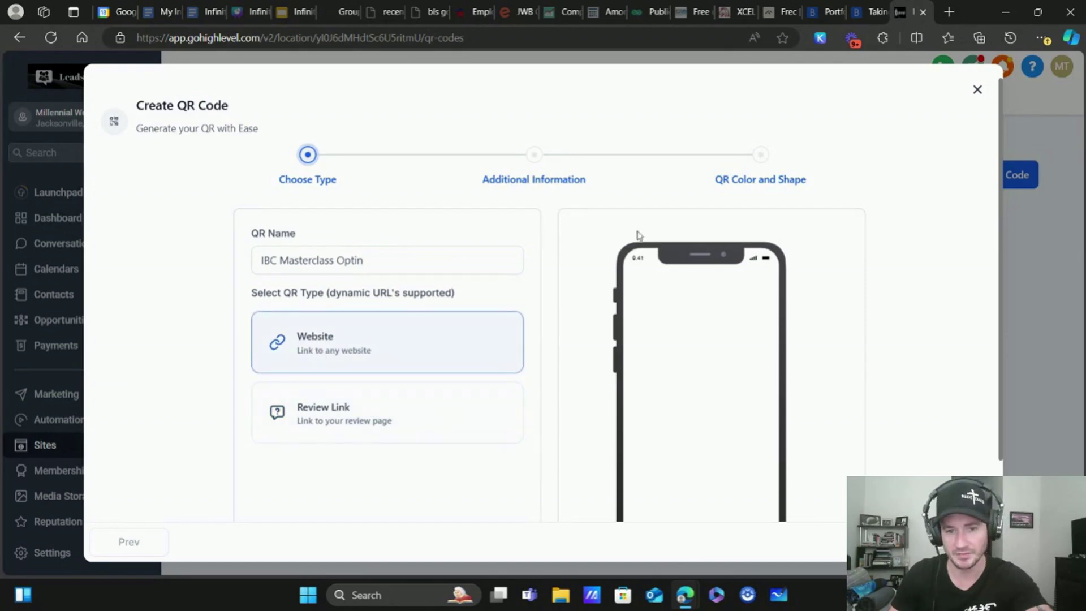
pyautogui.click(956, 542)
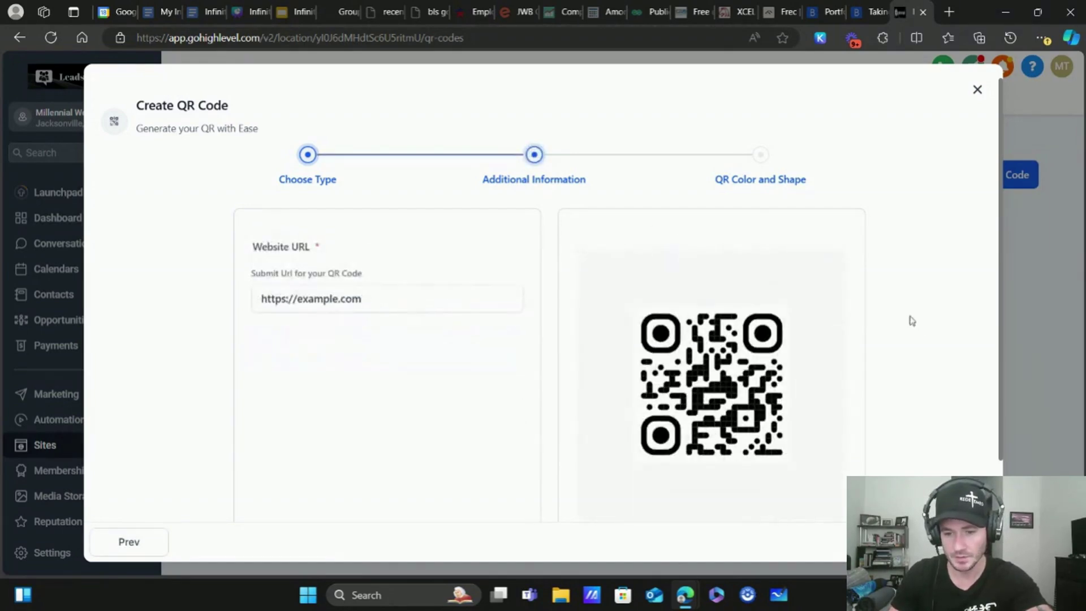
# Step: Replace the example website URL with the copied masterclass opt-in URL and proceed to the color and shape settings
pyautogui.doubleClick(341, 298)
pyautogui.hotkey('ctrl', 'a')
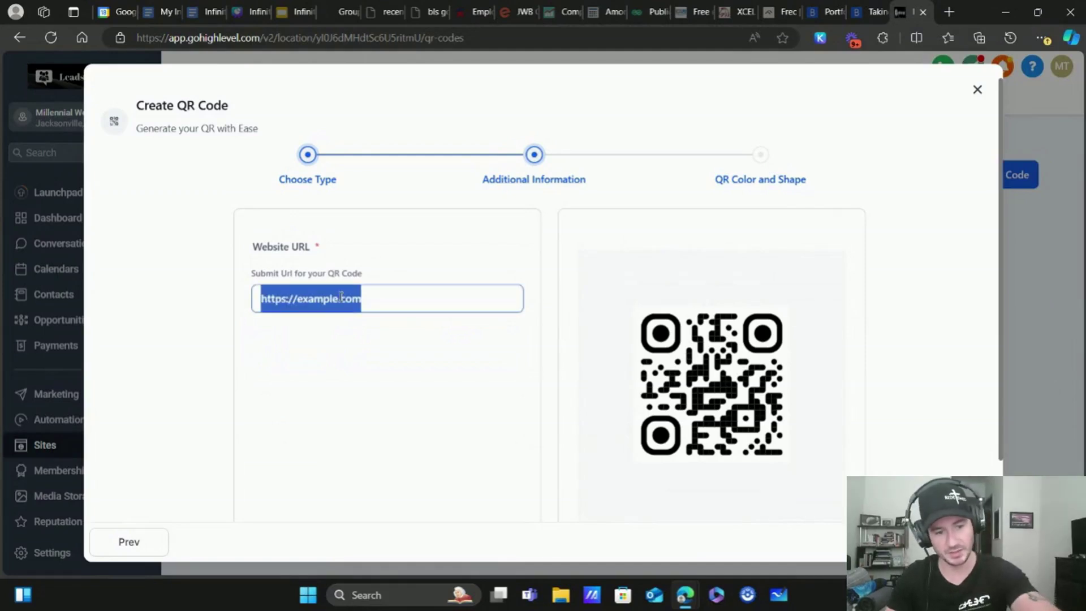
pyautogui.hotkey('ctrl', 'v')
pyautogui.click(957, 542)
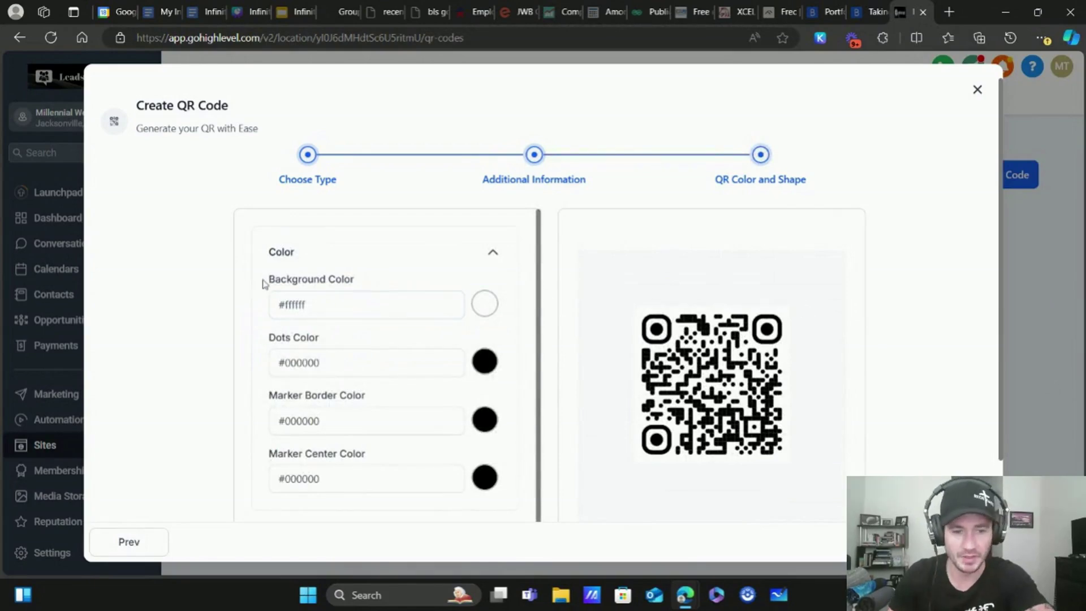
# Step: Set the QR code's background color to light pink, #F6C0C0FF
pyautogui.click(469, 304)
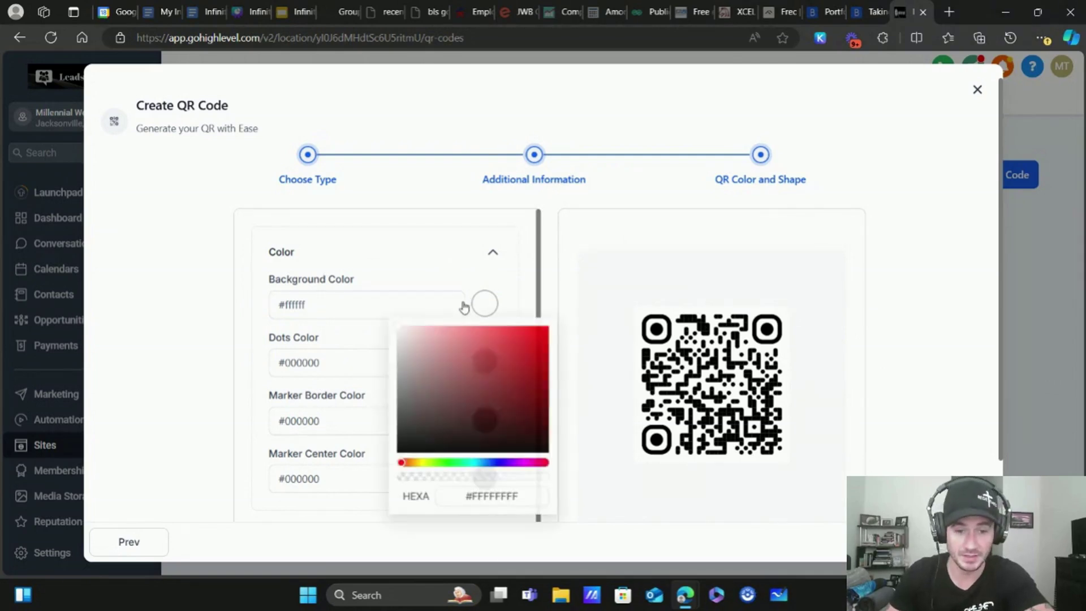
pyautogui.click(446, 346)
pyautogui.click(429, 330)
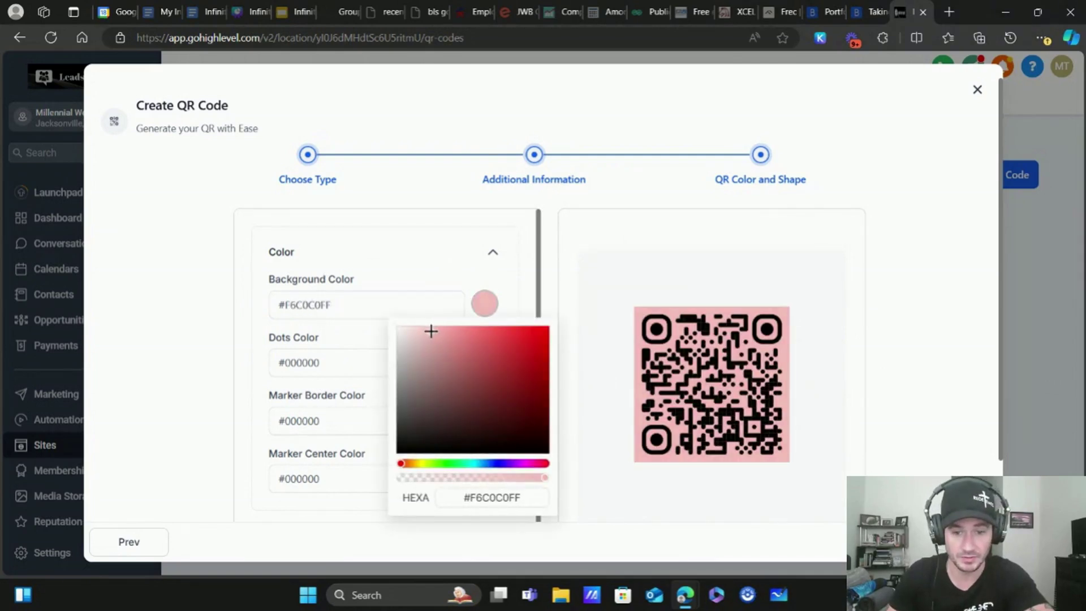
pyautogui.click(564, 277)
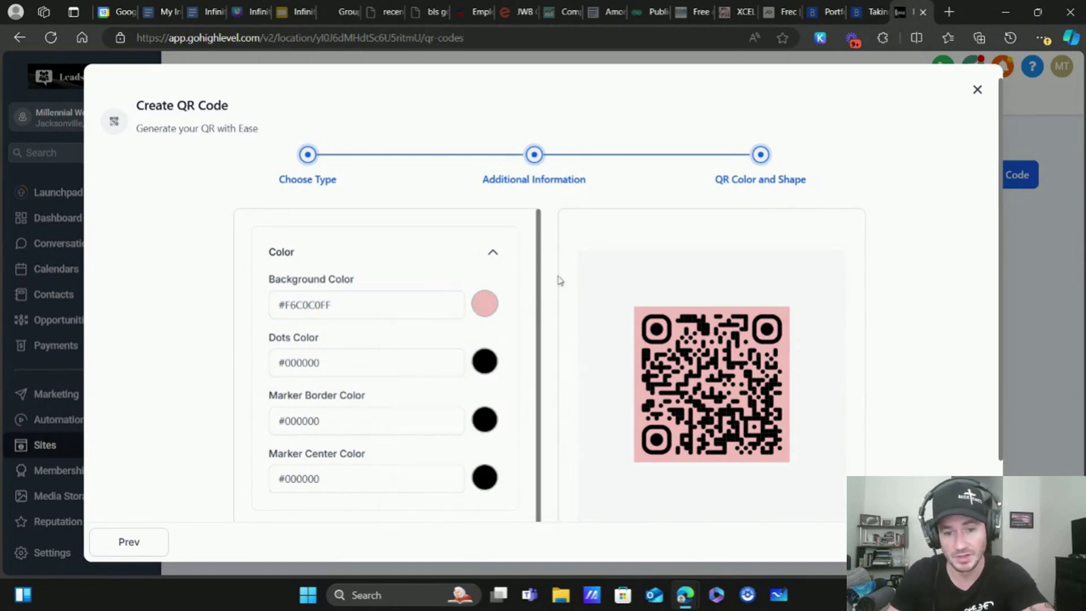
# Step: Try red shades for the QR code's dots color, and settle on black, #000000FF
pyautogui.scroll(-1, 384, 339)
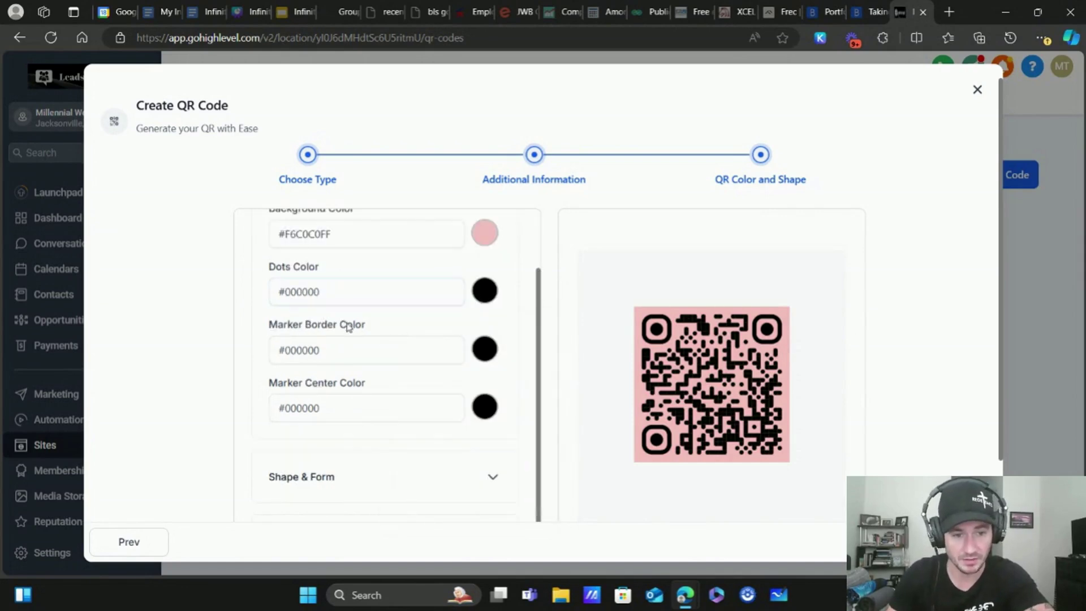
pyautogui.click(493, 298)
pyautogui.click(477, 358)
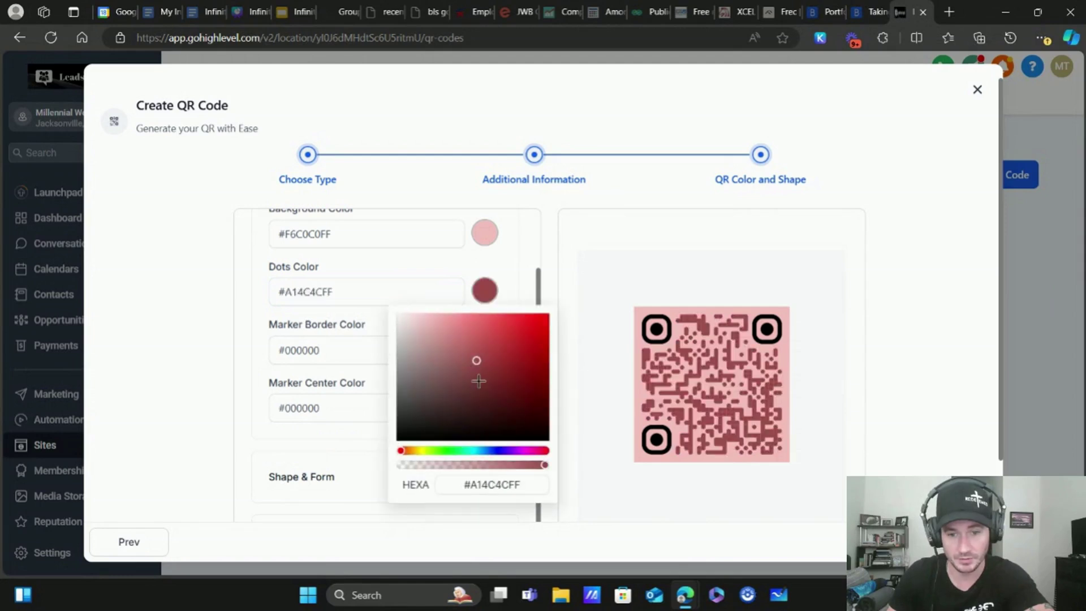
pyautogui.click(470, 381)
pyautogui.click(430, 359)
pyautogui.moveTo(430, 362)
pyautogui.mouseDown()
pyautogui.moveTo(431, 383)
pyautogui.moveTo(395, 442)
pyautogui.mouseUp()
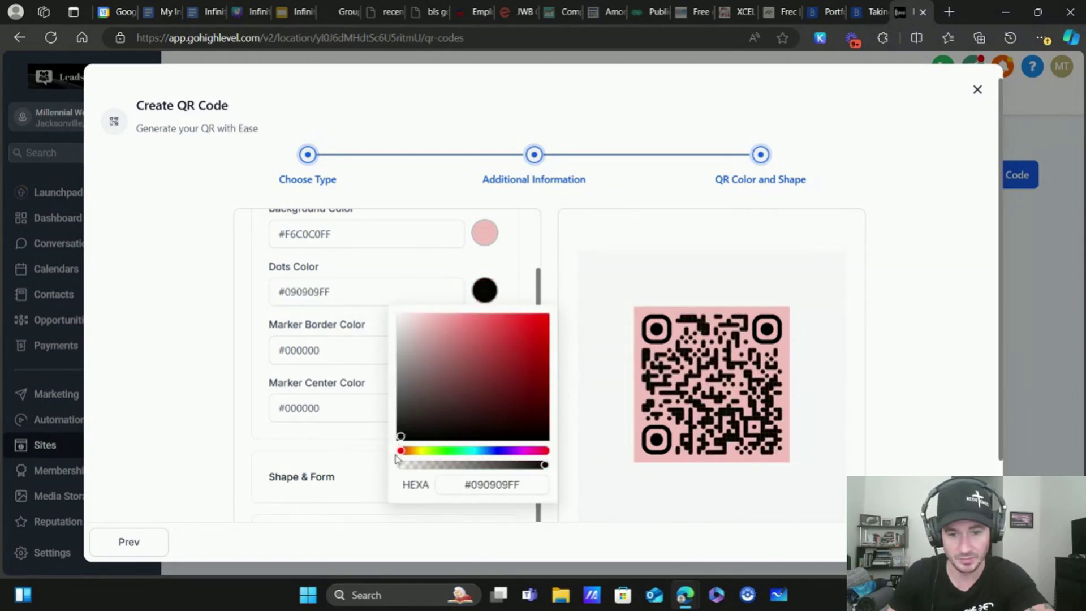
pyautogui.click(562, 283)
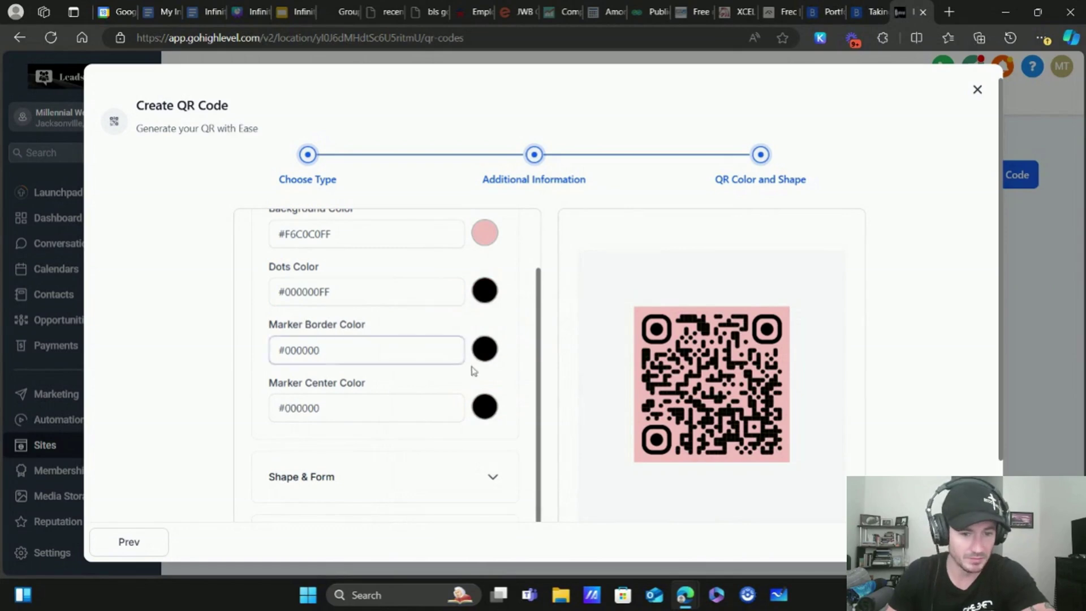
# Step: Try the marker shapes under Shape & Form, keeping the rounded-square border and setting the marker center to a square
pyautogui.scroll(-1, 440, 336)
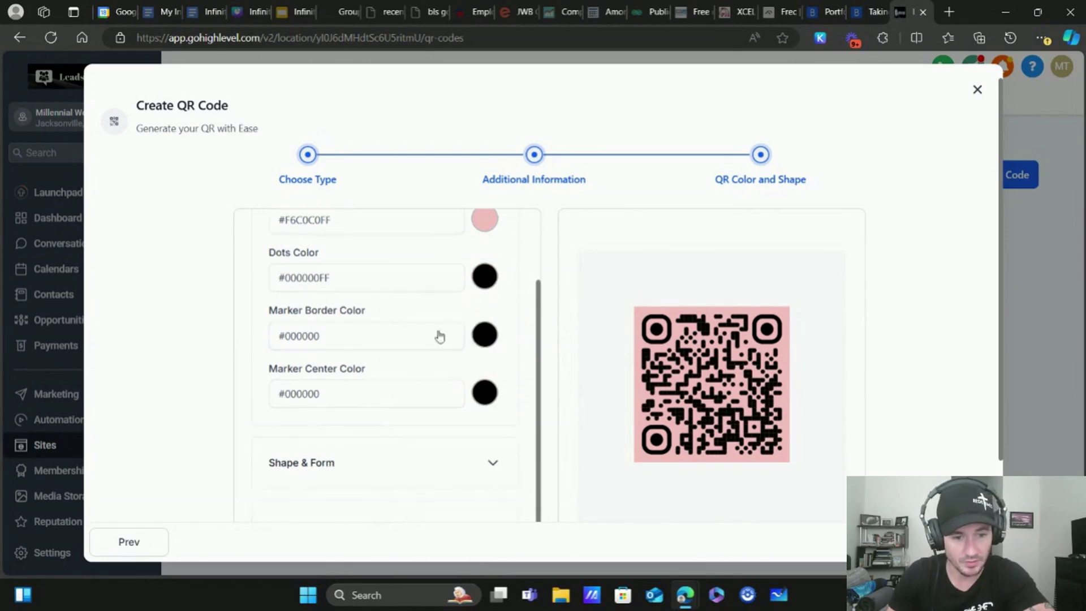
pyautogui.click(492, 462)
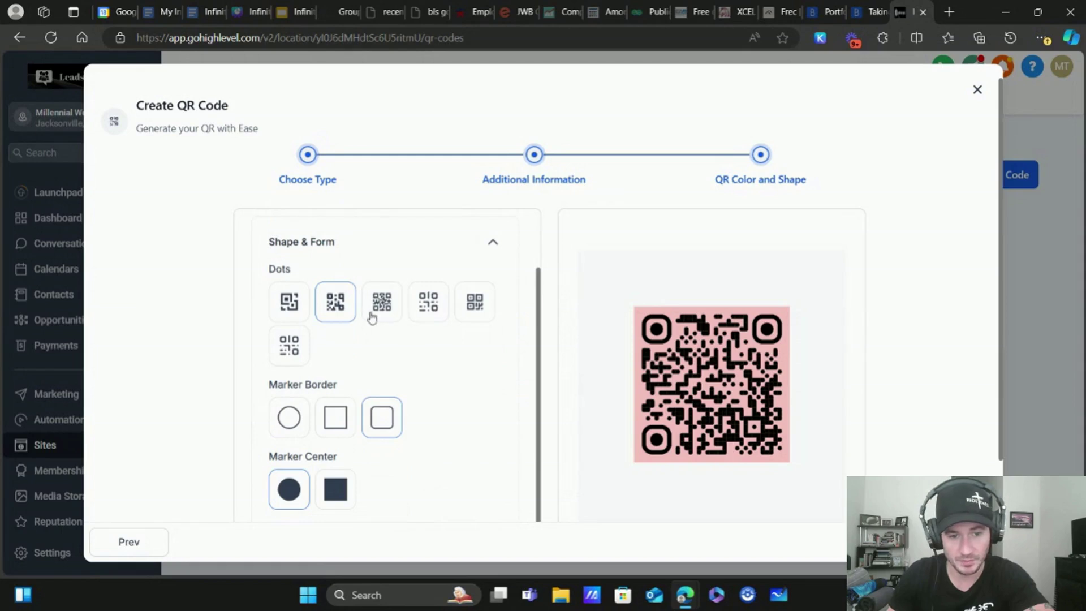
pyautogui.click(342, 419)
pyautogui.click(274, 428)
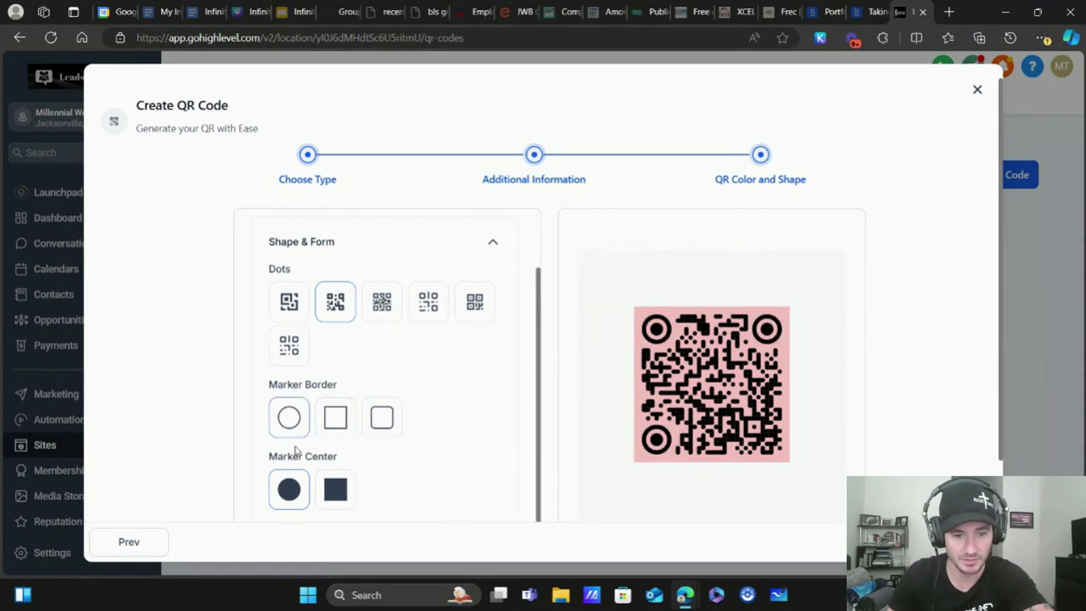
pyautogui.click(337, 417)
pyautogui.click(382, 417)
pyautogui.click(336, 490)
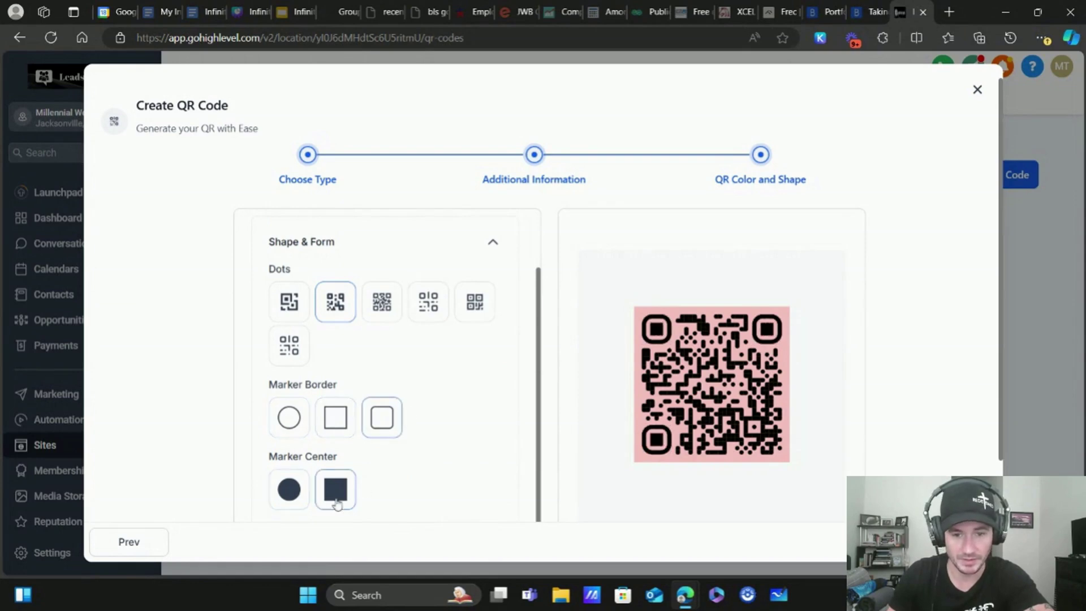
pyautogui.click(295, 500)
pyautogui.click(335, 499)
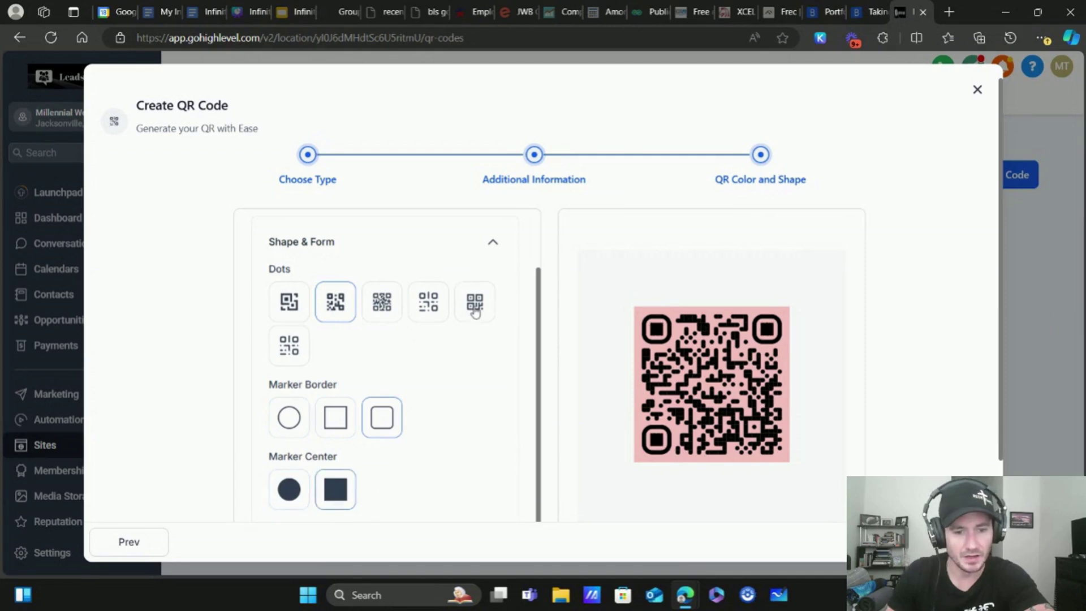
# Step: Add the black Millennial Wealth Creator image from the media library as the QR code's center logo
pyautogui.scroll(-5, 475, 308)
pyautogui.click(493, 398)
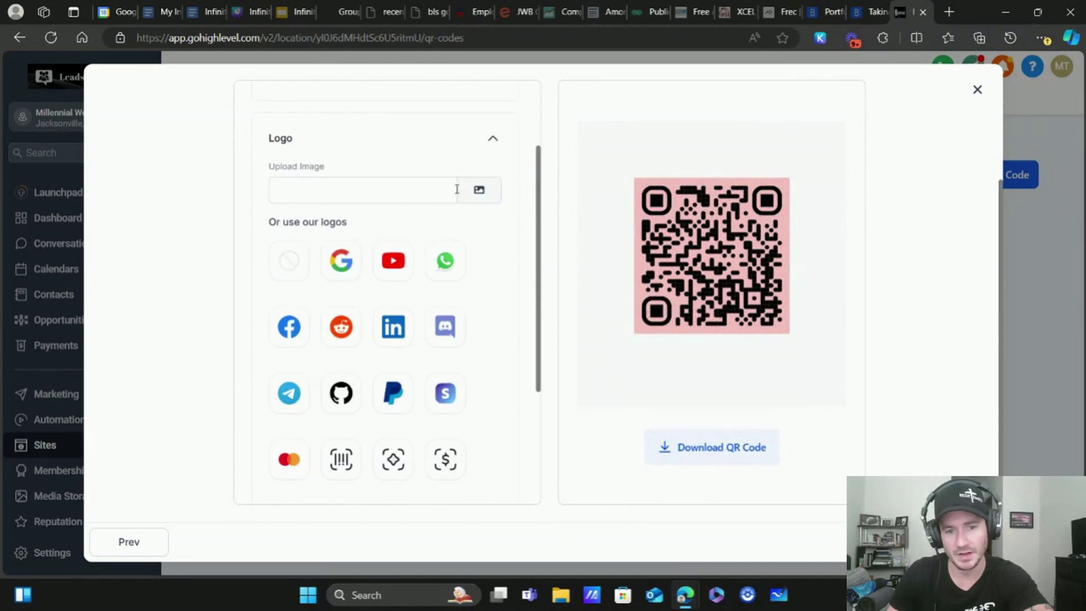
pyautogui.click(465, 195)
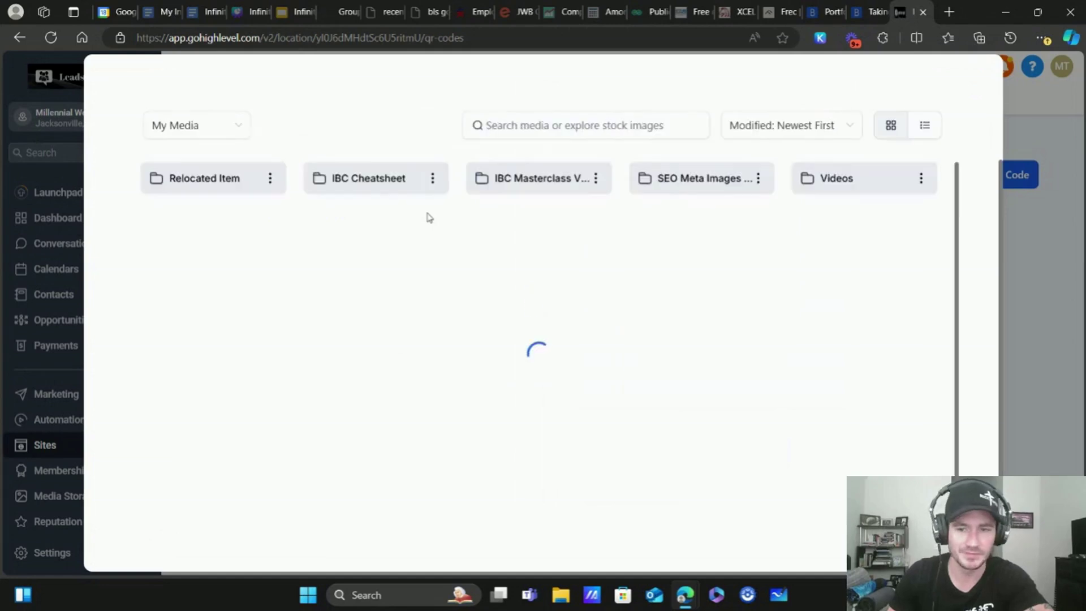
pyautogui.scroll(-10, 508, 310)
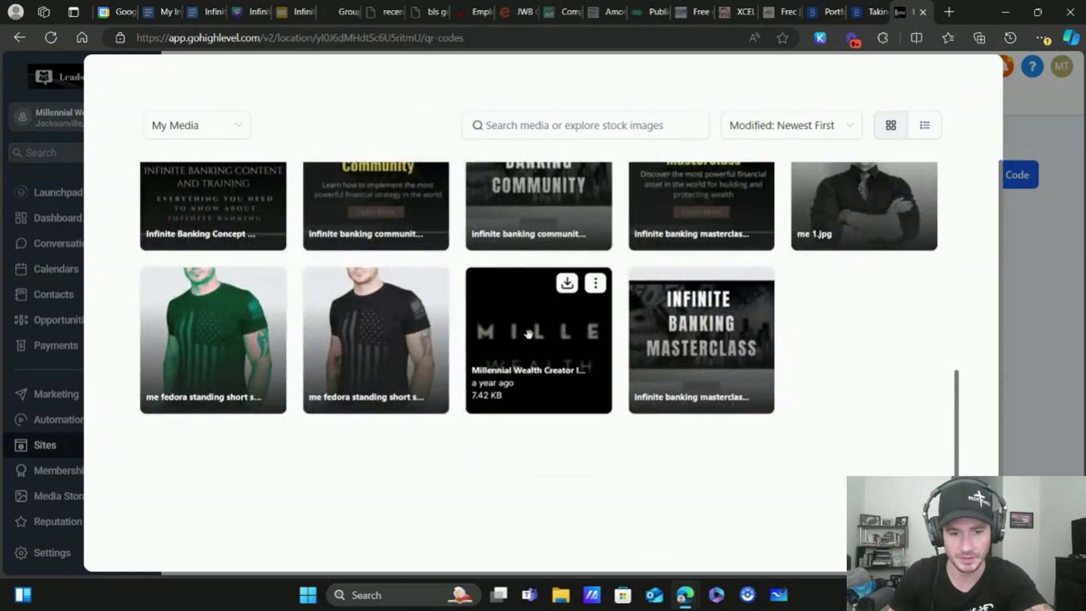
pyautogui.click(528, 333)
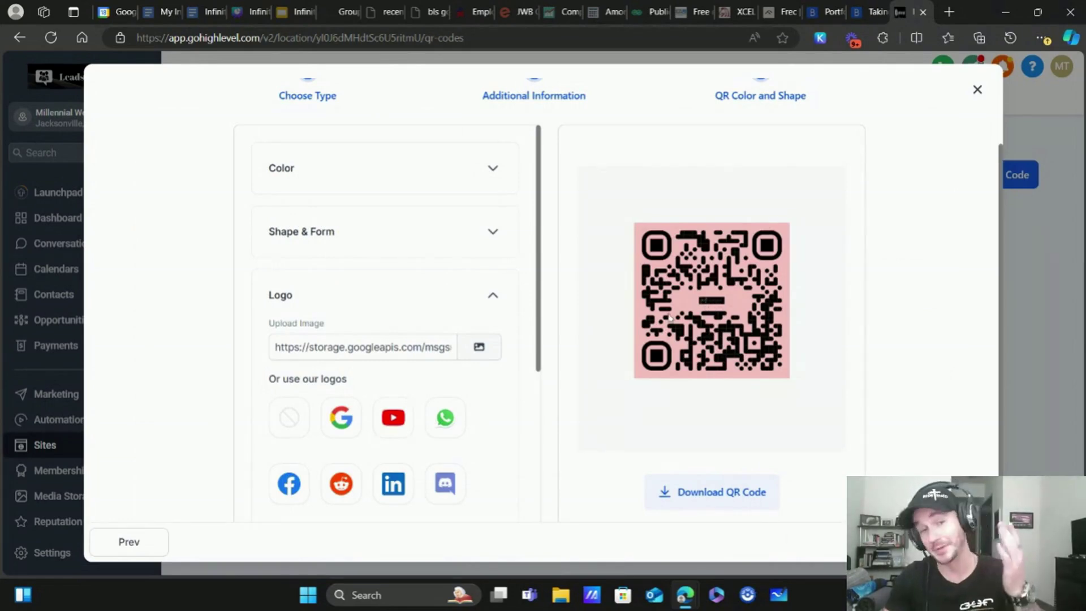
pyautogui.click(492, 295)
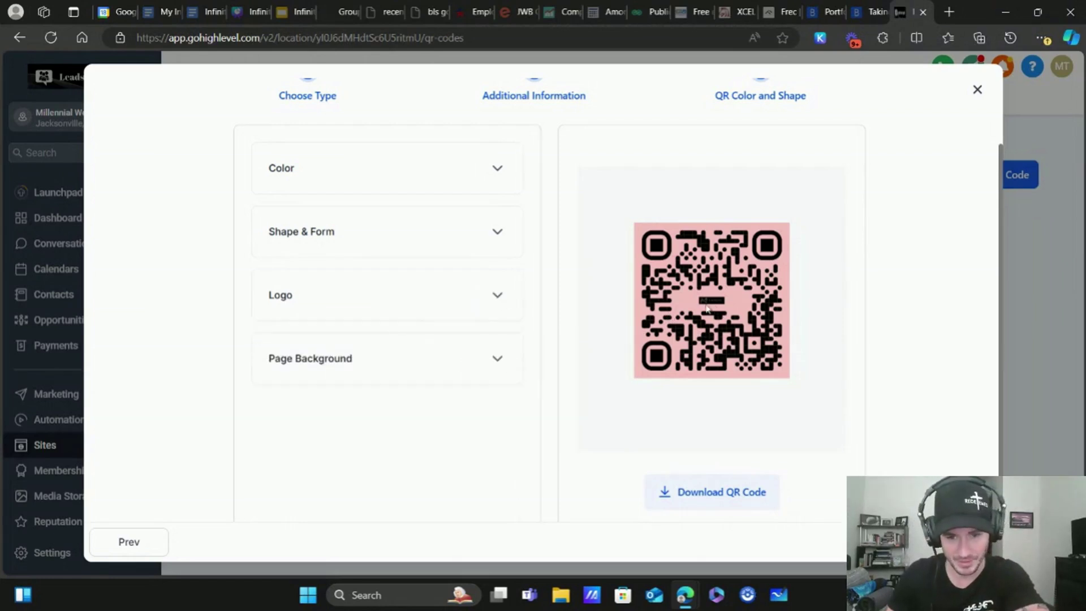
# Step: Try the calendar photo from the media library as the QR code's page background, and remove it
pyautogui.click(499, 358)
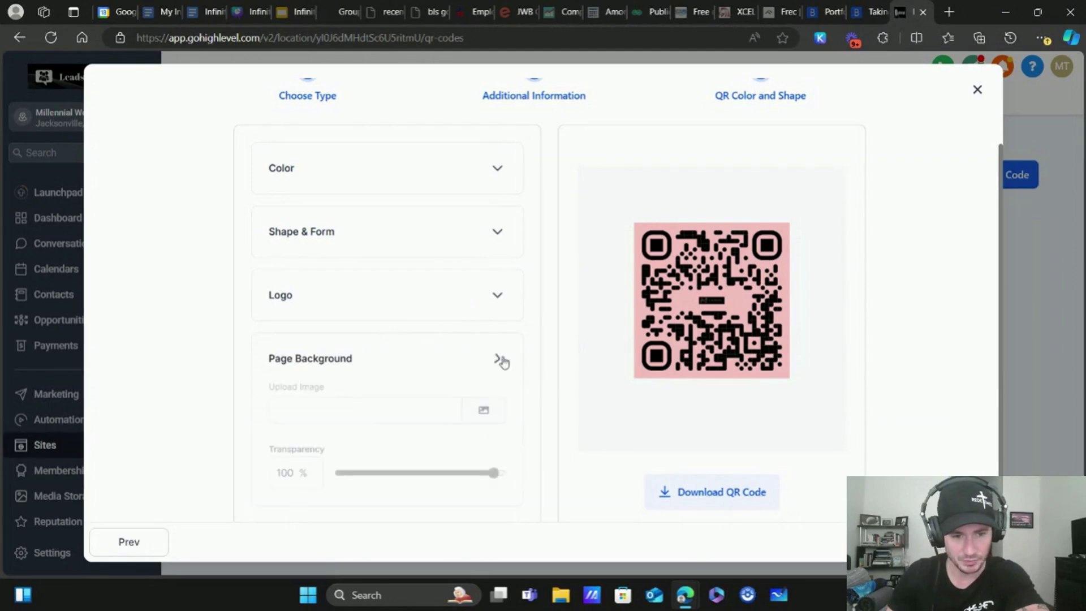
pyautogui.scroll(-1, 231, 353)
pyautogui.click(482, 364)
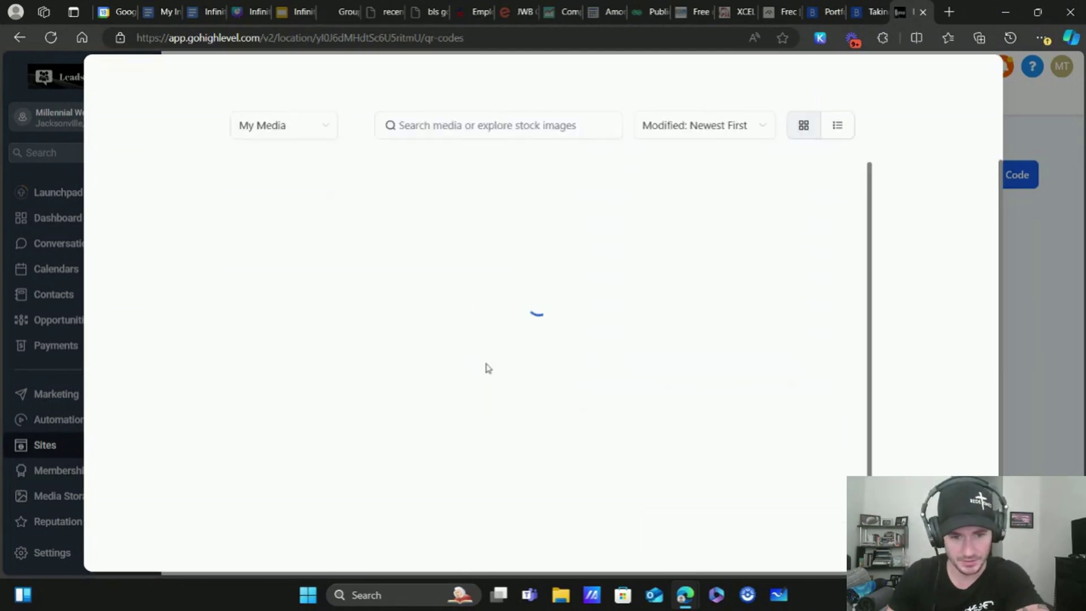
pyautogui.click(242, 285)
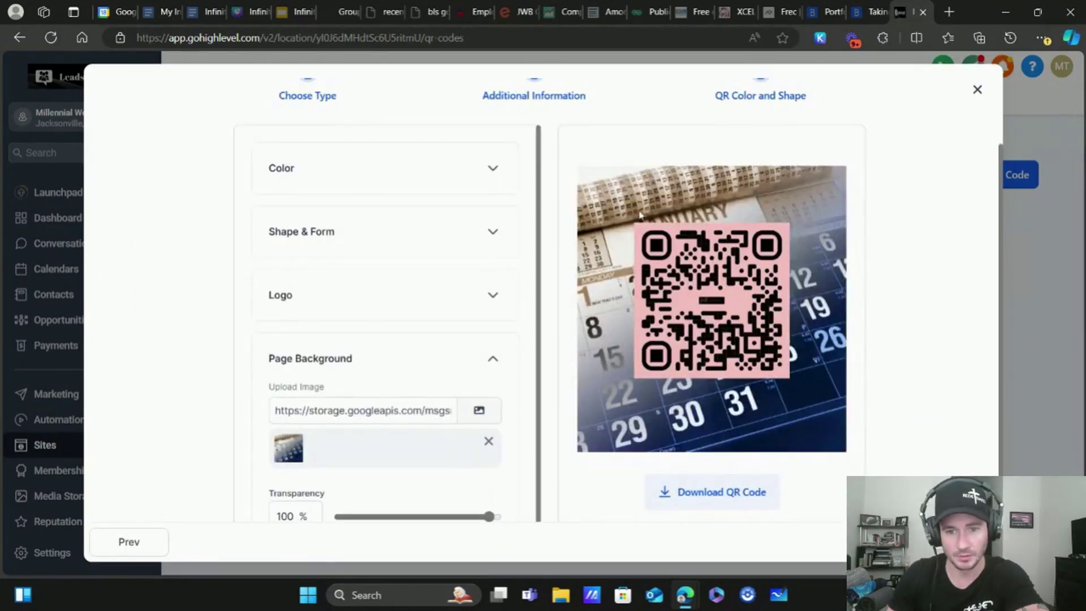
pyautogui.click(488, 442)
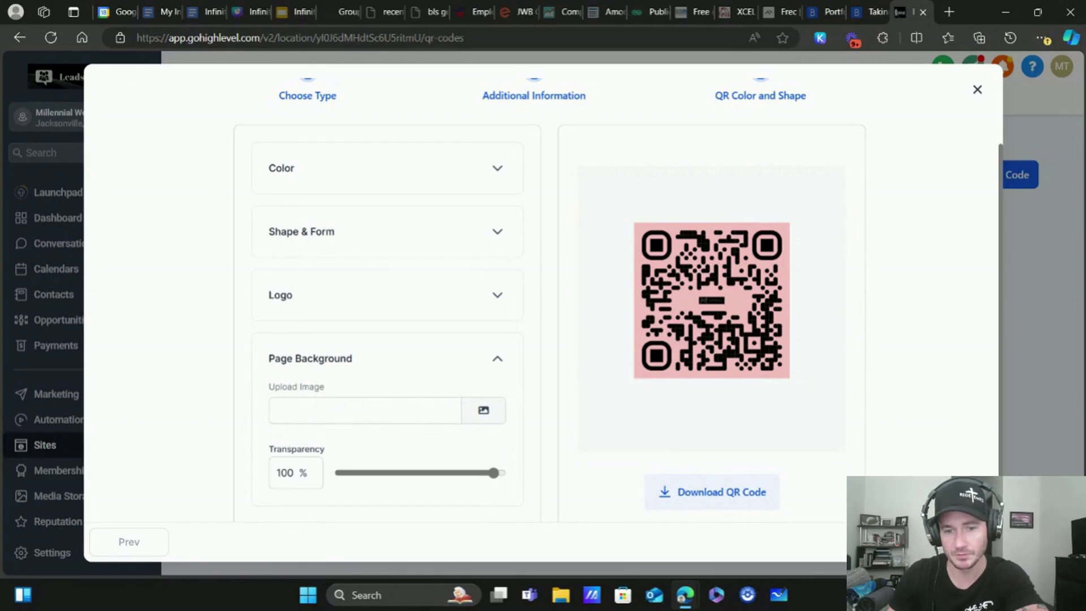
# Step: Finish the QR code and download the IBC Masterclass Optin code from the QR Codes list
pyautogui.click(723, 493)
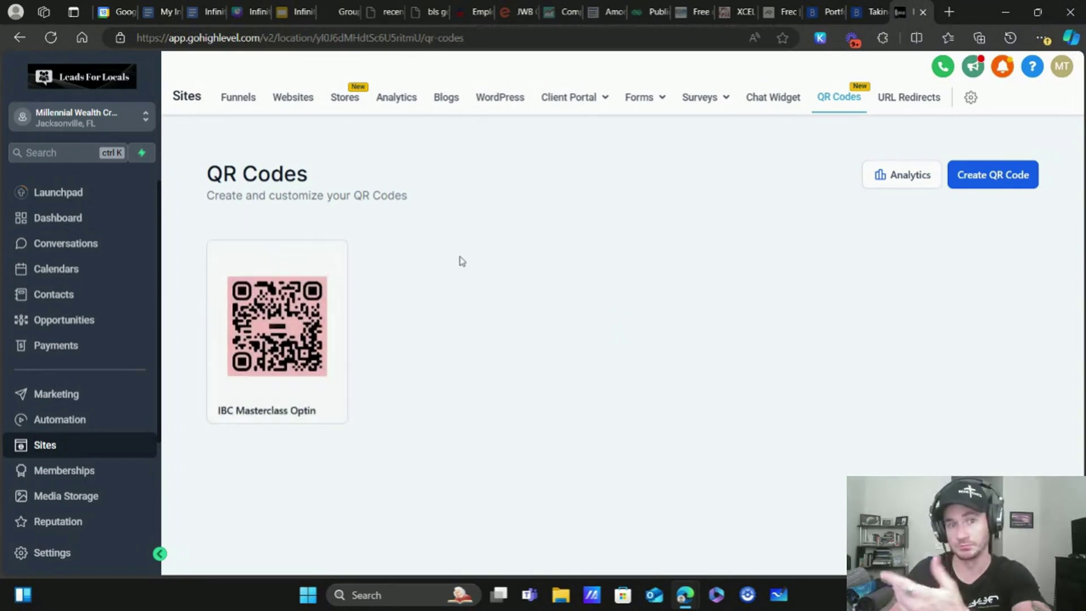
pyautogui.click(329, 258)
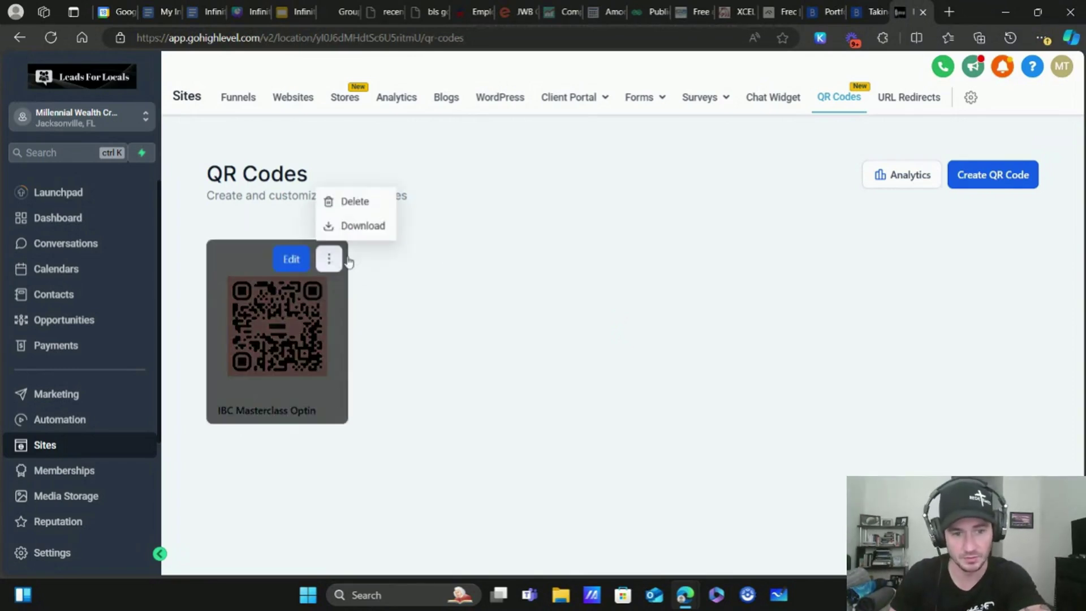
pyautogui.click(362, 225)
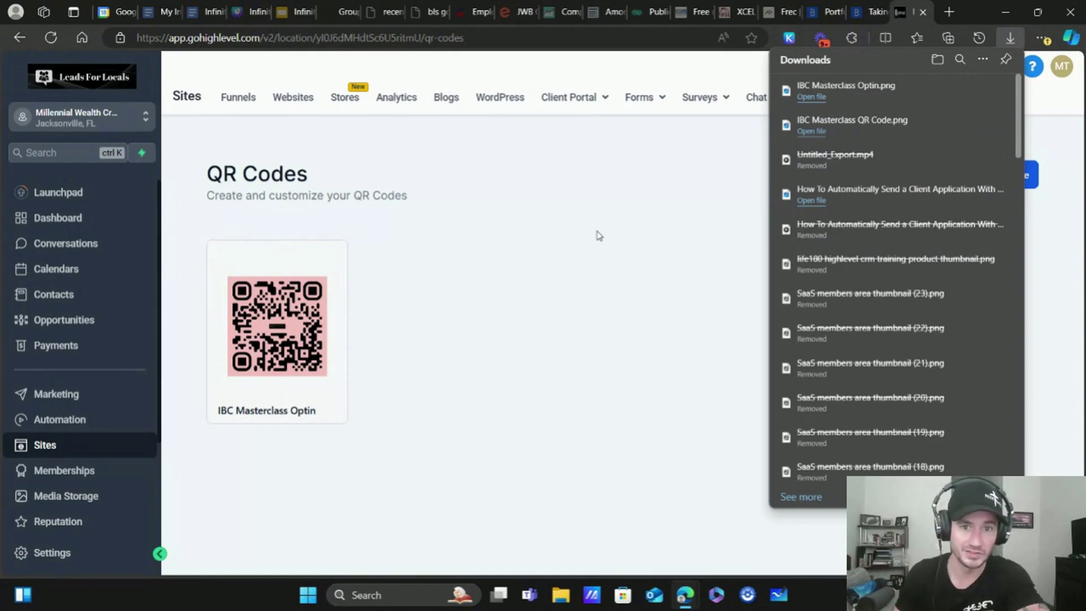
pyautogui.click(620, 262)
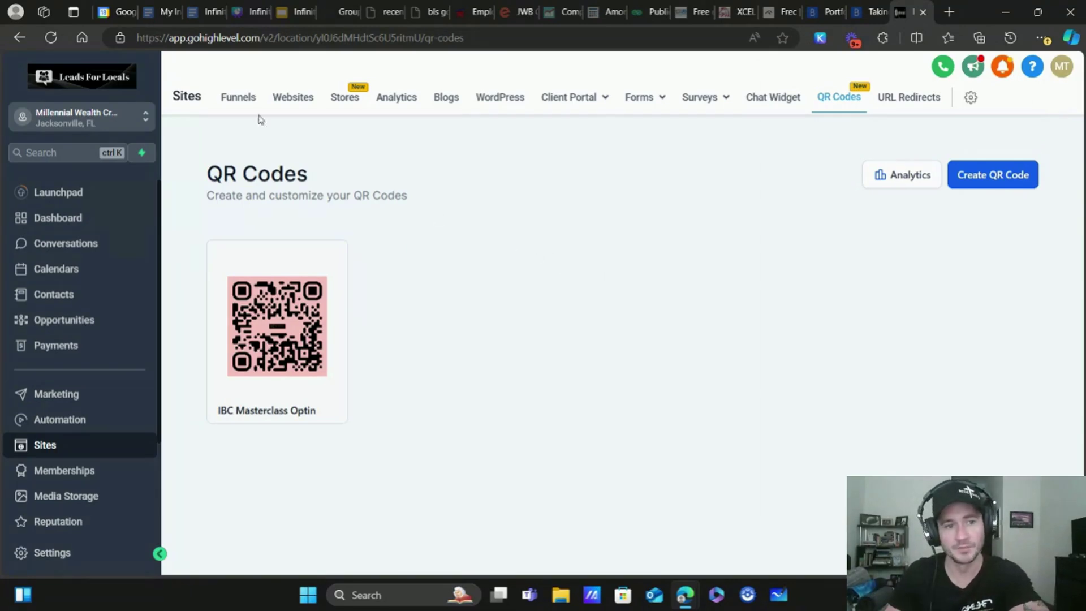
# Step: Switch to the My Infinite Banking Journey document in Google Docs and examine the video link under Eliminate Lost Opportunity Cost
pyautogui.click(162, 12)
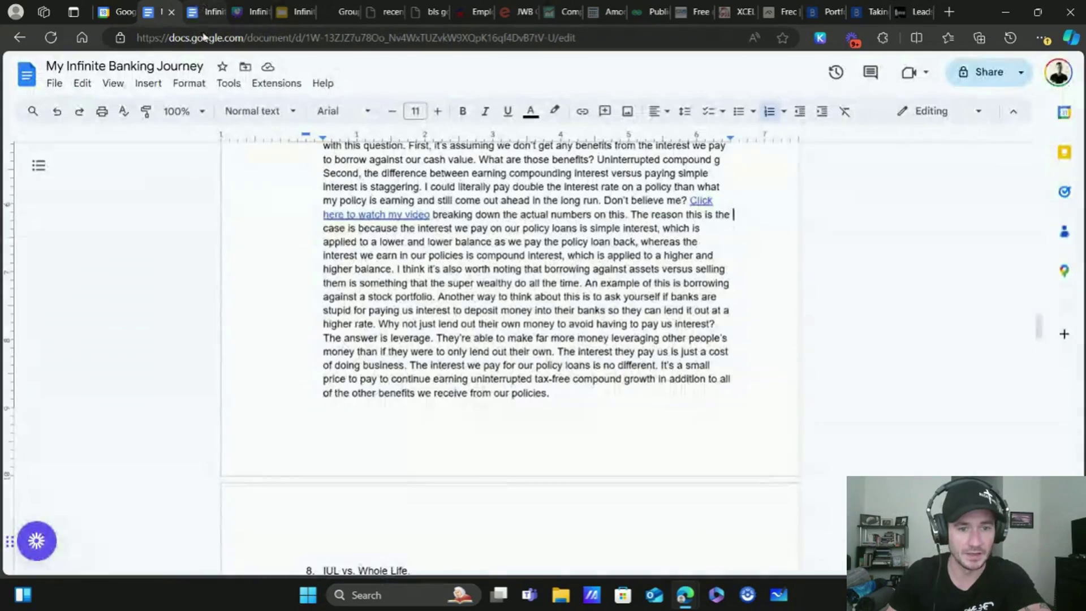
pyautogui.scroll(5, 602, 319)
pyautogui.scroll(15, 602, 319)
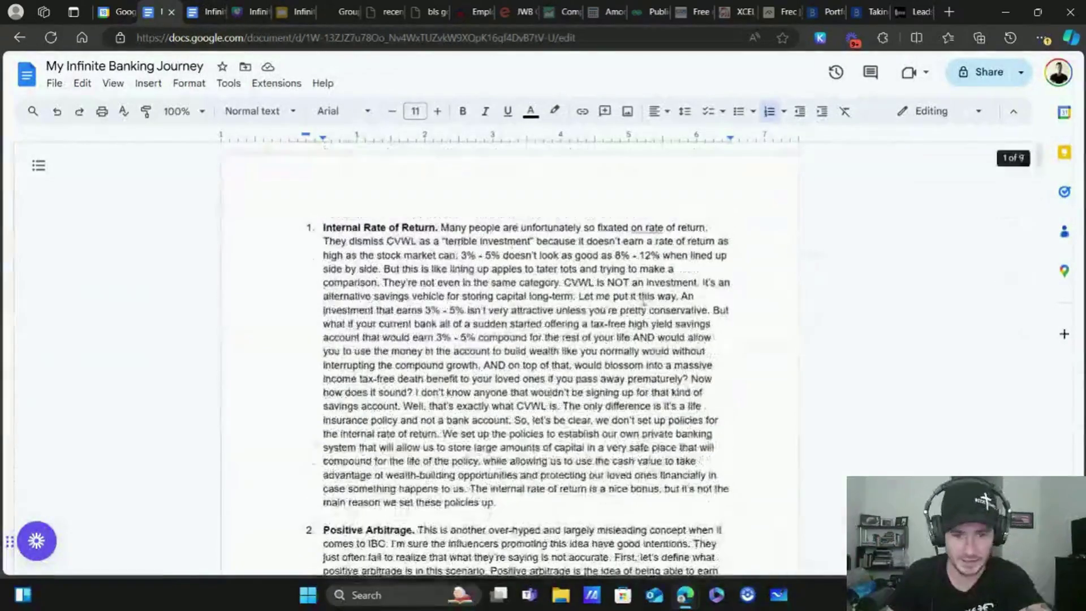
pyautogui.scroll(-8, 559, 285)
pyautogui.scroll(-15, 557, 285)
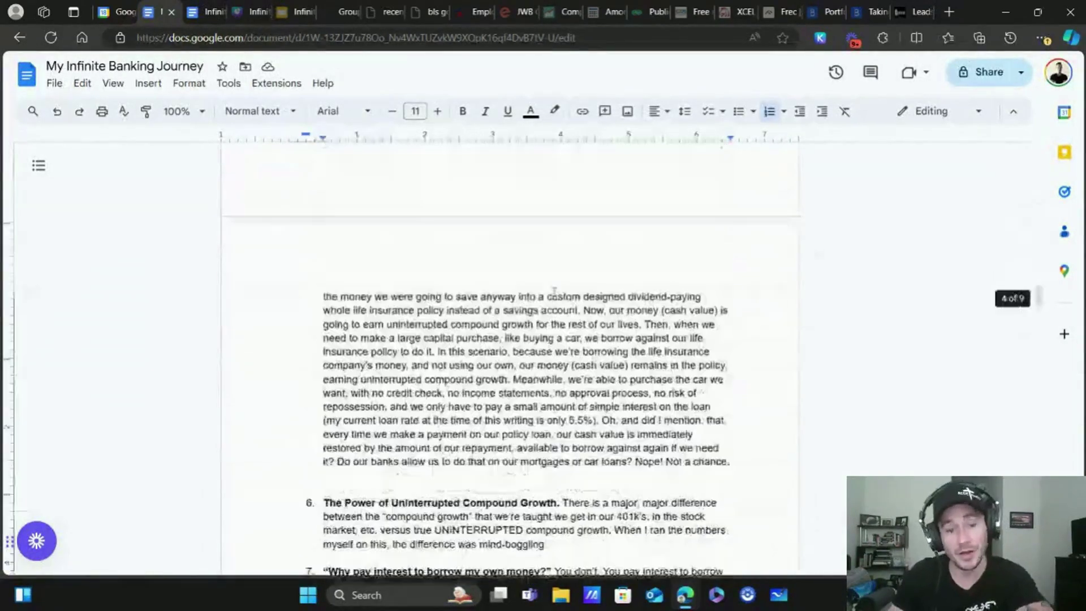
pyautogui.scroll(8, 588, 288)
pyautogui.scroll(-2, 617, 292)
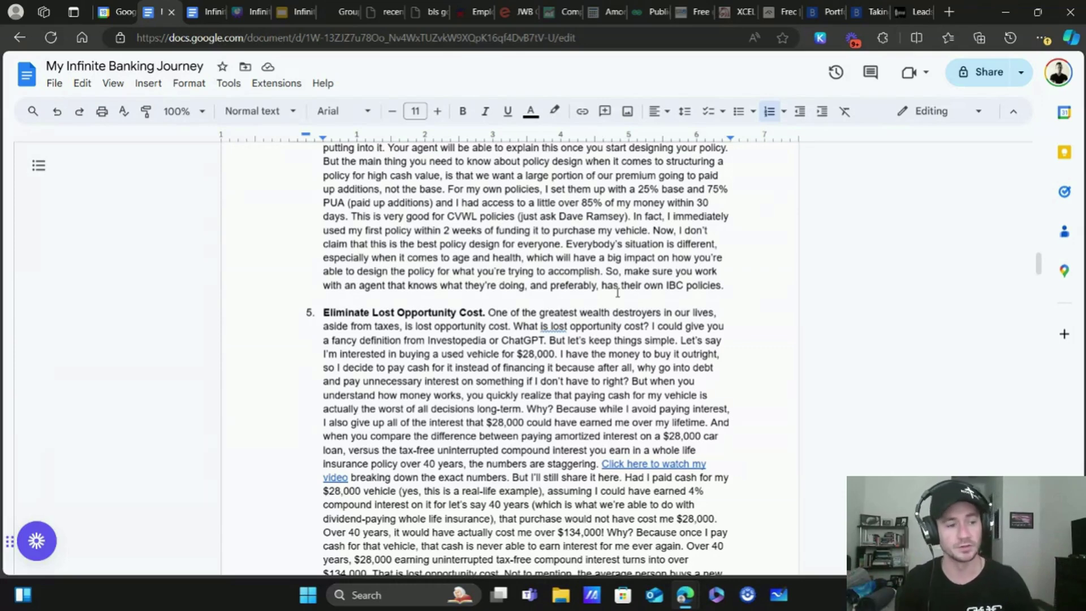
pyautogui.scroll(-1, 516, 352)
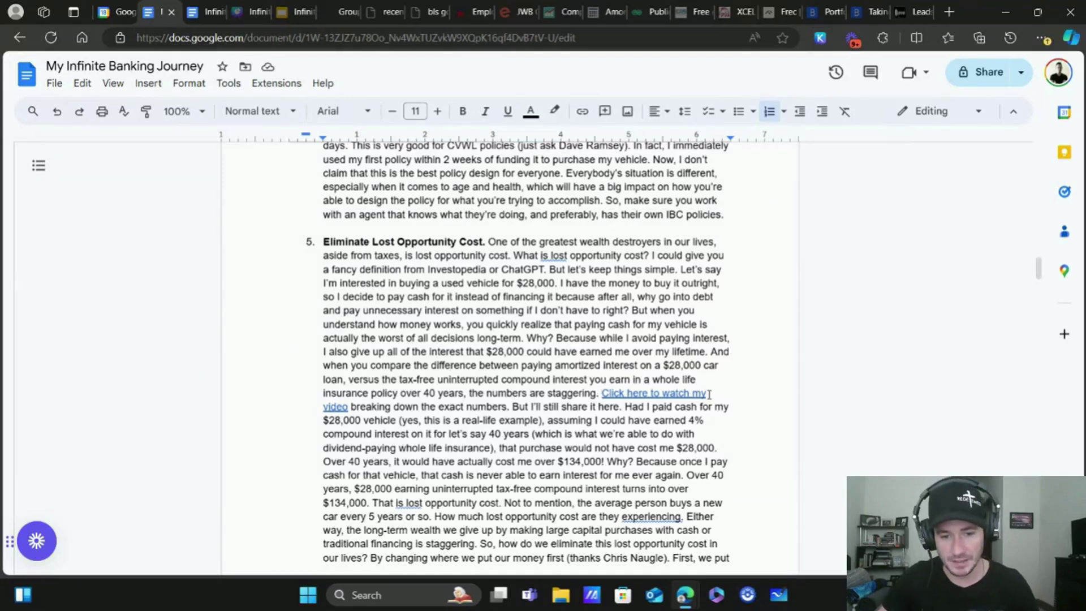
pyautogui.moveTo(602, 393); pyautogui.dragTo(349, 406)
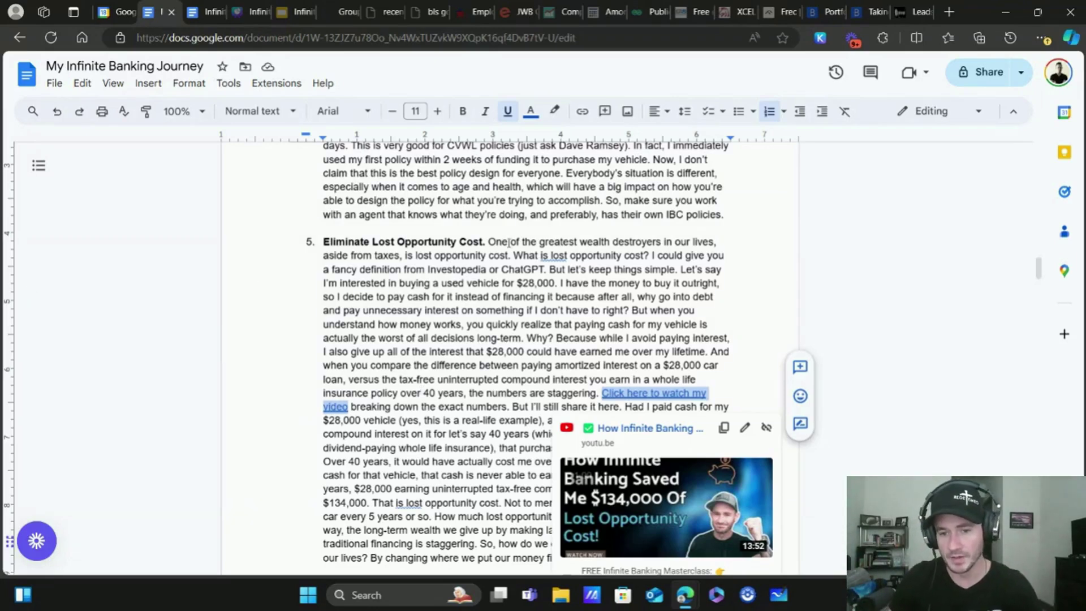
pyautogui.click(886, 264)
# Step: Insert the downloaded IBC Masterclass Optin image before "First, we put" in the Eliminate Lost Opportunity Cost item
pyautogui.scroll(-1, 886, 264)
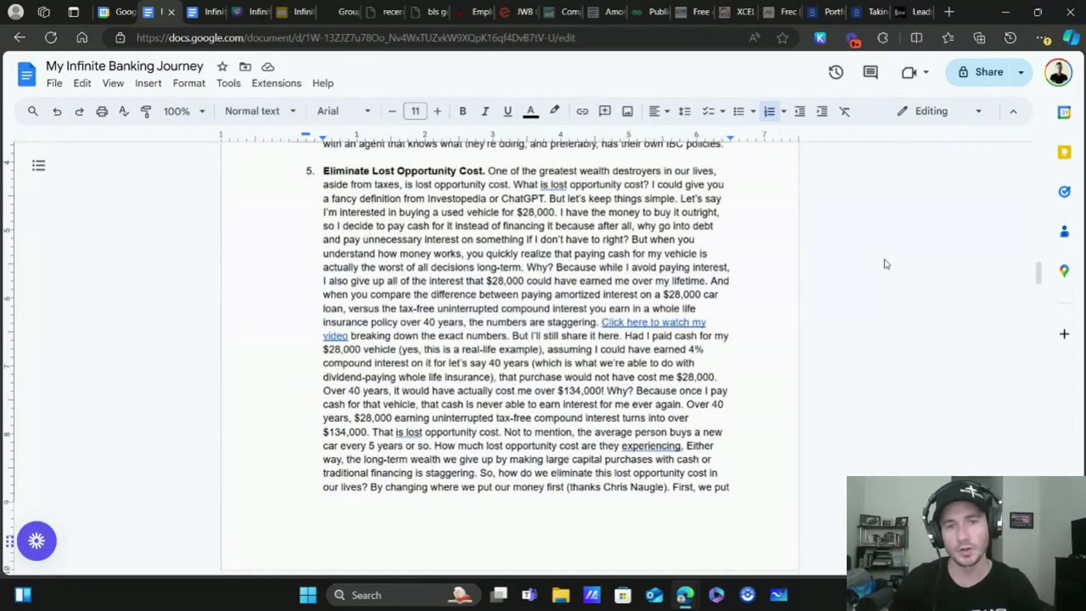
pyautogui.scroll(-3, 618, 349)
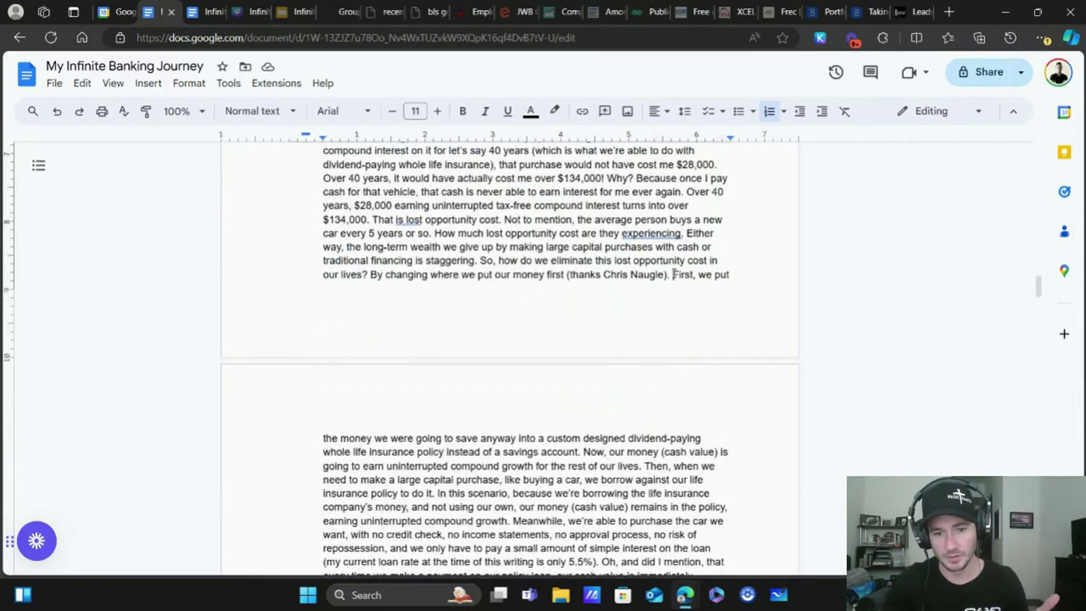
pyautogui.click(145, 85)
pyautogui.moveTo(169, 107)
pyautogui.click(384, 113)
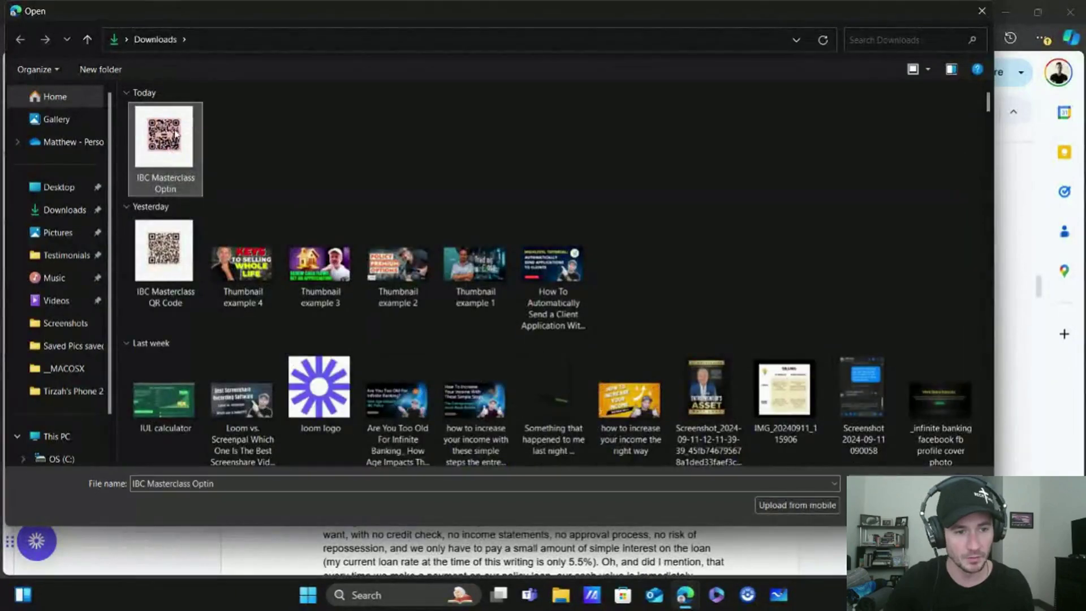
pyautogui.doubleClick(164, 142)
pyautogui.scroll(2, 741, 327)
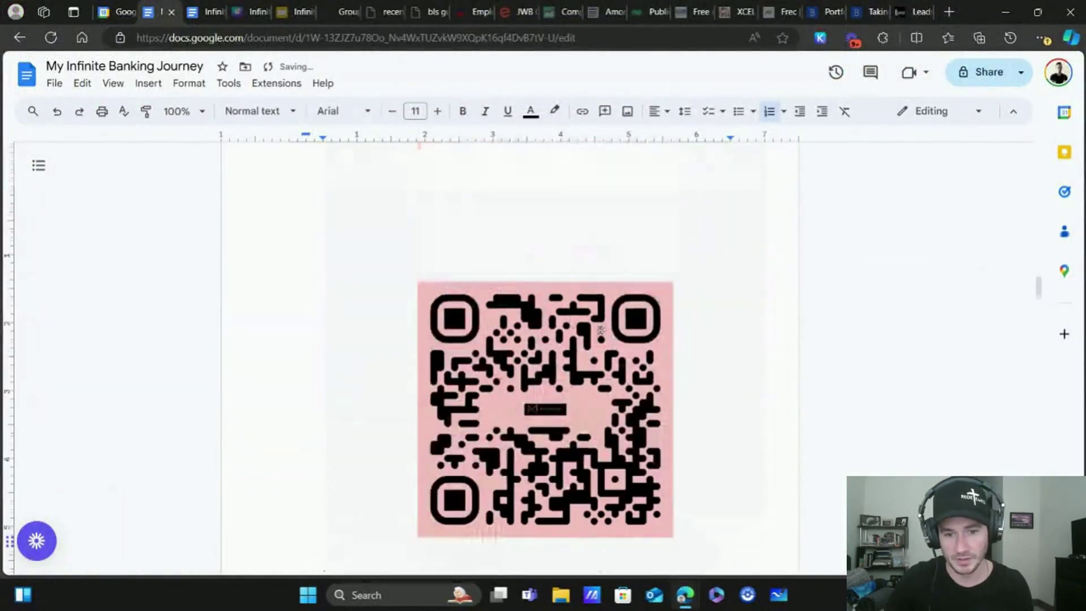
# Step: Shrink the inserted QR code image proportionally to about 1.2 inches wide
pyautogui.click(572, 346)
pyautogui.moveTo(766, 189); pyautogui.dragTo(453, 357)
pyautogui.moveTo(454, 187); pyautogui.dragTo(389, 255)
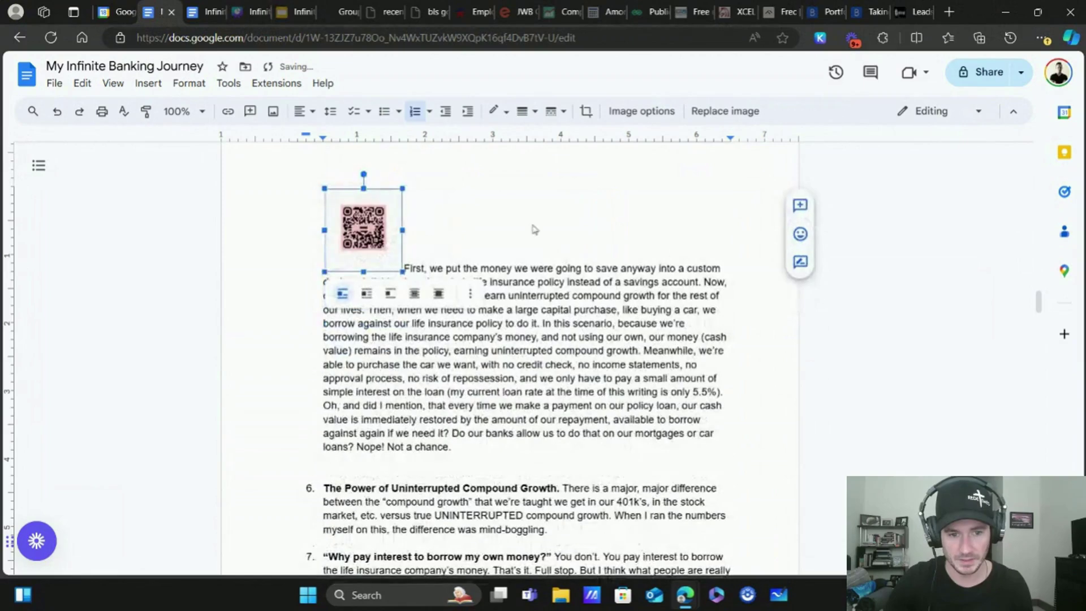
pyautogui.click(923, 373)
pyautogui.scroll(1, 836, 310)
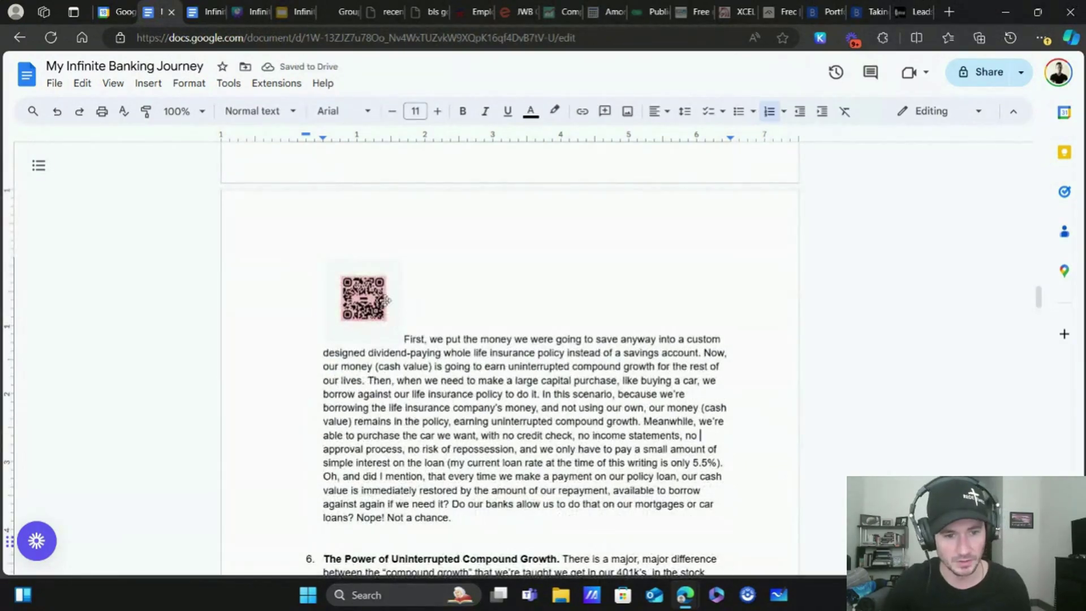
pyautogui.scroll(1, 538, 304)
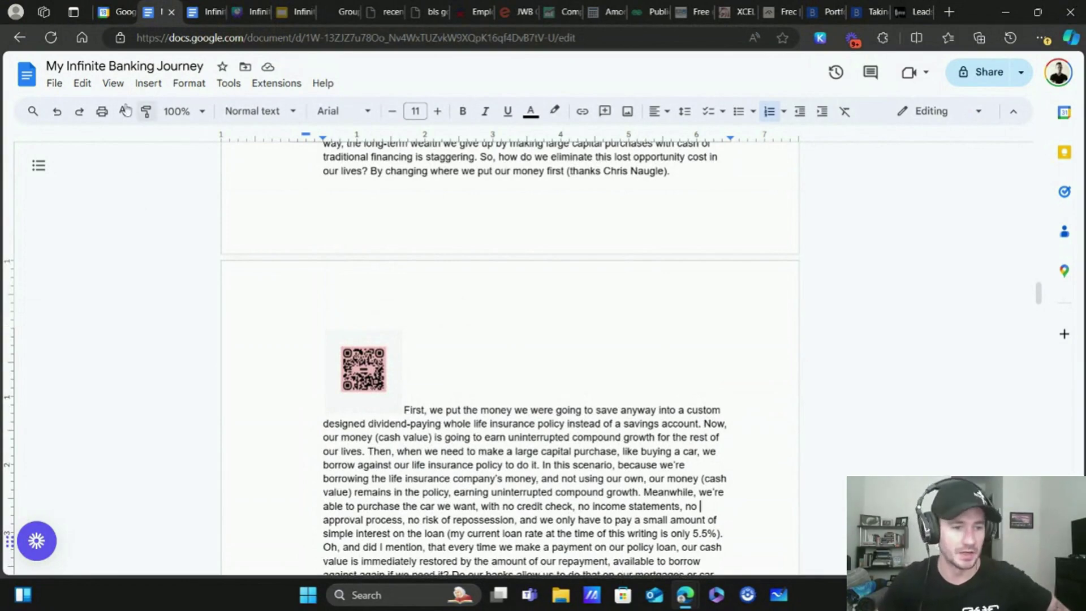
# Step: Check which file formats the document can be downloaded in, without downloading it
pyautogui.click(56, 84)
pyautogui.moveTo(126, 236)
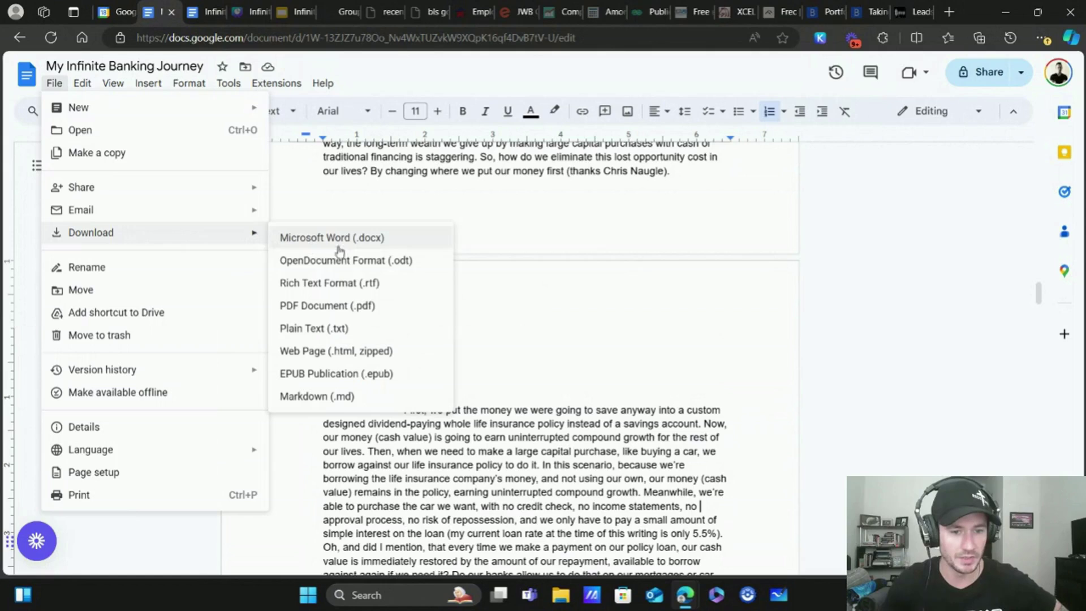
pyautogui.click(904, 247)
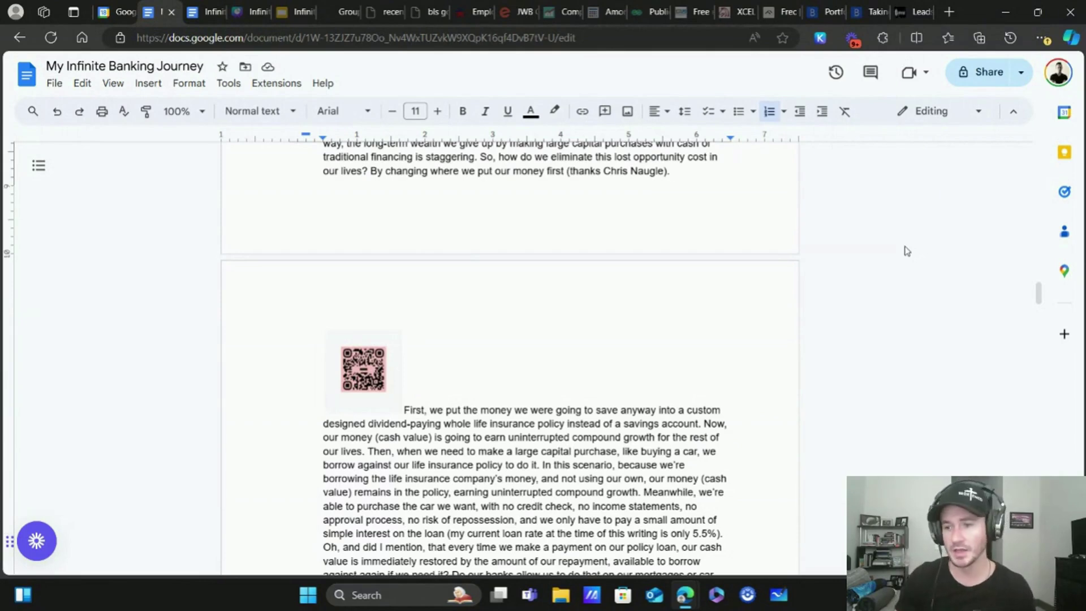
# Step: Switch back to GoHighLevel and start a new website QR code named Opportunity Cost YT Video
pyautogui.click(912, 11)
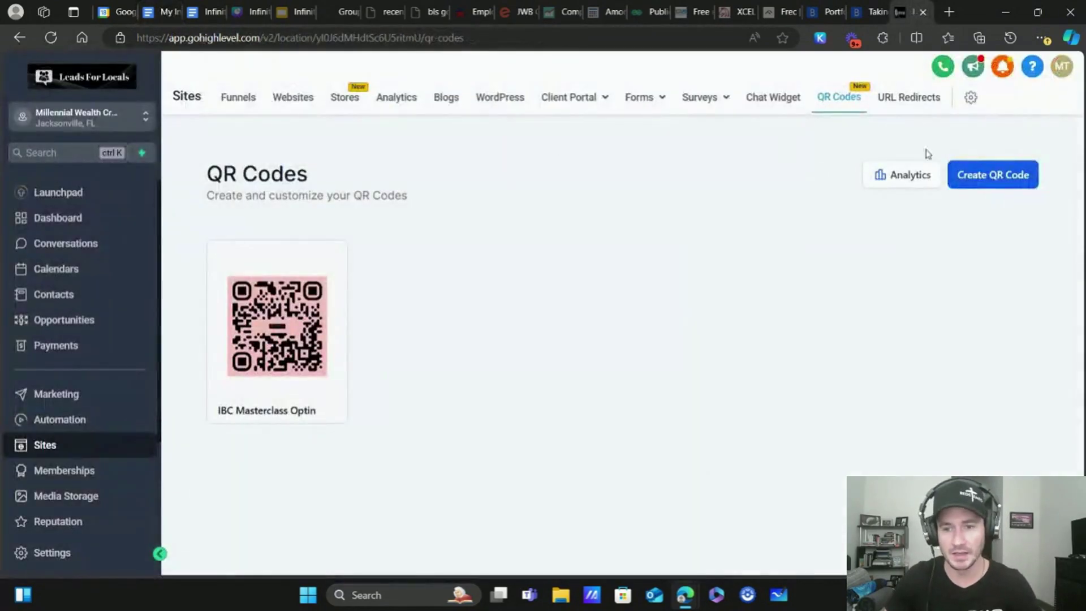
pyautogui.click(1001, 180)
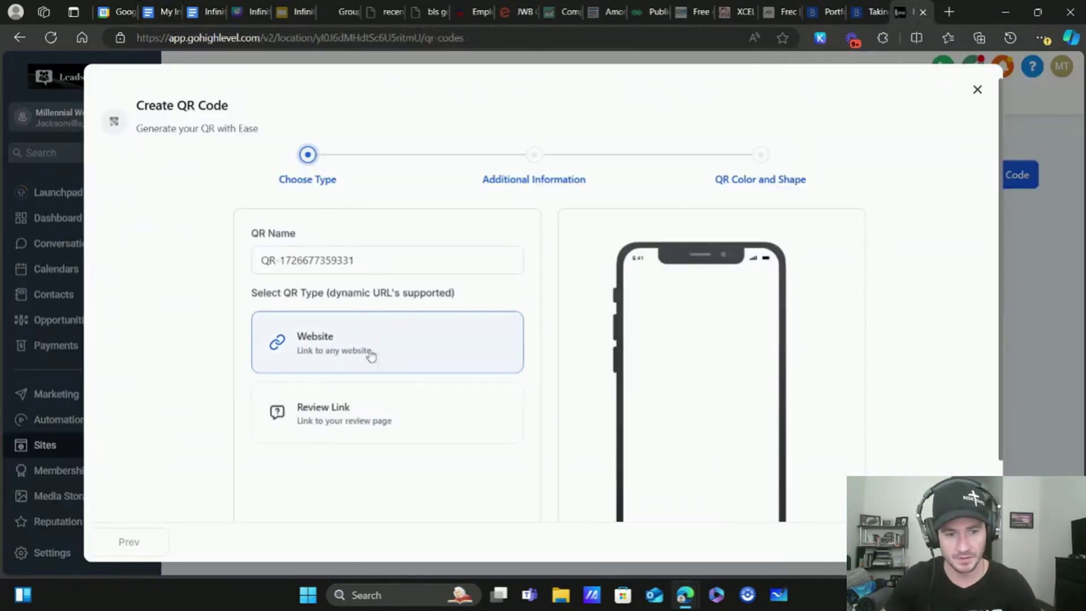
pyautogui.tripleClick(332, 261)
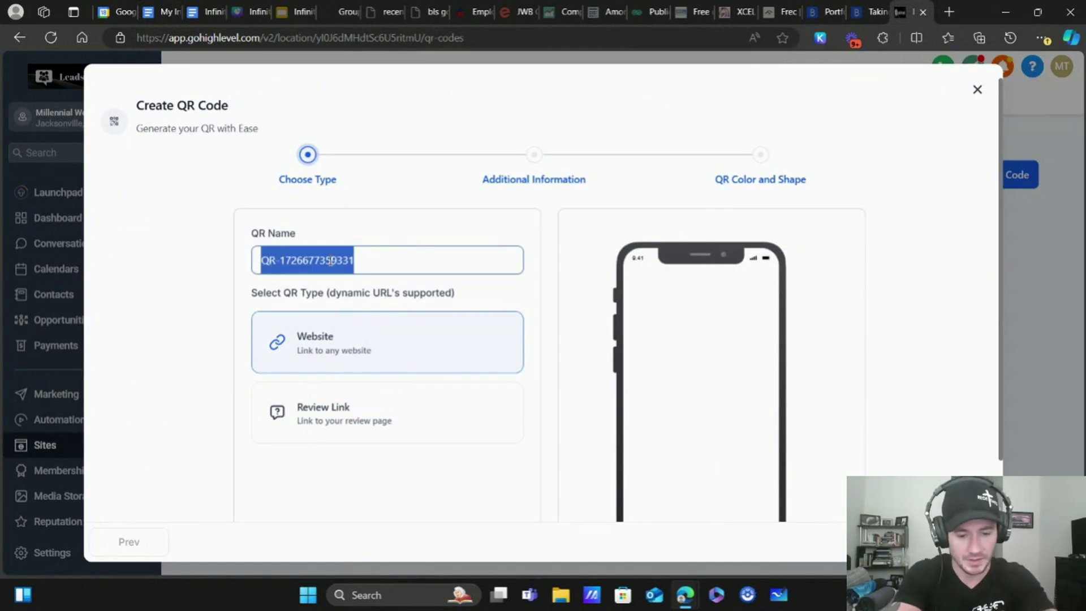
pyautogui.write('Opportu')
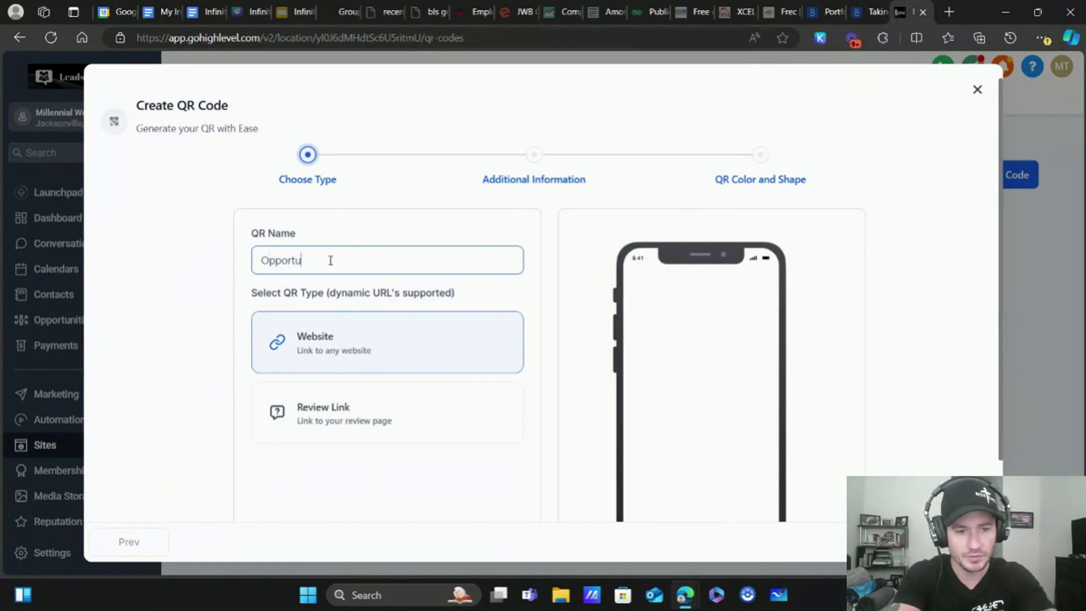
pyautogui.write('ntiy QRs')
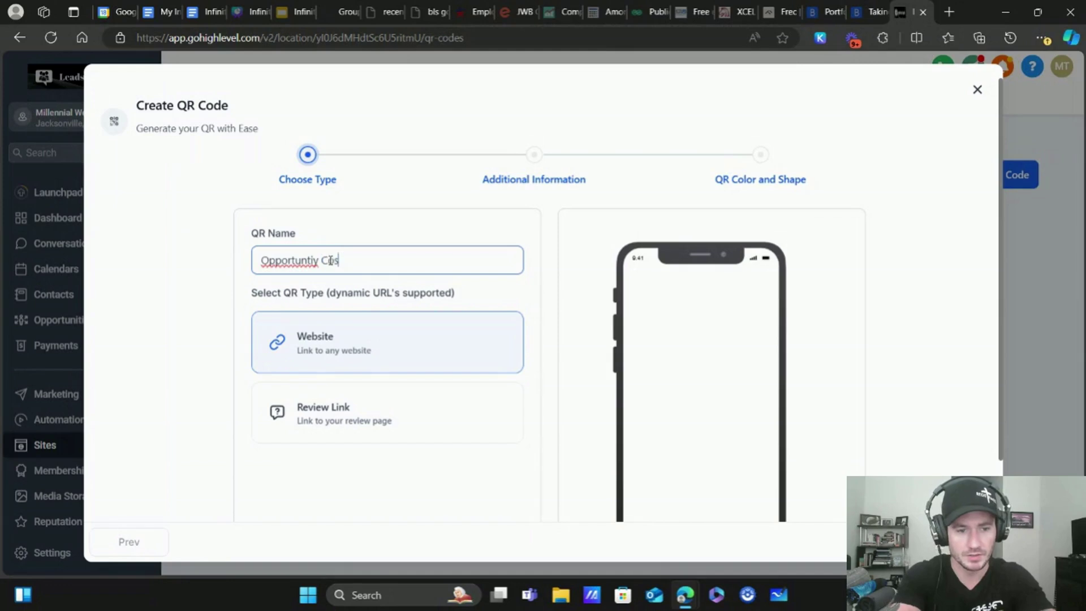
pyautogui.press('BackSpace')
pyautogui.press('BackSpace')
pyautogui.press('BackSpace')
pyautogui.press('BackSpace')
pyautogui.press('BackSpace')
pyautogui.press('BackSpace')
pyautogui.write('y C')
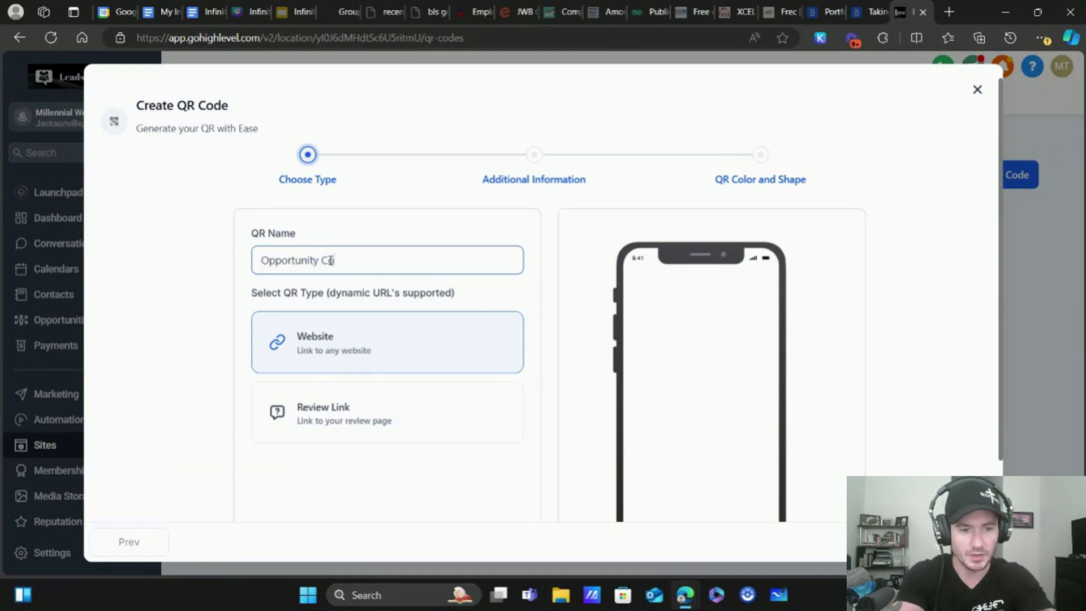
pyautogui.write('ost YT Video')
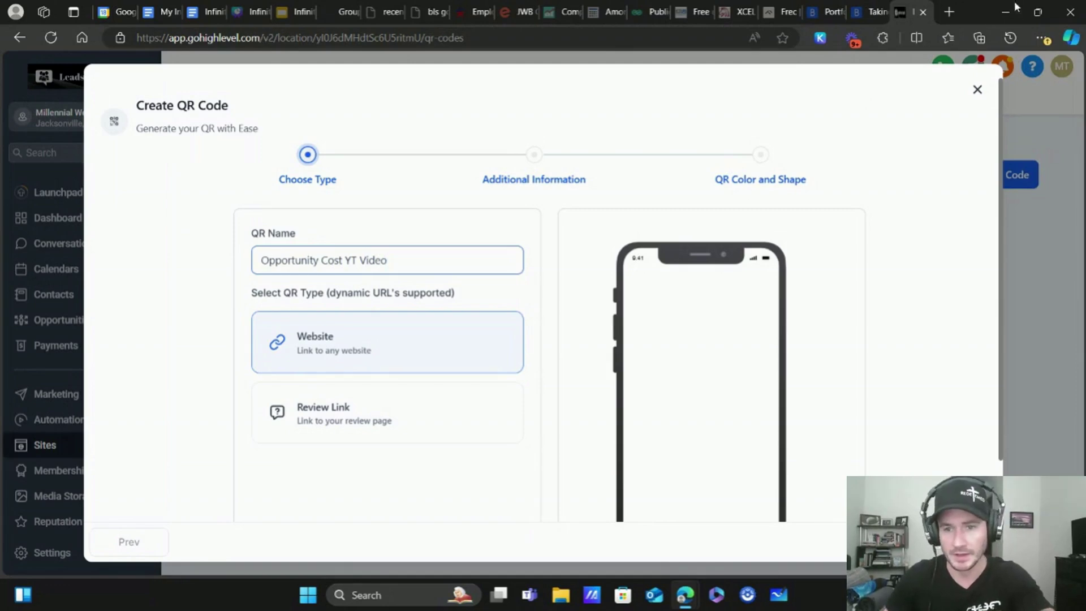
pyautogui.click(950, 12)
pyautogui.write('you')
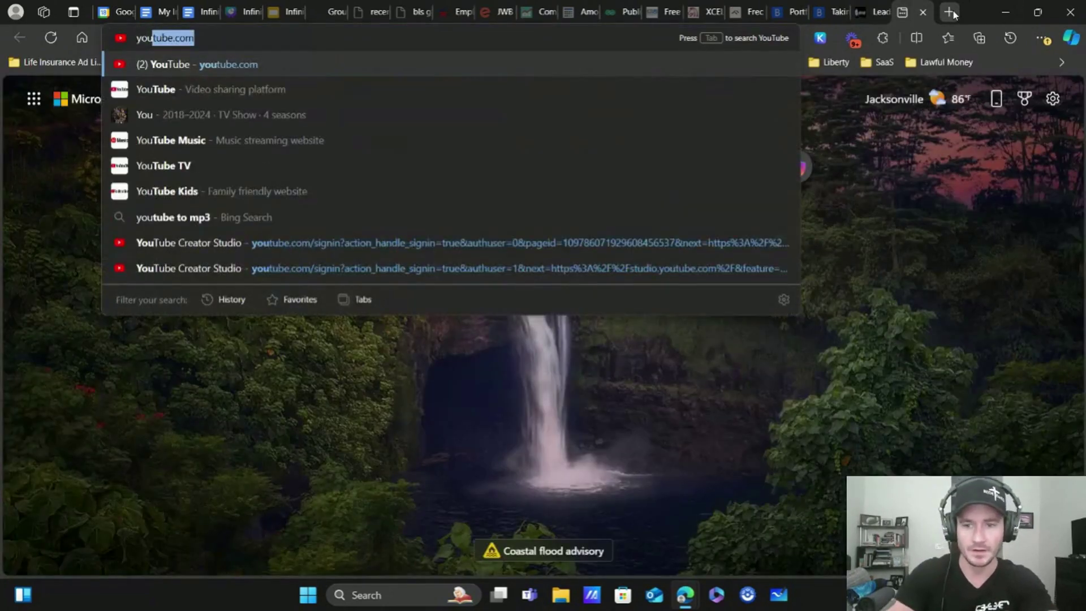
pyautogui.click(923, 12)
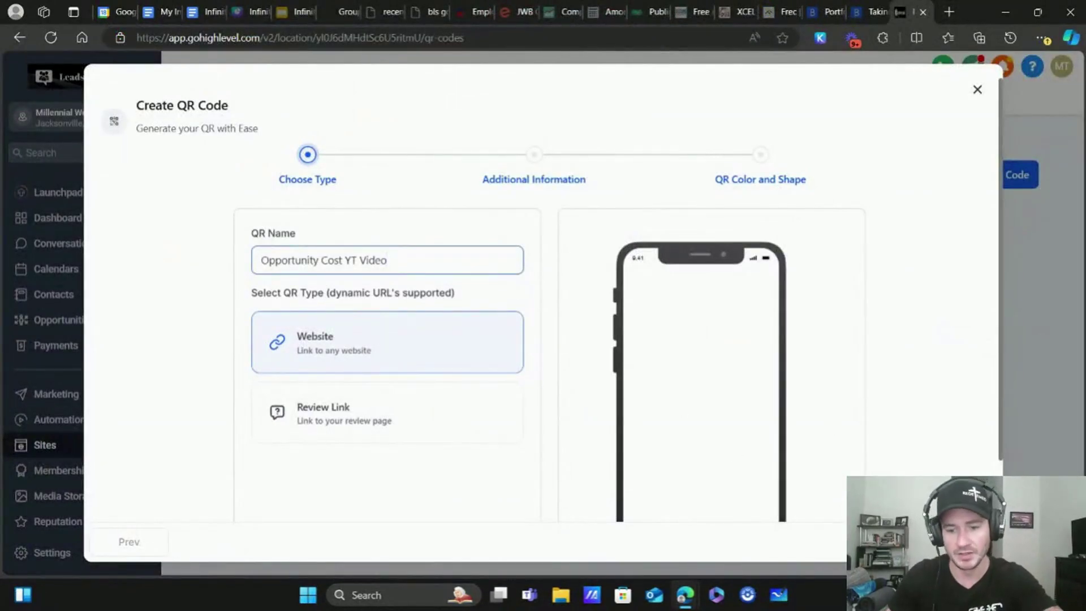
# Step: Discard the unfinished Opportunity Cost YT Video QR code
pyautogui.click(397, 346)
pyautogui.moveTo(384, 309); pyautogui.dragTo(236, 312)
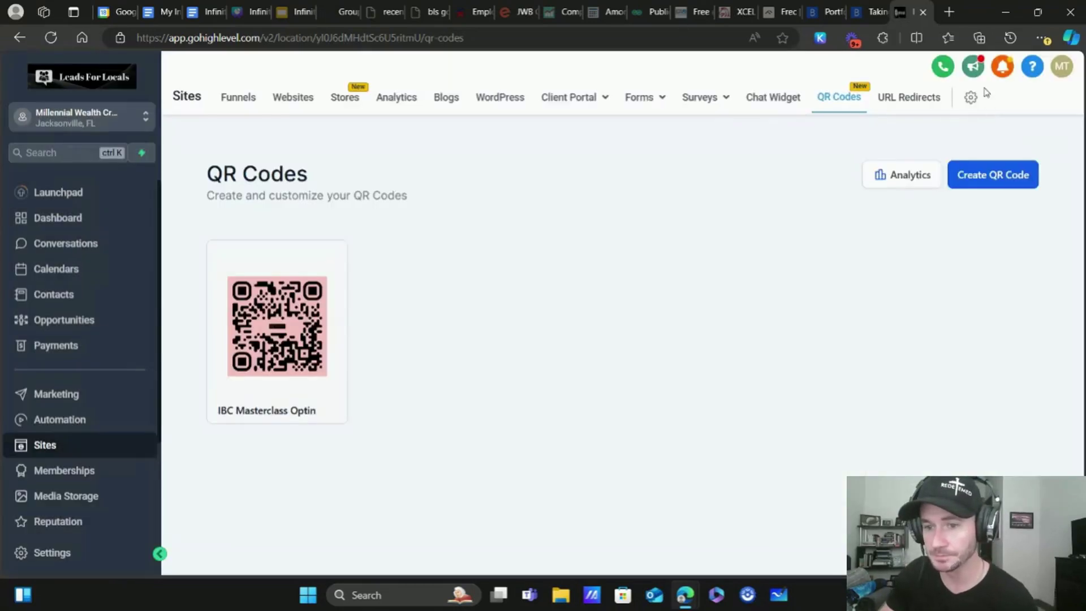
pyautogui.click(976, 89)
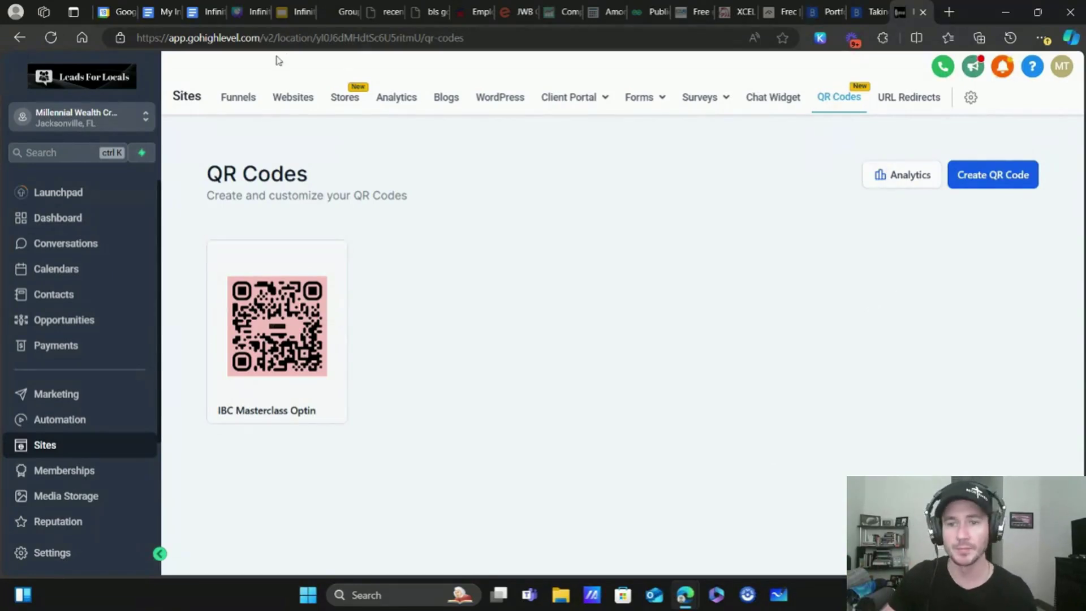
# Step: Switch to Canva in a new browser tab and open the black-and-gold US business card from the recent designs
pyautogui.click(949, 11)
pyautogui.write('cn')
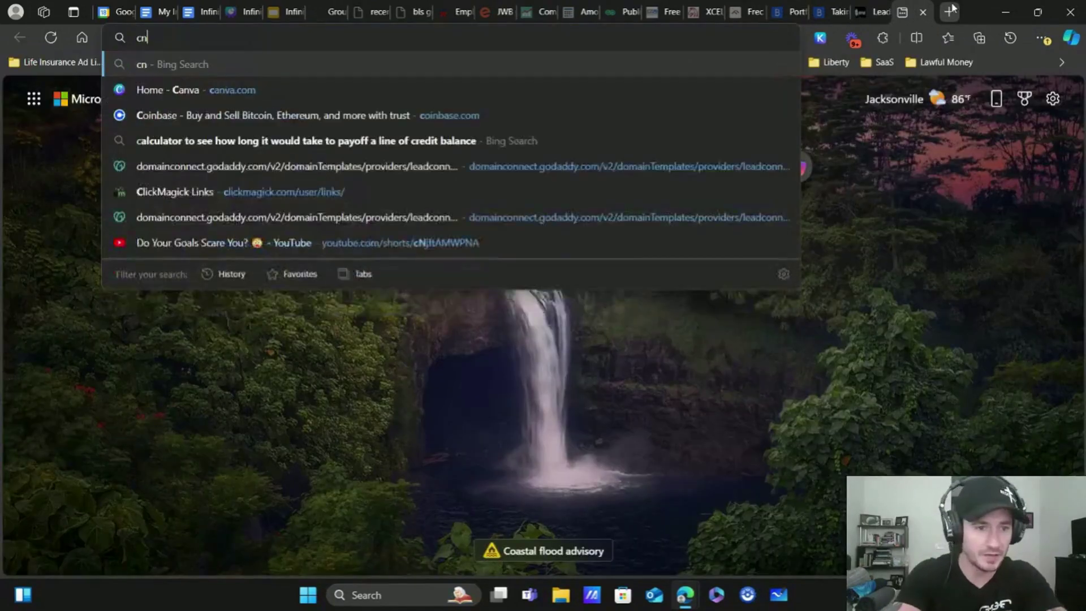
pyautogui.press('BackSpace')
pyautogui.write('anv')
pyautogui.press('Return')
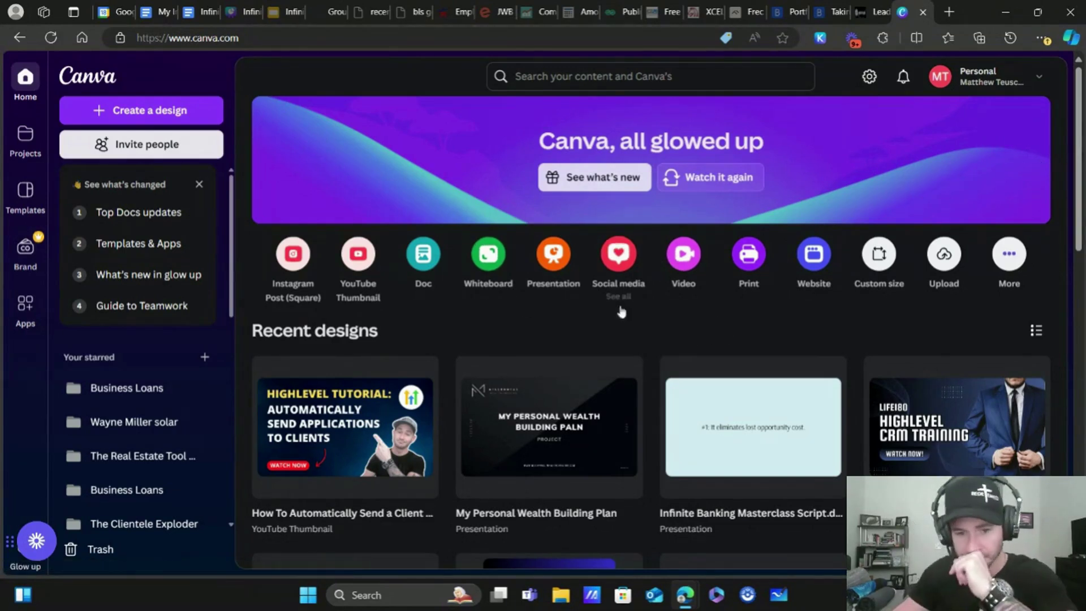
pyautogui.scroll(-4, 696, 345)
pyautogui.scroll(-10, 696, 345)
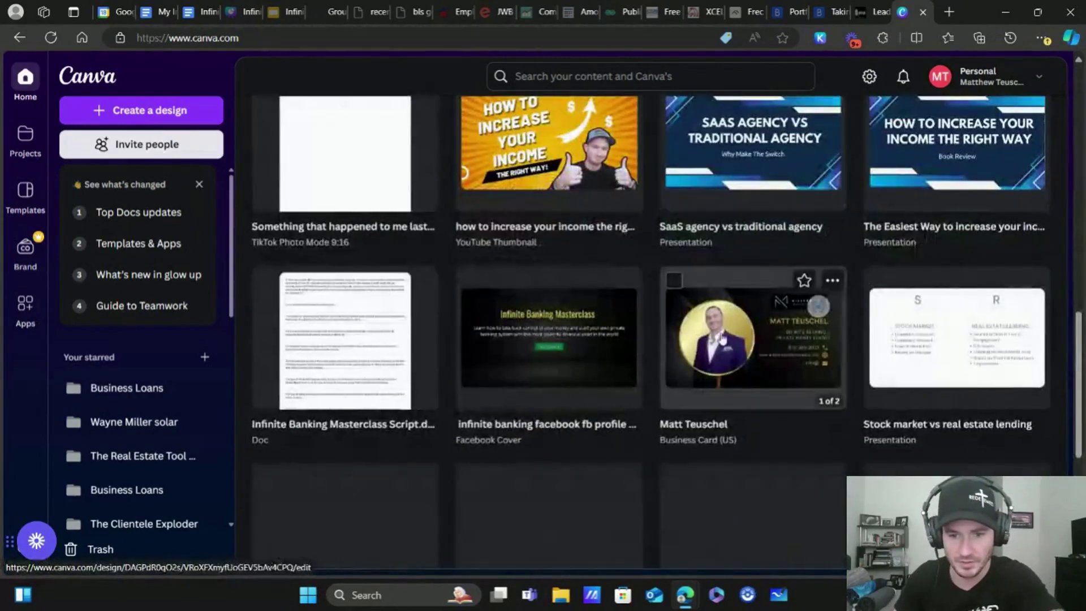
pyautogui.click(738, 341)
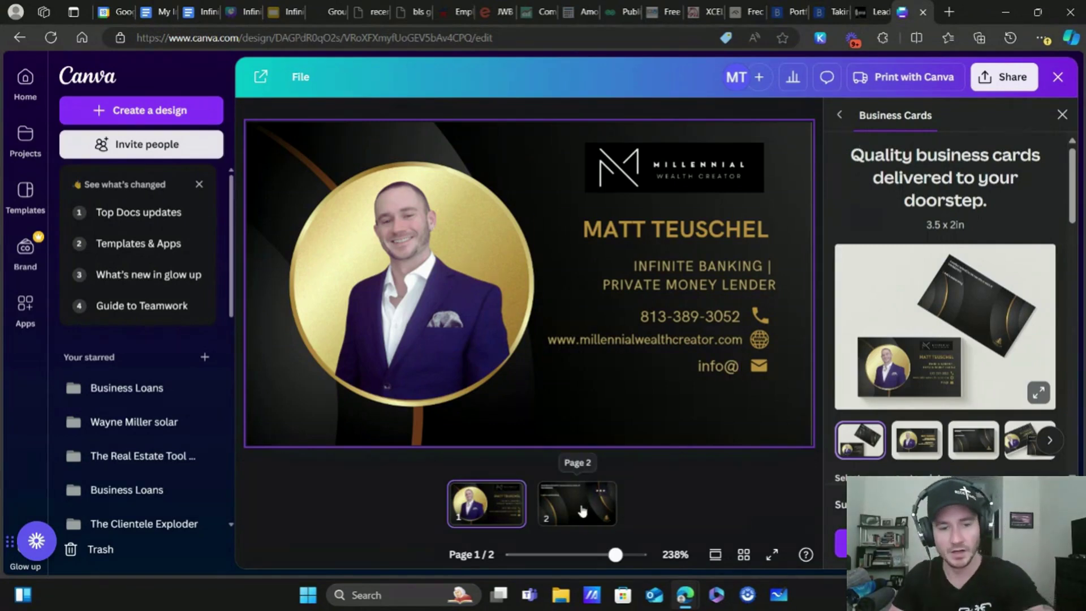
# Step: Open page 2 of the business card for editing and narrow the referral heading's text box so its first line ends after "says"
pyautogui.click(582, 511)
pyautogui.click(509, 519)
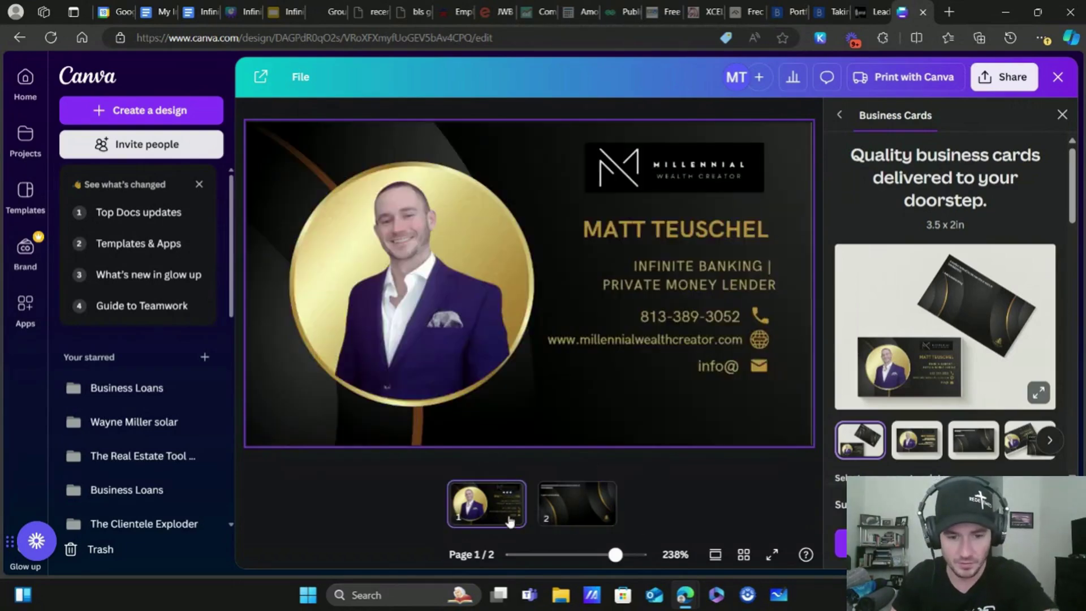
pyautogui.click(591, 516)
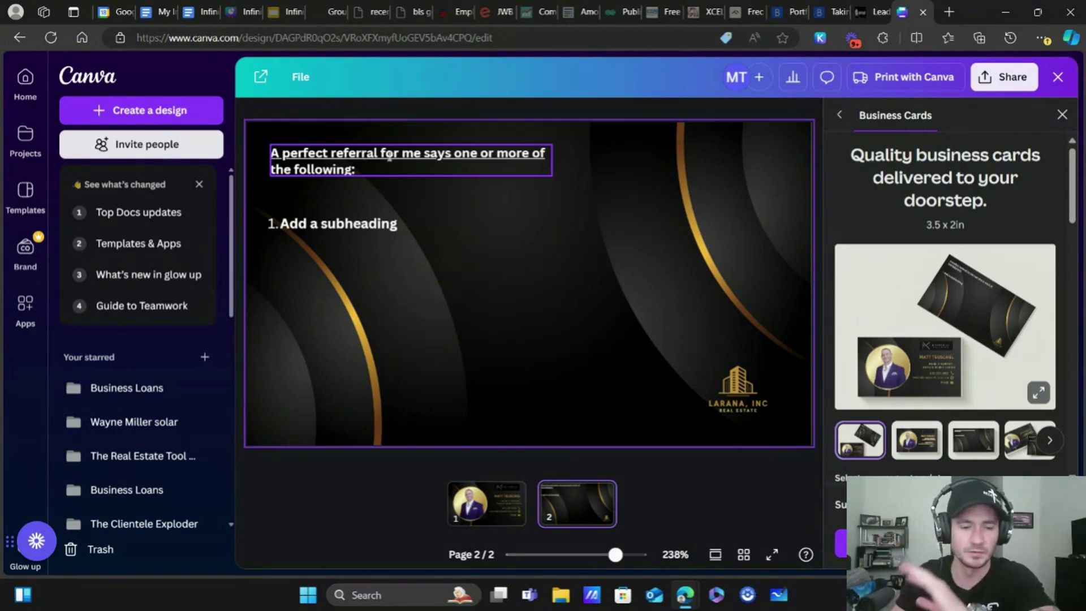
pyautogui.click(555, 165)
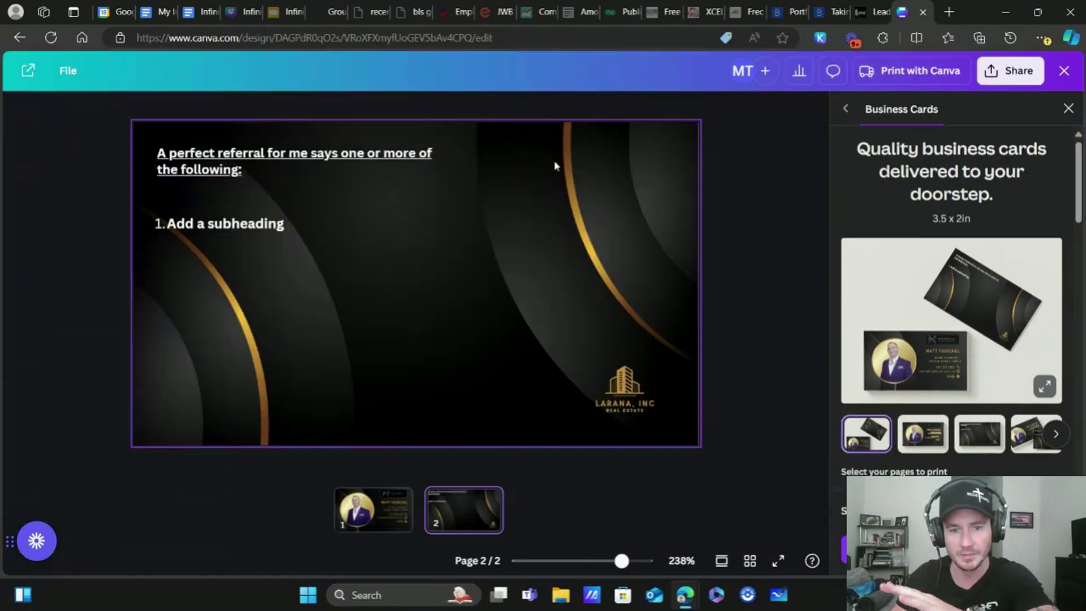
pyautogui.click(462, 175)
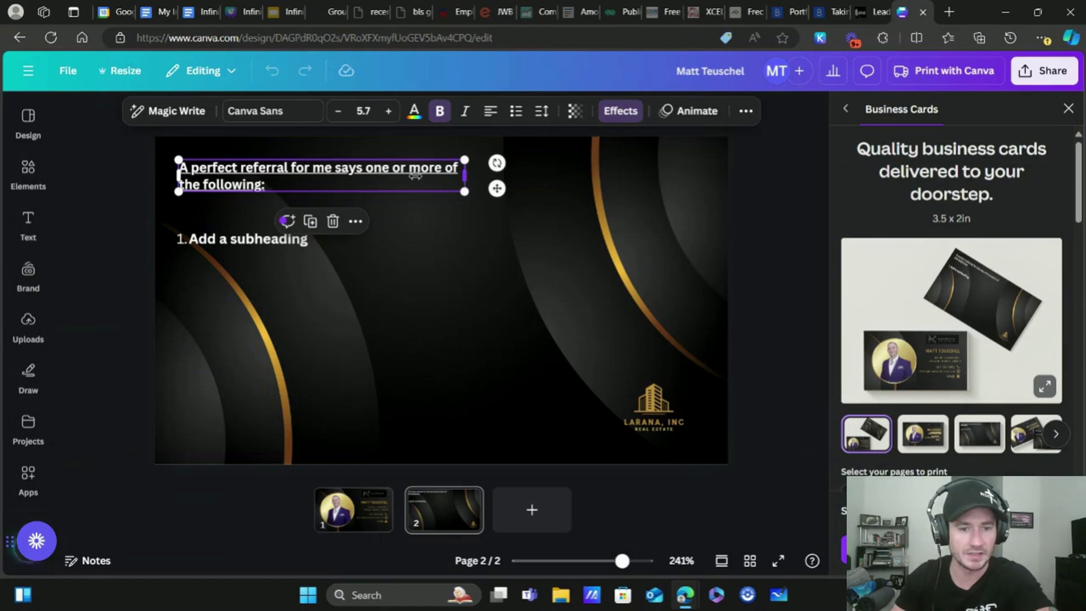
pyautogui.moveTo(465, 178); pyautogui.dragTo(381, 175)
pyautogui.click(765, 178)
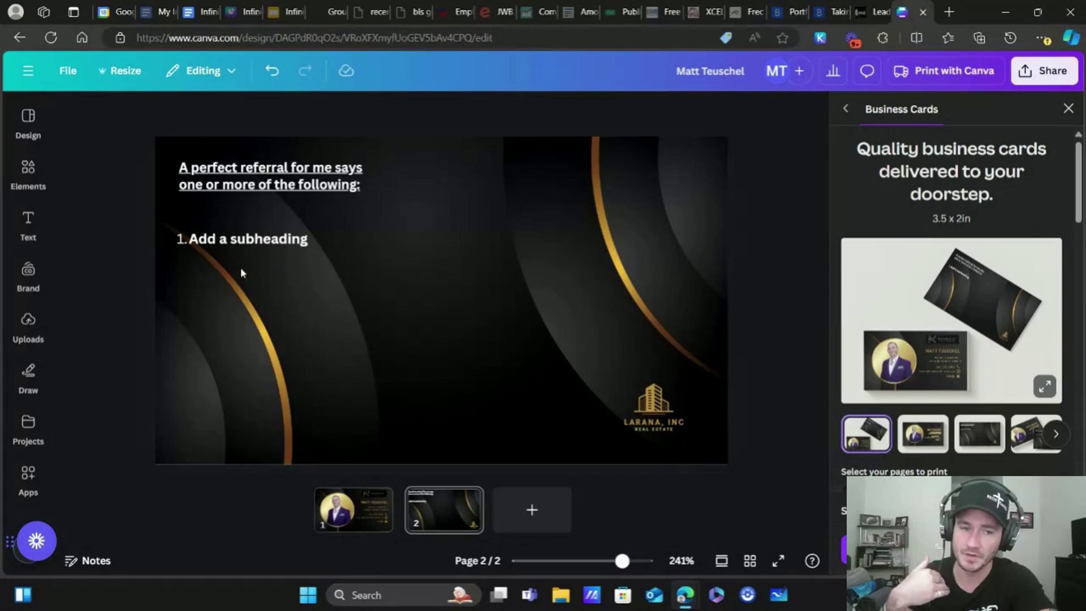
# Step: Add a subheading text box to page 2 and place it in the card's upper-right area
pyautogui.click(26, 226)
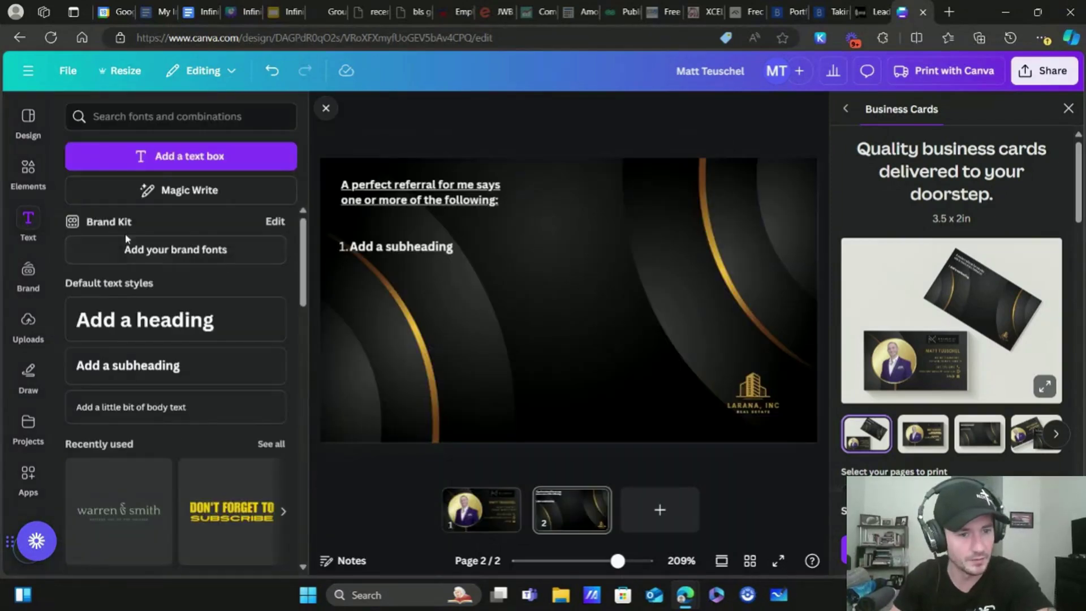
pyautogui.click(165, 384)
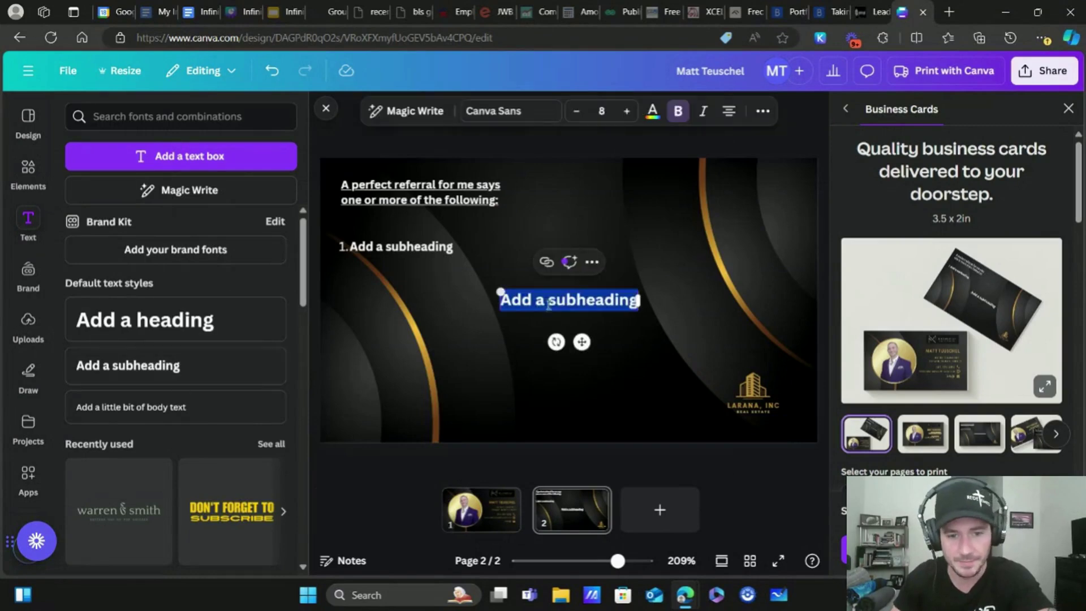
pyautogui.click(1068, 109)
pyautogui.moveTo(620, 301); pyautogui.dragTo(762, 180)
pyautogui.doubleClick(762, 178)
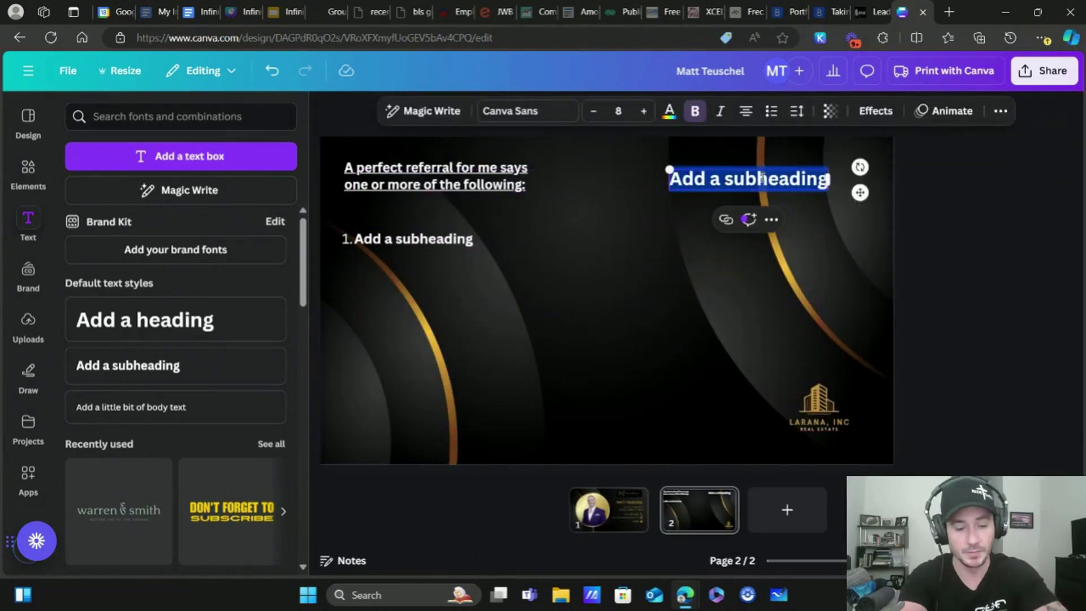
# Step: Replace the new subheading's text with "Scan the QR code to get my FREE Infinite Banking Masterclass!"
pyautogui.write('FREE')
pyautogui.press('BackSpace')
pyautogui.press('BackSpace')
pyautogui.press('BackSpace')
pyautogui.press('BackSpace')
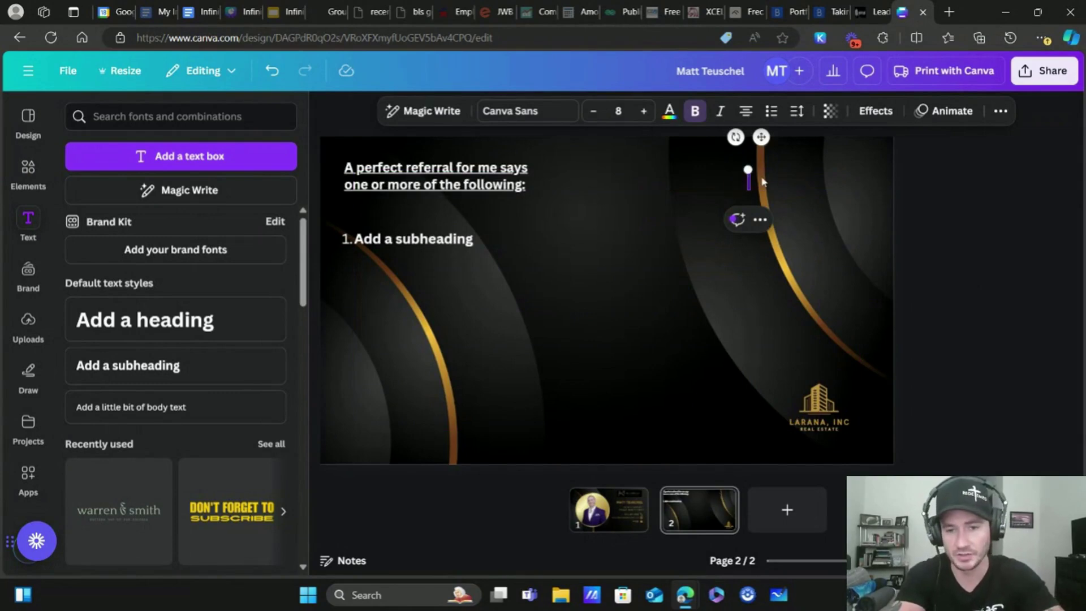
pyautogui.write('Scan the')
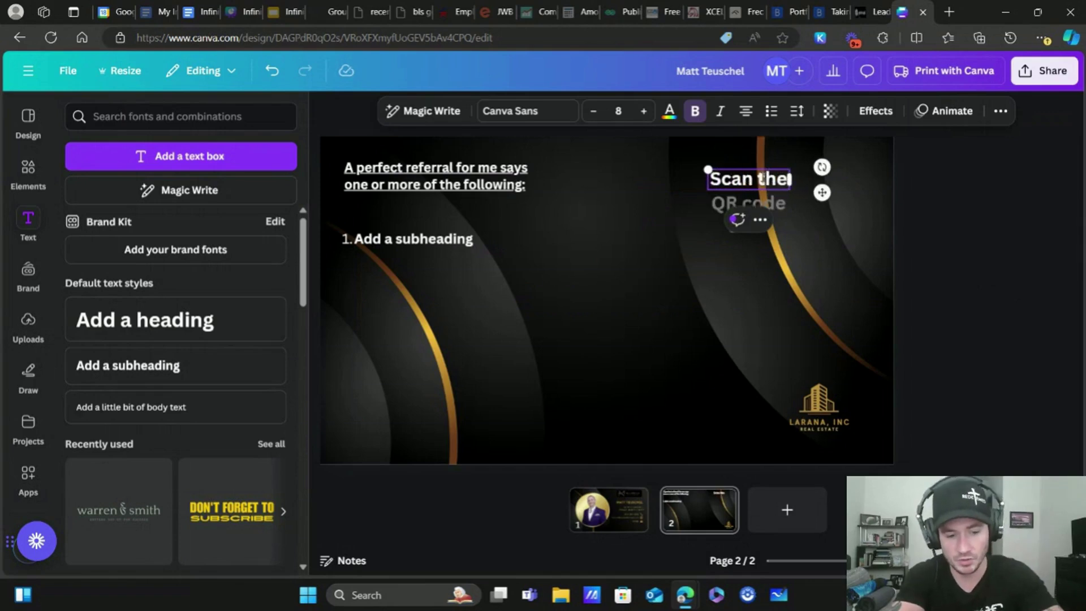
pyautogui.write(' QR code')
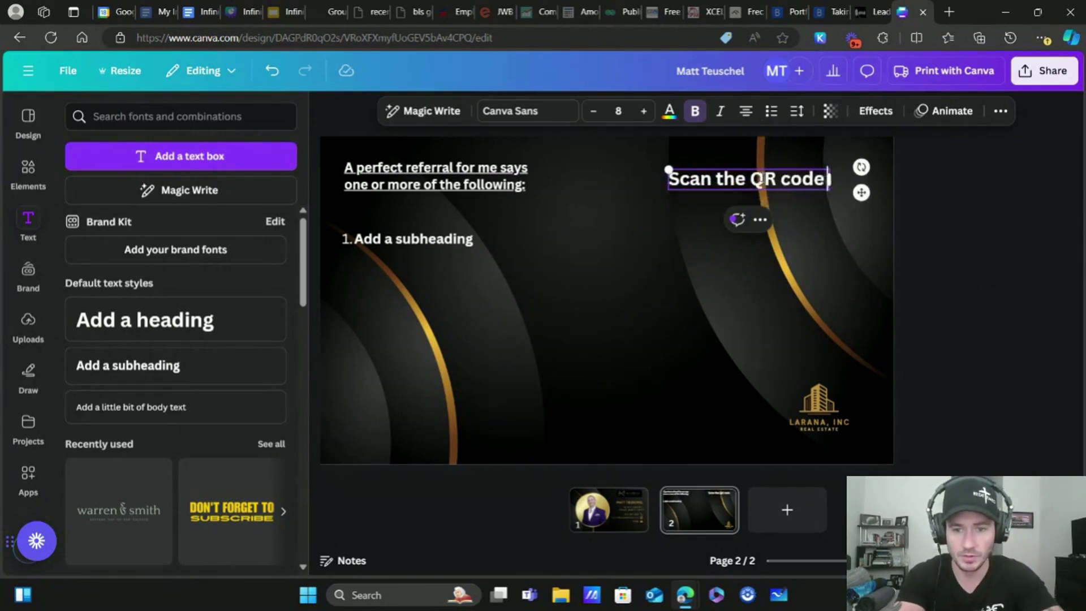
pyautogui.write(' to get my')
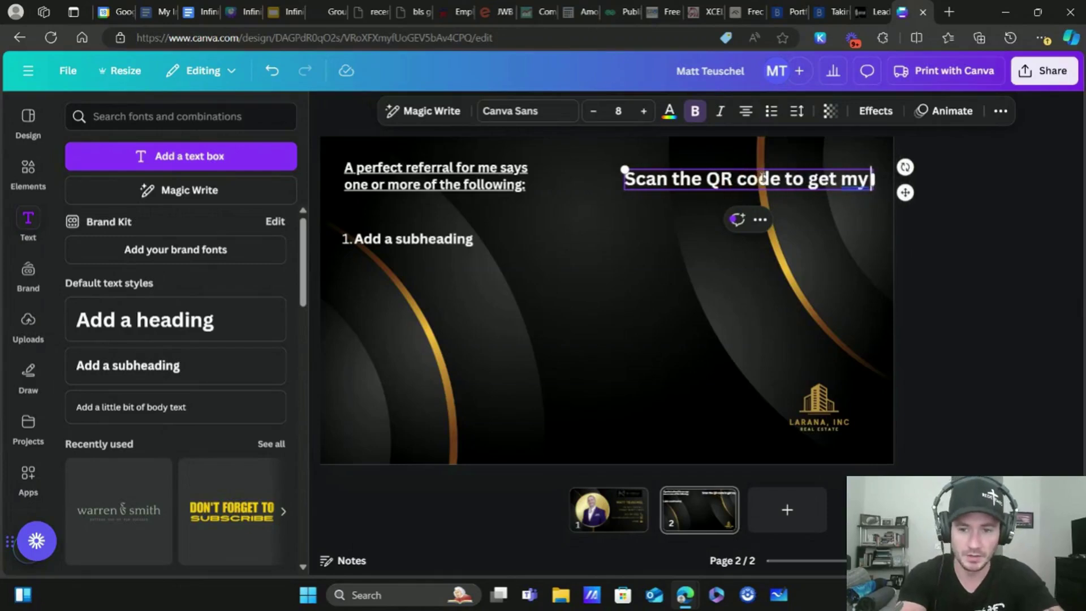
pyautogui.write(' FREE infini')
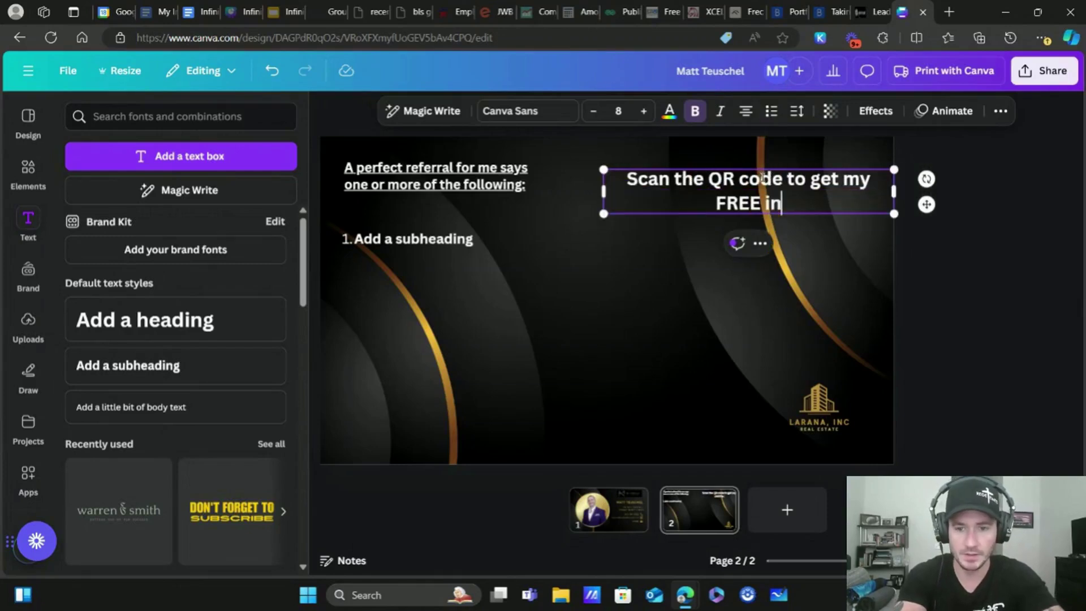
pyautogui.press('BackSpace')
pyautogui.press('BackSpace')
pyautogui.press('BackSpace')
pyautogui.press('BackSpace')
pyautogui.press('BackSpace')
pyautogui.press('BackSpace')
pyautogui.write('In')
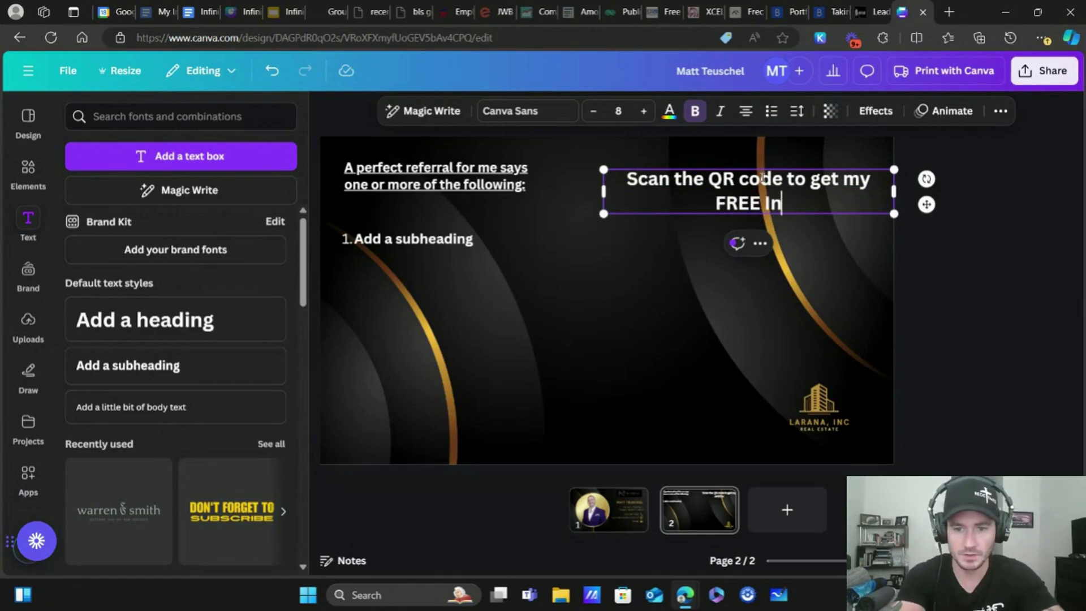
pyautogui.write('fininte')
pyautogui.press('BackSpace')
pyautogui.press('BackSpace')
pyautogui.press('BackSpace')
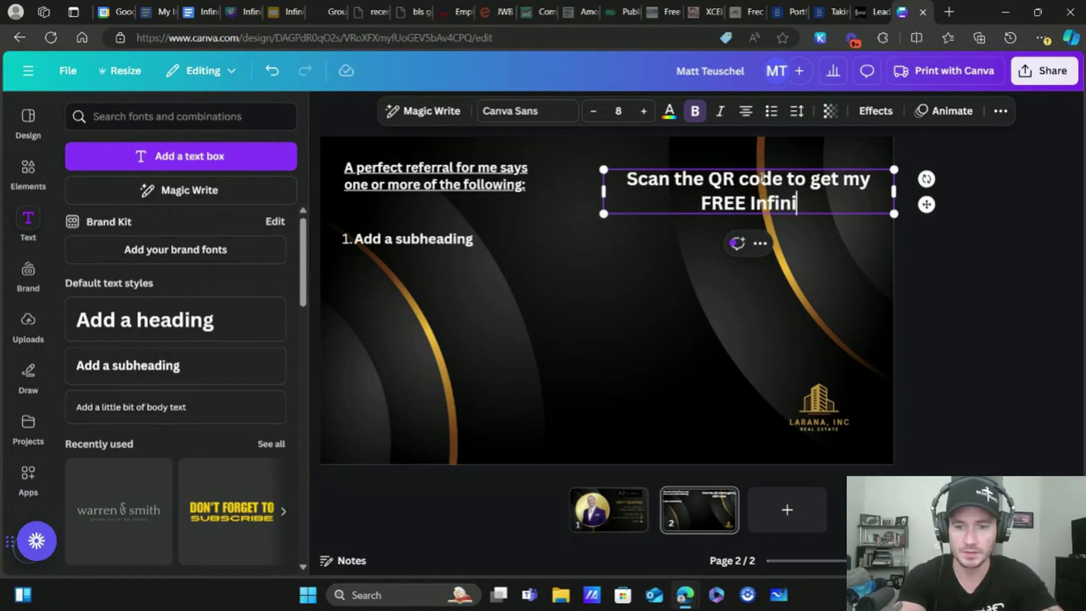
pyautogui.write('te Banking Ma')
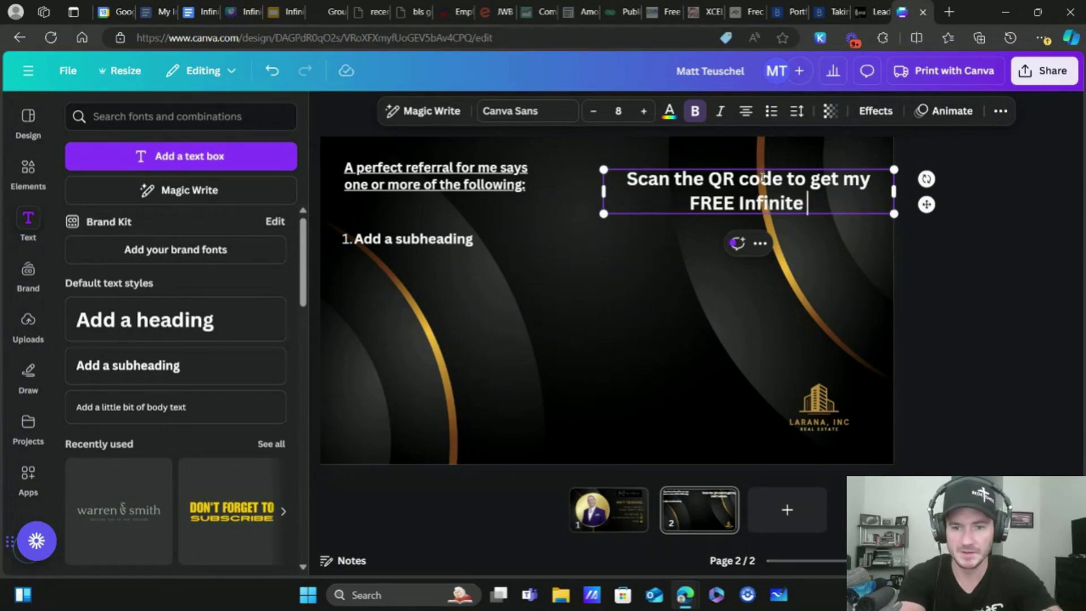
pyautogui.write('ster')
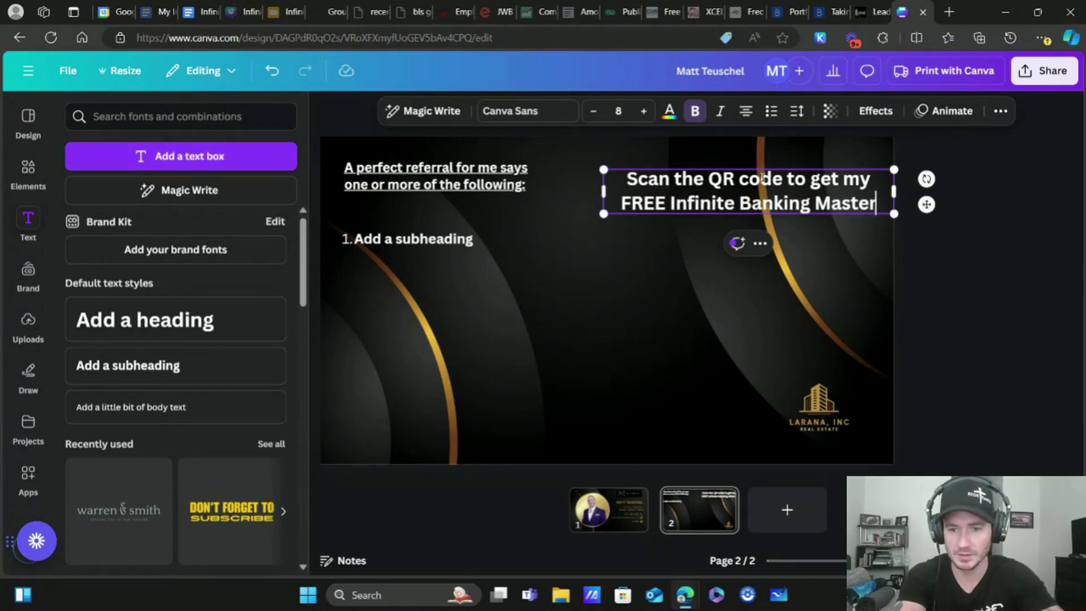
pyautogui.write('class!')
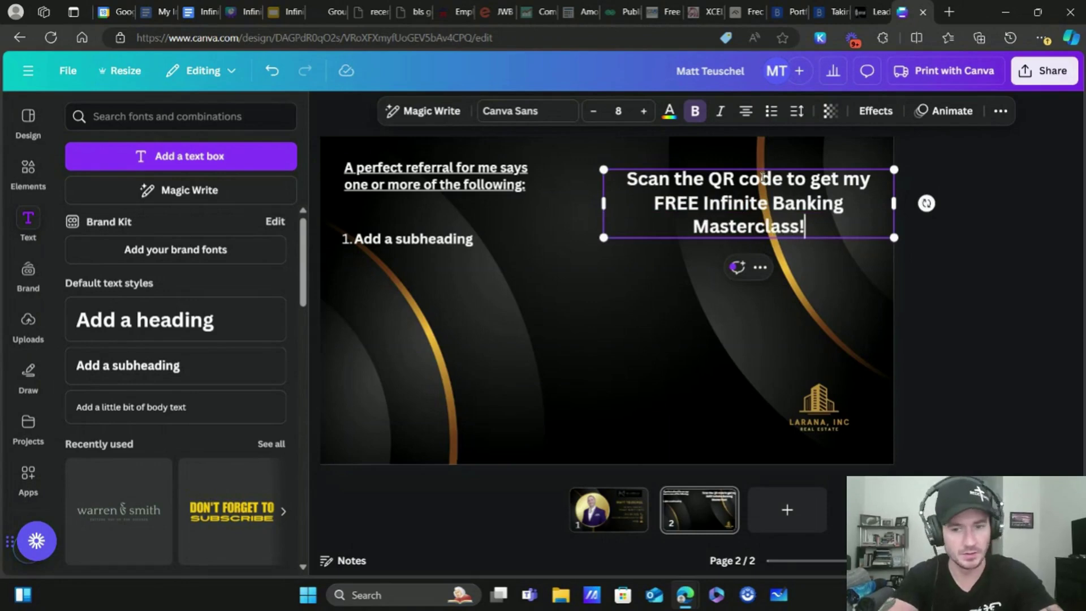
# Step: Apply a black Outline effect to the "Scan the QR code" text
pyautogui.click(982, 255)
pyautogui.click(715, 209)
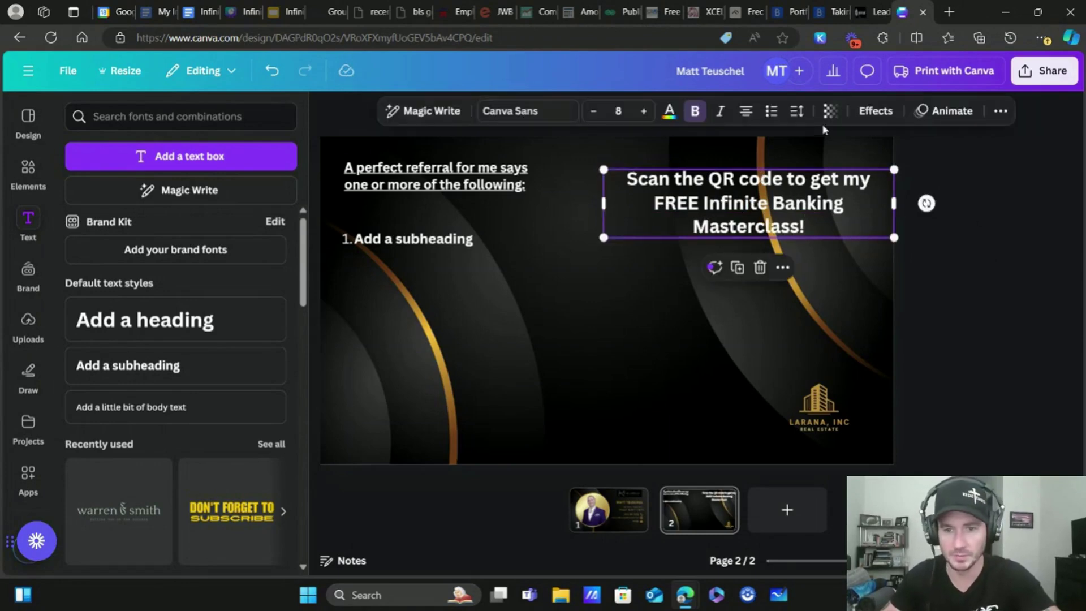
pyautogui.click(870, 111)
pyautogui.click(262, 313)
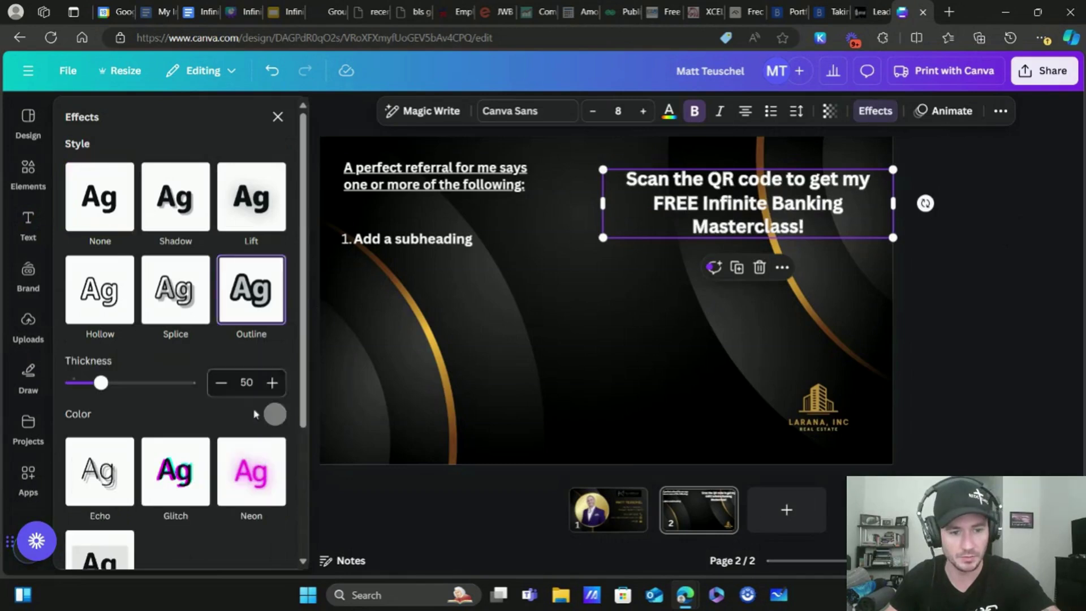
pyautogui.click(274, 414)
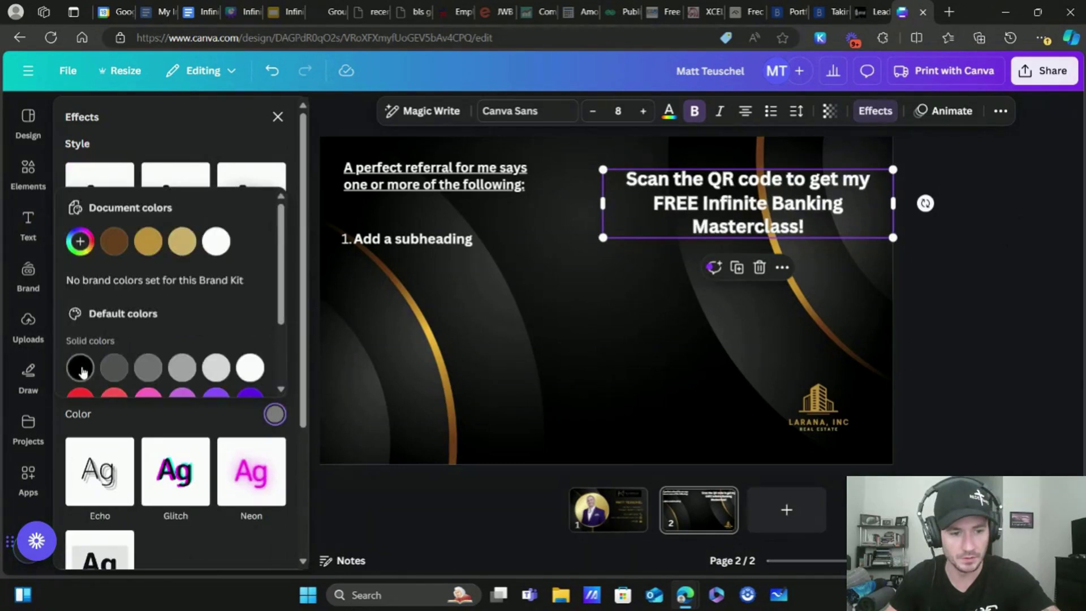
pyautogui.click(994, 231)
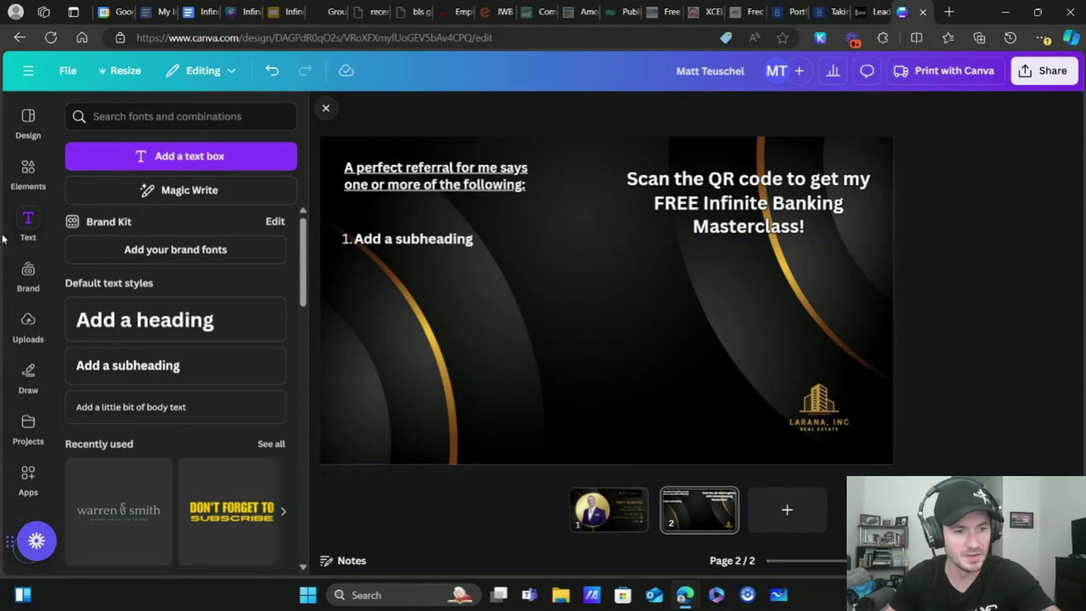
# Step: Upload the downloaded QR code image to Canva and insert it on page 2 of the card
pyautogui.click(28, 321)
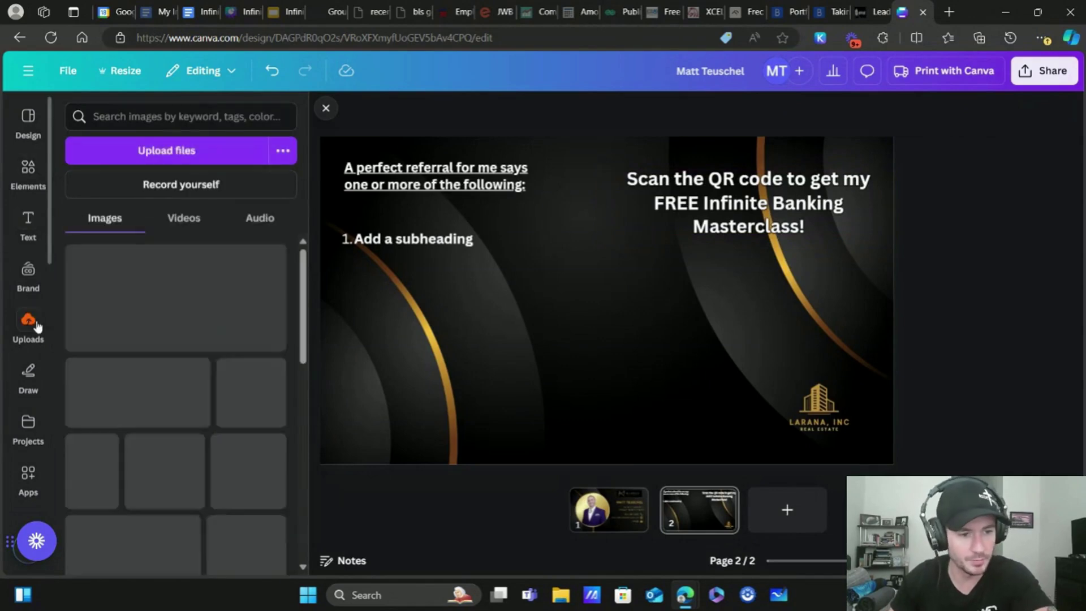
pyautogui.click(166, 150)
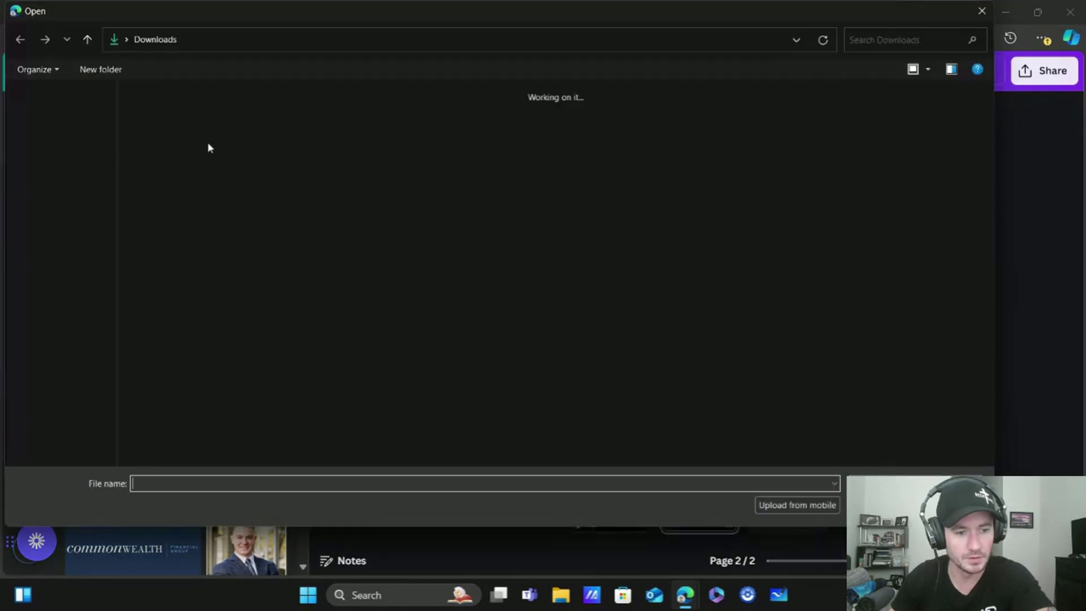
pyautogui.doubleClick(164, 136)
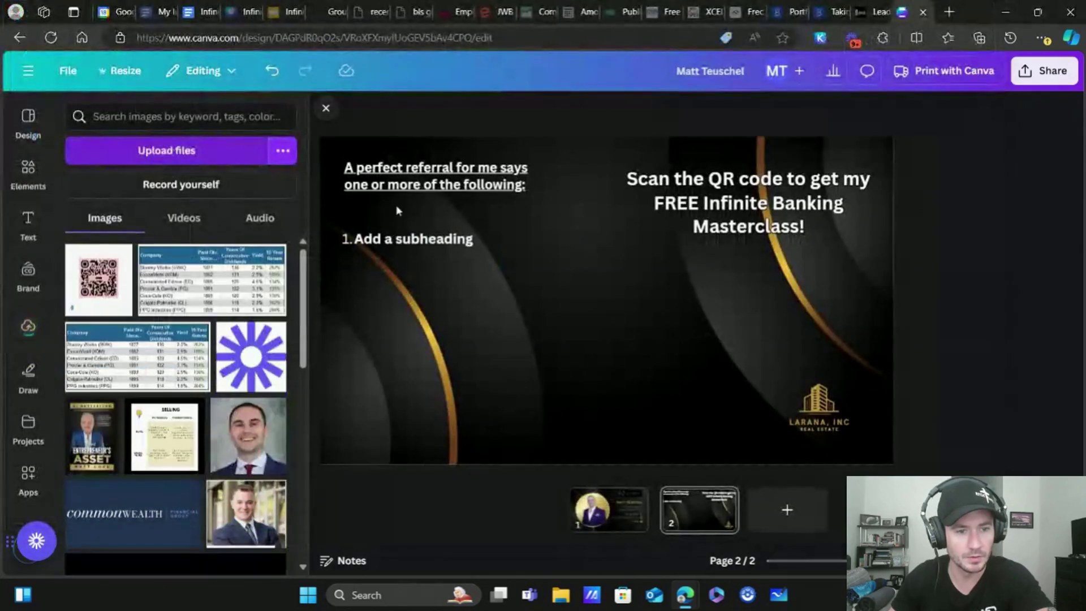
pyautogui.click(97, 286)
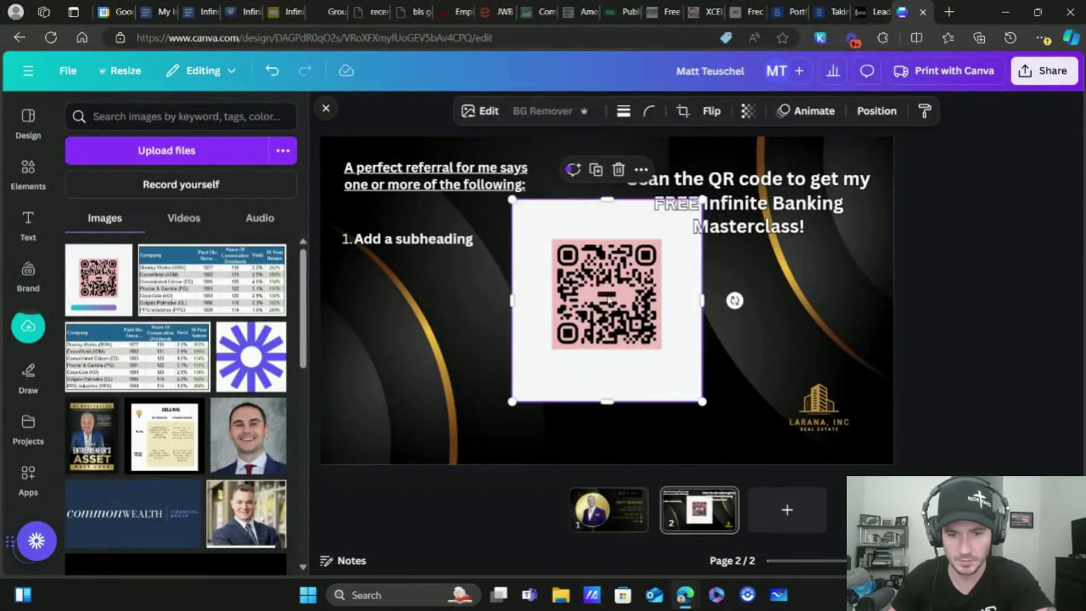
# Step: Move and shrink the QR code image to fit below the "Scan the QR code" text and remove its background
pyautogui.moveTo(608, 300); pyautogui.dragTo(687, 322)
pyautogui.moveTo(780, 224); pyautogui.dragTo(710, 300)
pyautogui.click(552, 116)
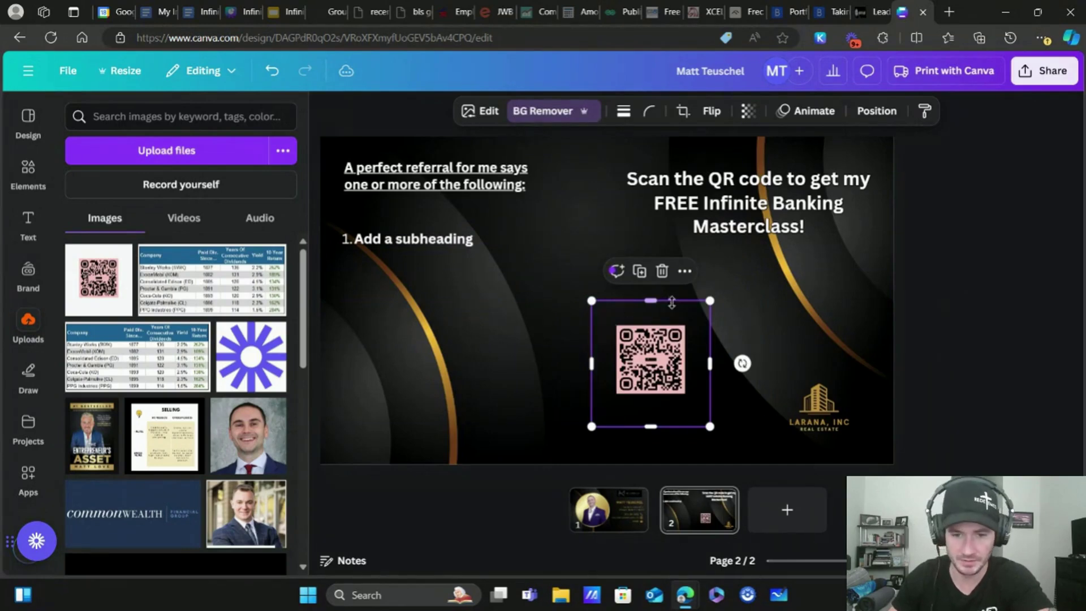
# Step: Resize the QR code image and position it below the "Scan the QR code" text on page 2 of the card
pyautogui.moveTo(711, 299); pyautogui.dragTo(846, 225)
pyautogui.moveTo(771, 304); pyautogui.dragTo(748, 352)
pyautogui.moveTo(824, 272); pyautogui.dragTo(869, 222)
pyautogui.moveTo(798, 305); pyautogui.dragTo(773, 305)
pyautogui.click(974, 223)
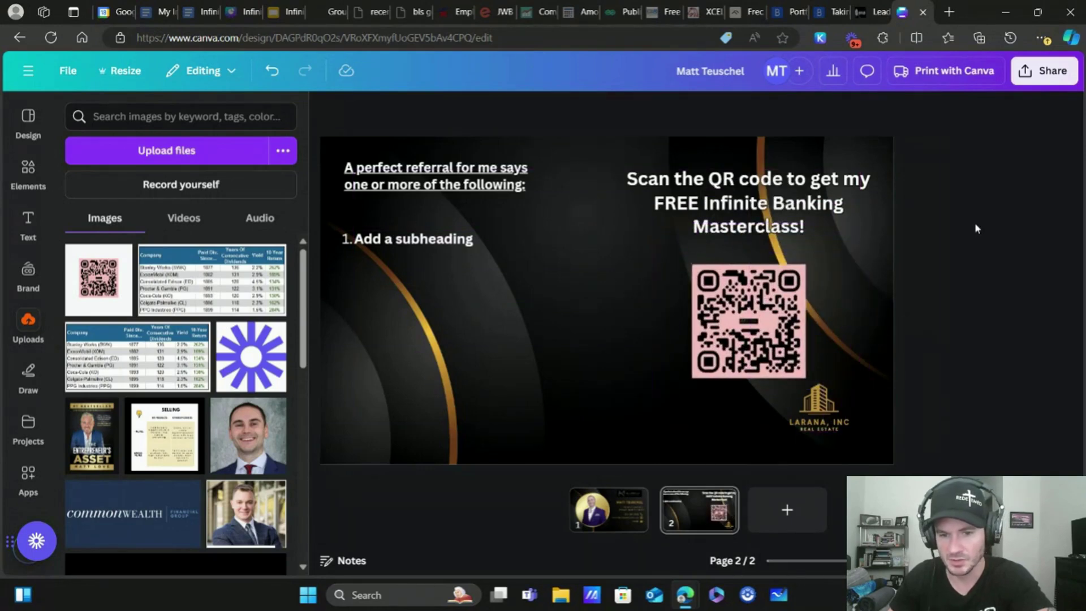
pyautogui.click(825, 289)
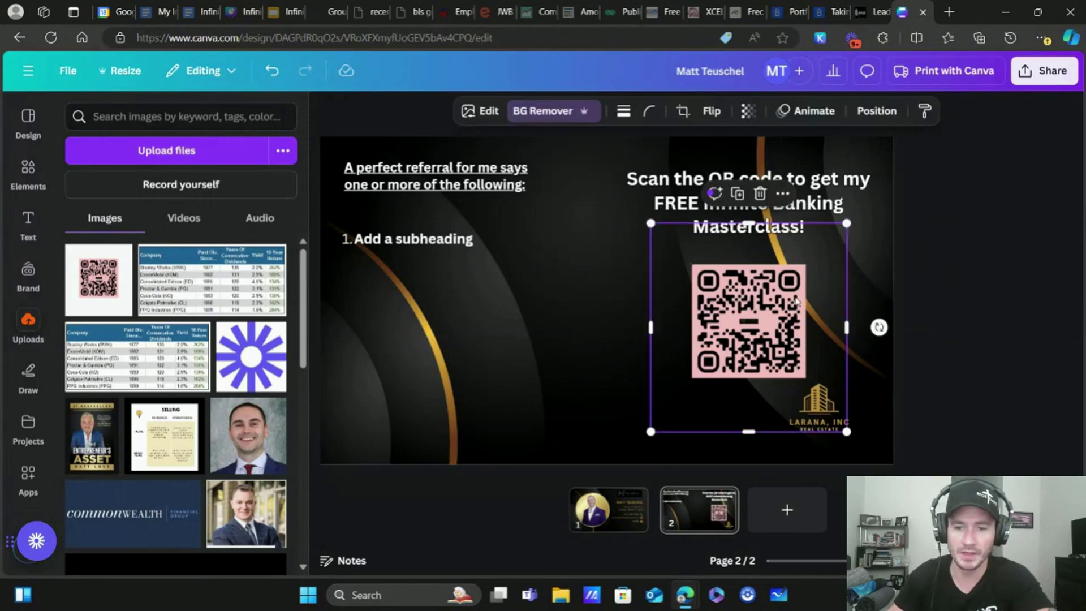
pyautogui.moveTo(848, 232); pyautogui.dragTo(795, 275)
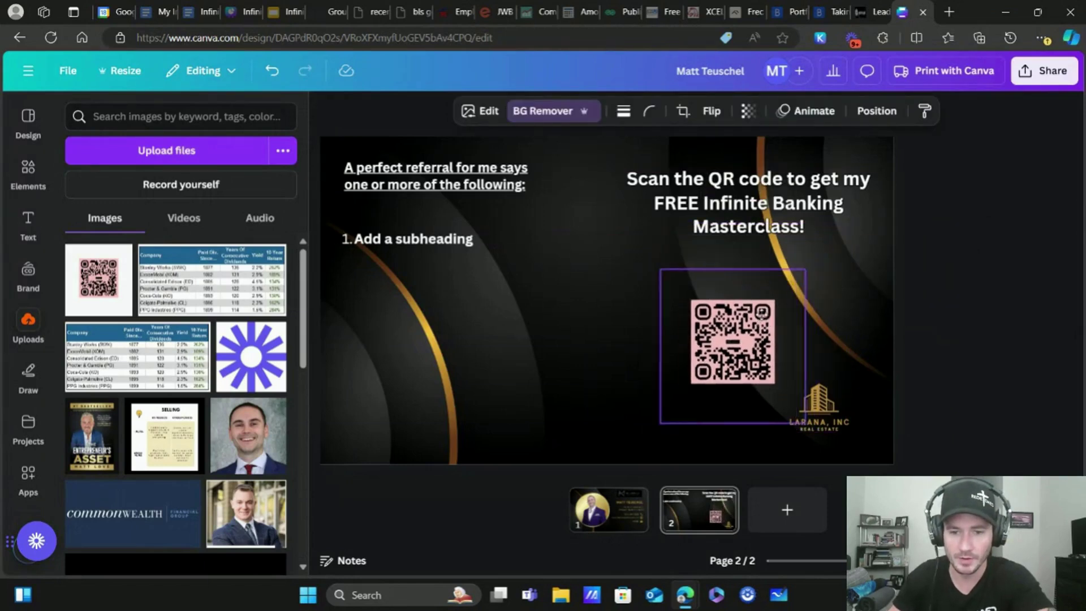
# Step: Look over page 1 of the business card and return to page 2
pyautogui.click(614, 531)
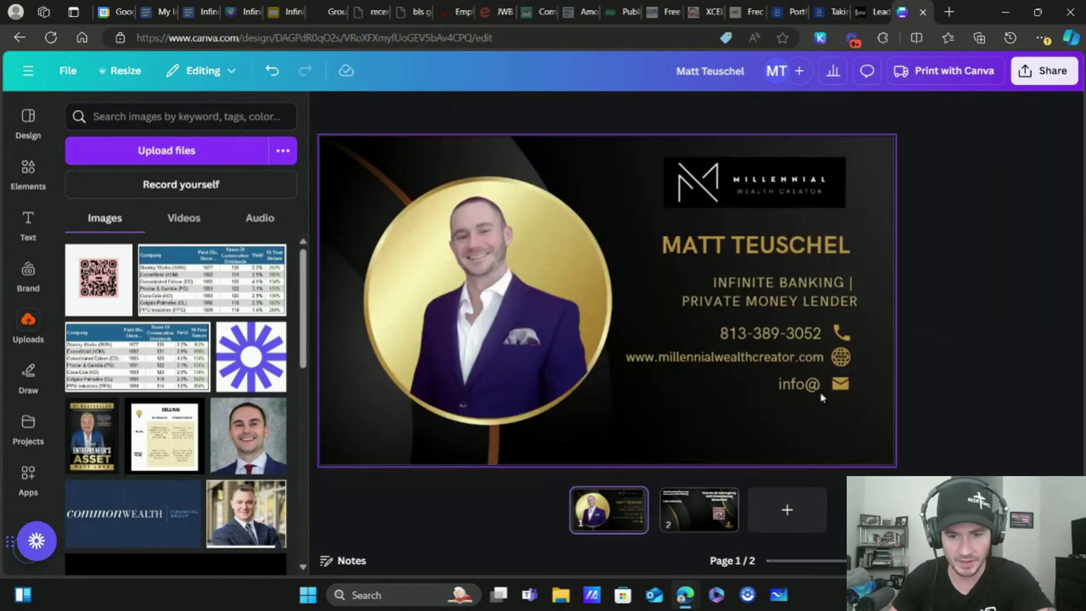
pyautogui.click(684, 519)
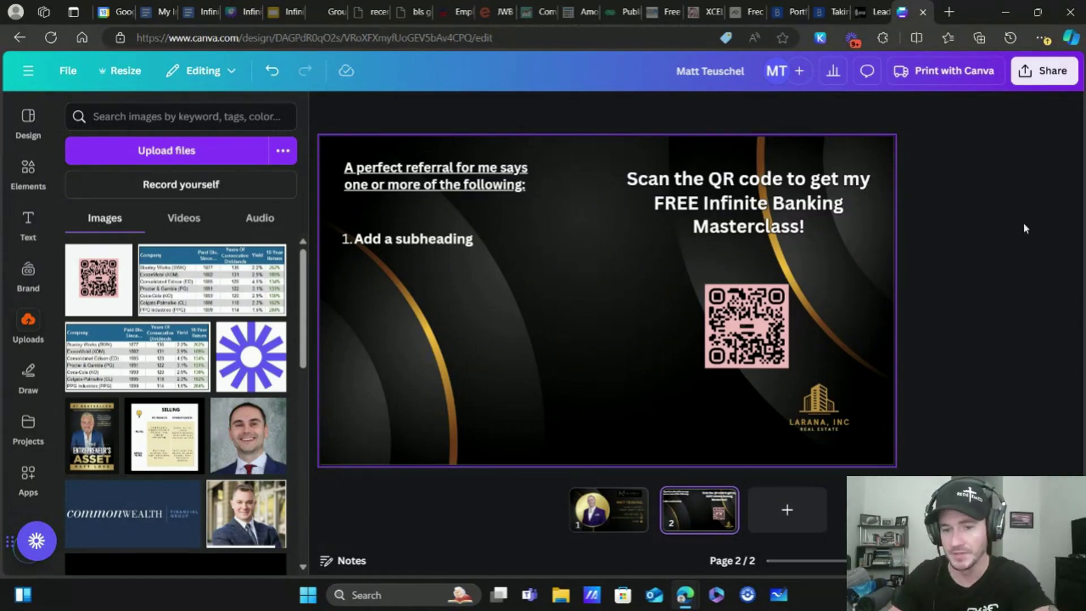
pyautogui.click(964, 215)
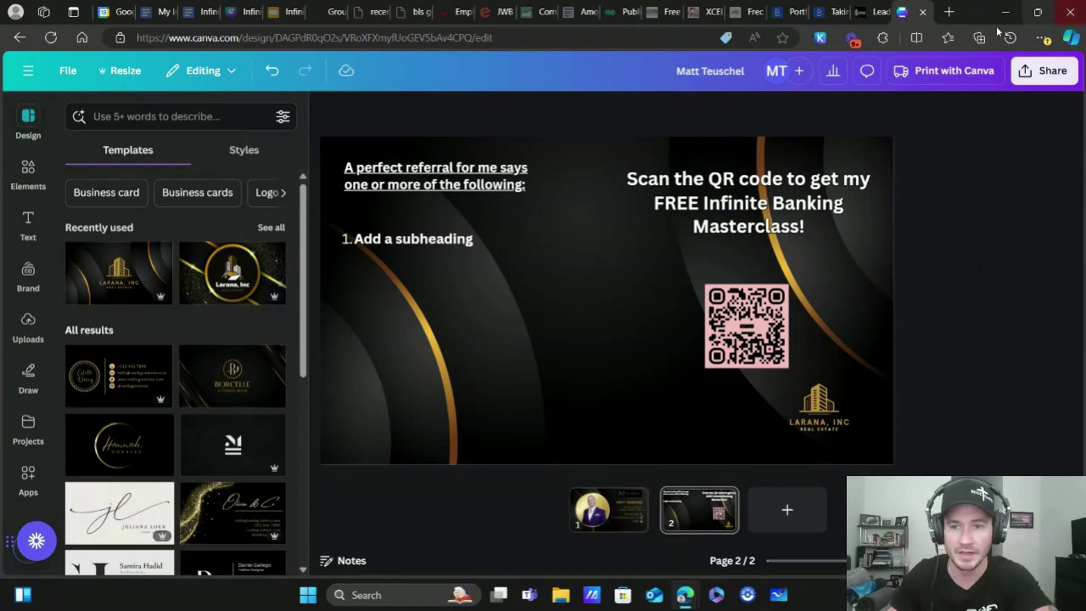
# Step: Leave the business card design and go to the Canva home page
pyautogui.click(66, 70)
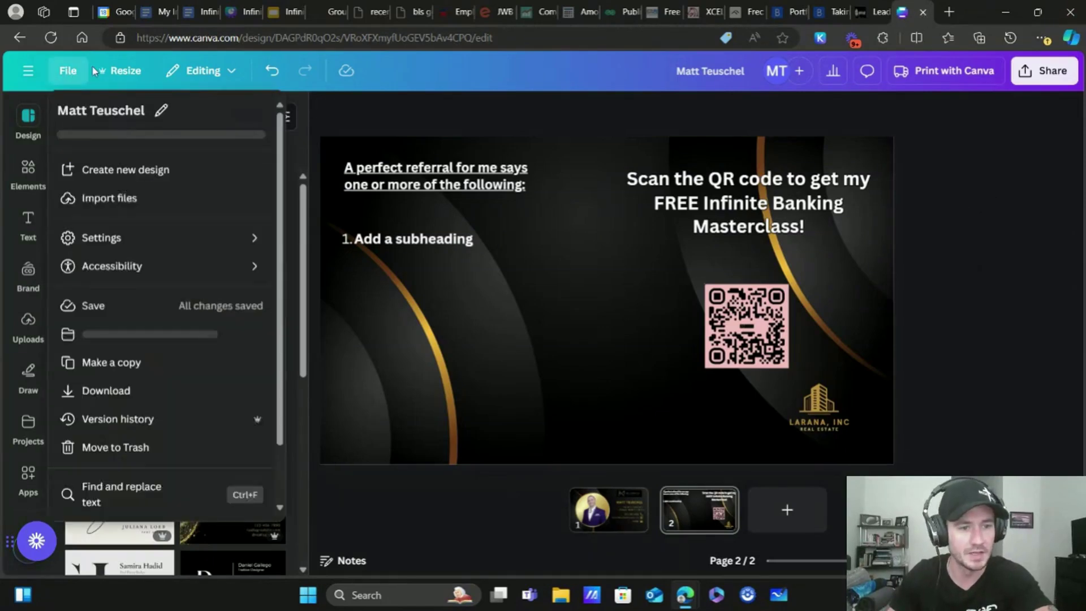
pyautogui.click(29, 71)
pyautogui.click(29, 71)
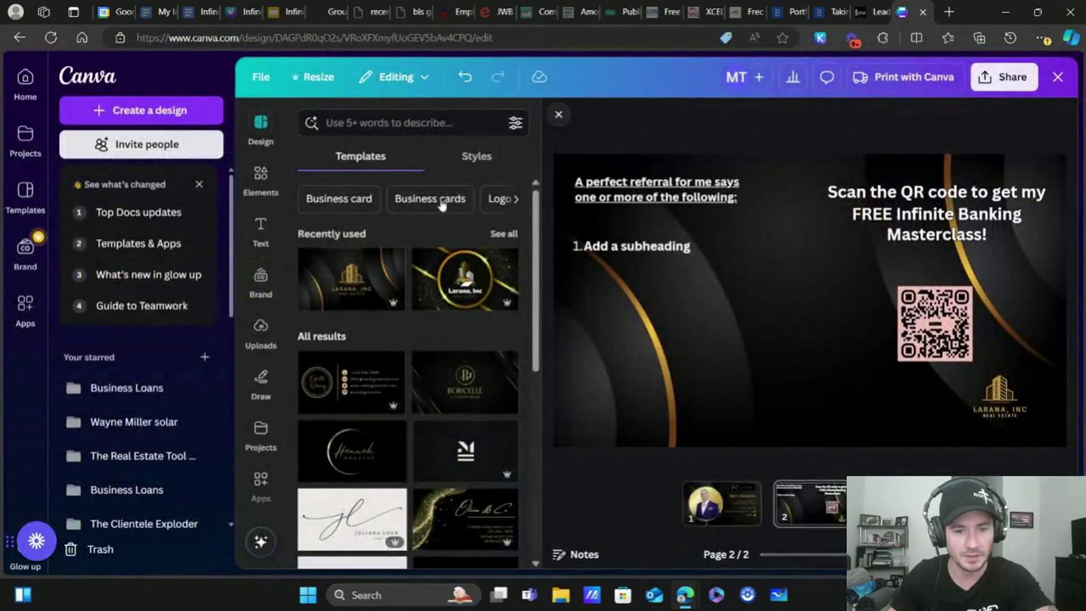
pyautogui.click(264, 78)
pyautogui.click(32, 88)
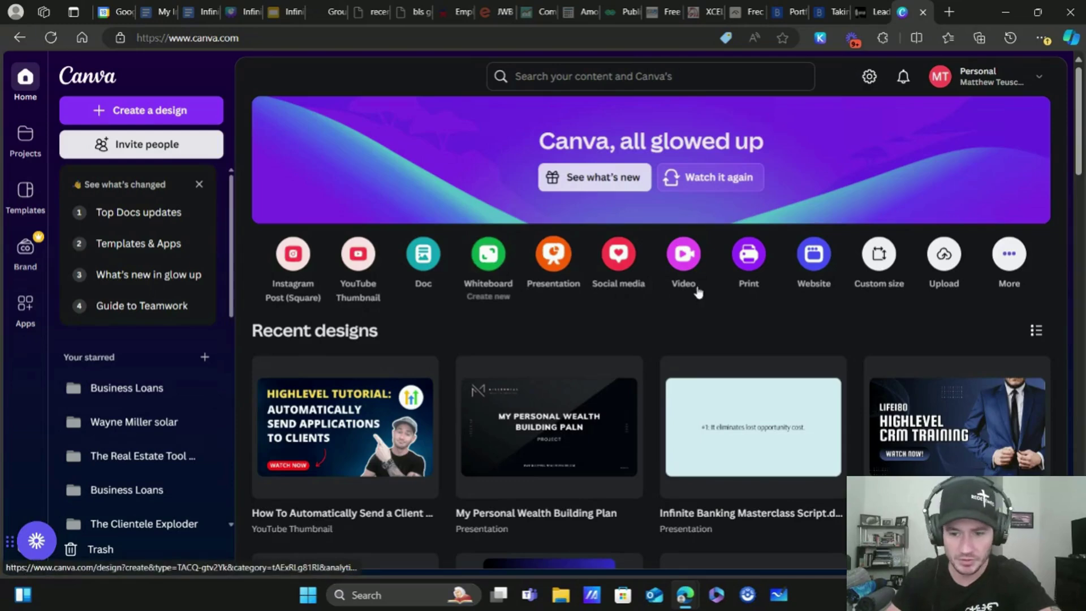
pyautogui.scroll(-3, 546, 243)
pyautogui.scroll(3, 548, 218)
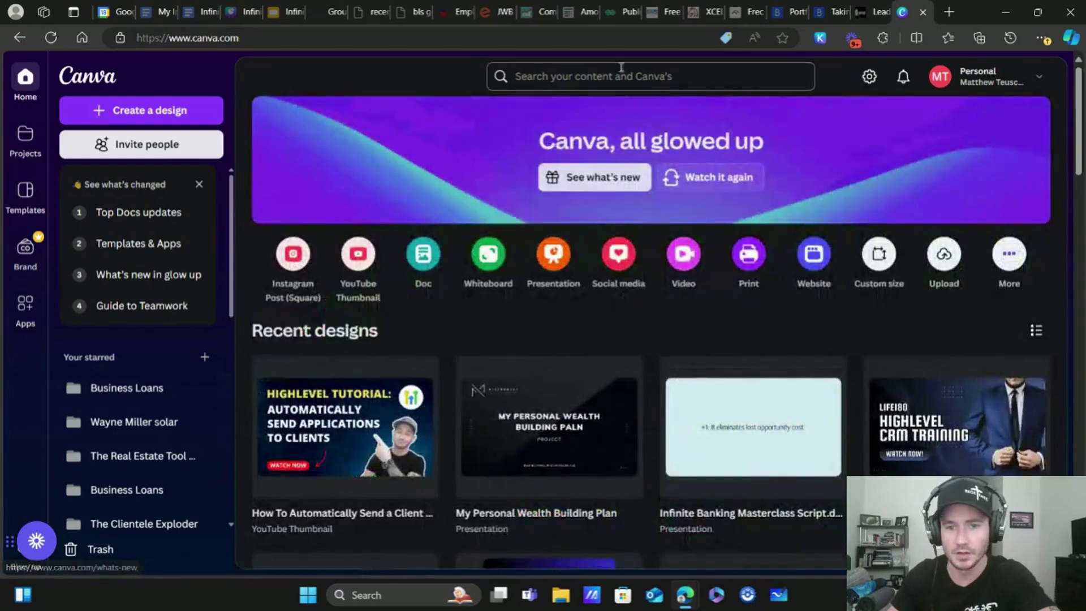
# Step: Search all own Canva content for "postcard" and open the "IBC Application Postcard Design"
pyautogui.click(649, 75)
pyautogui.write('postcard')
pyautogui.press('Return')
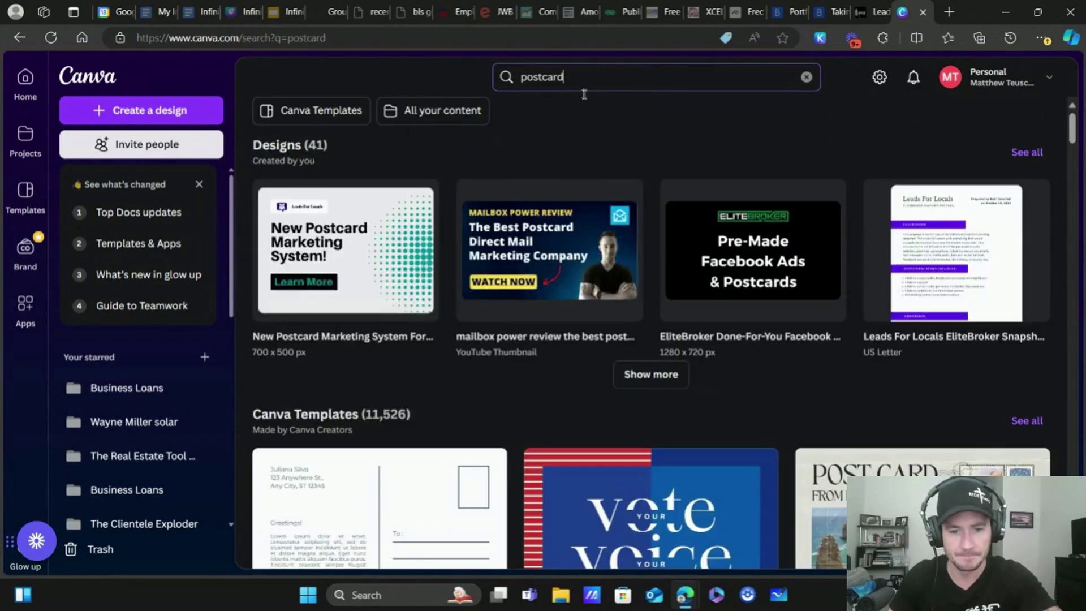
pyautogui.click(433, 111)
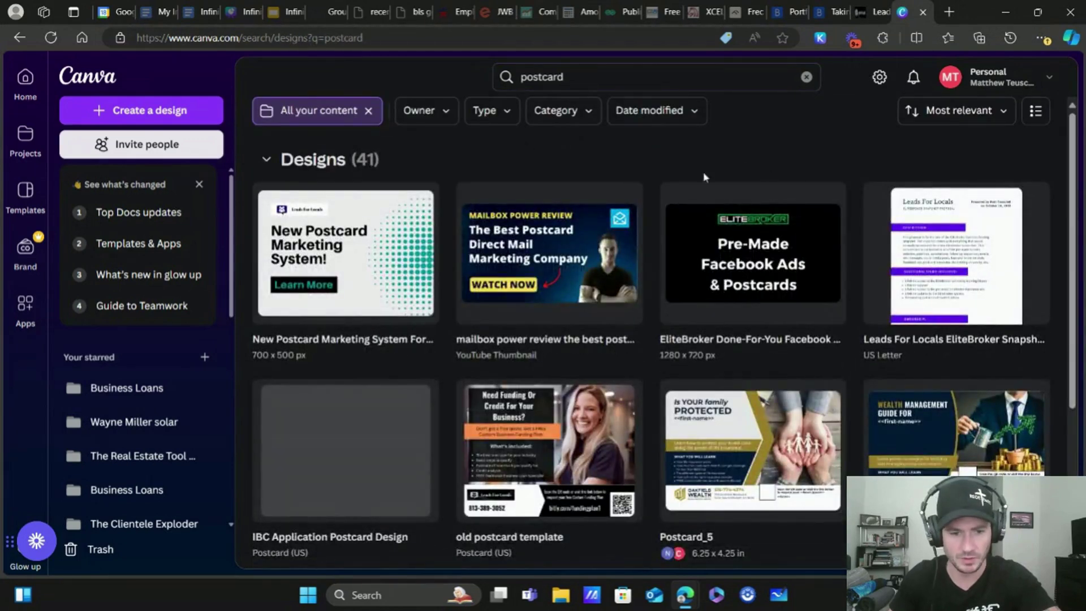
pyautogui.moveTo(619, 196)
pyautogui.click(409, 419)
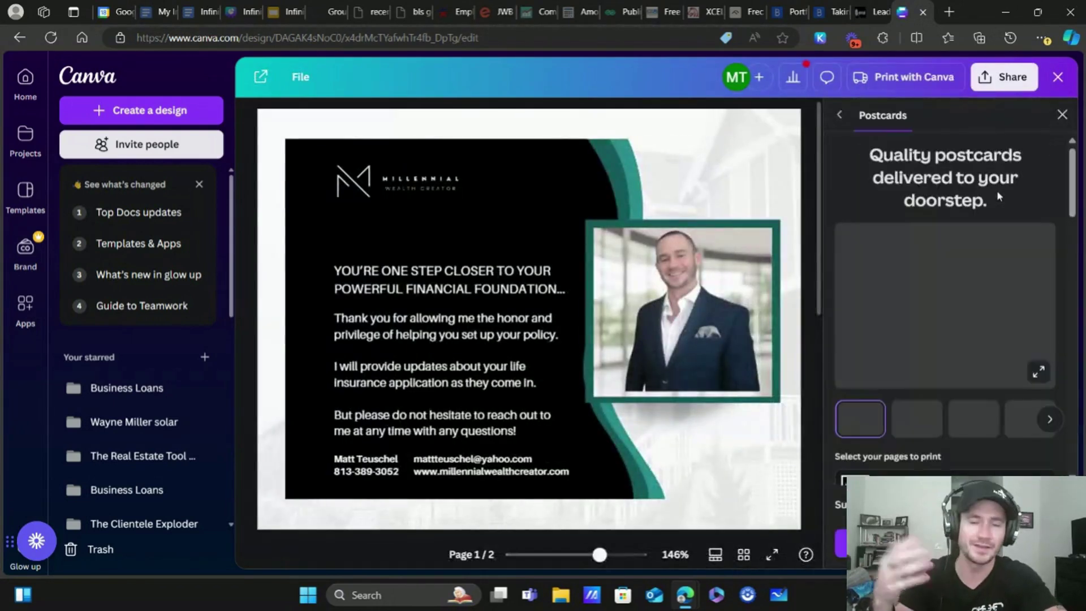
# Step: Dismiss the postcard printing offer and examine both pages of the postcard design, including the QR code on page 2
pyautogui.click(1061, 114)
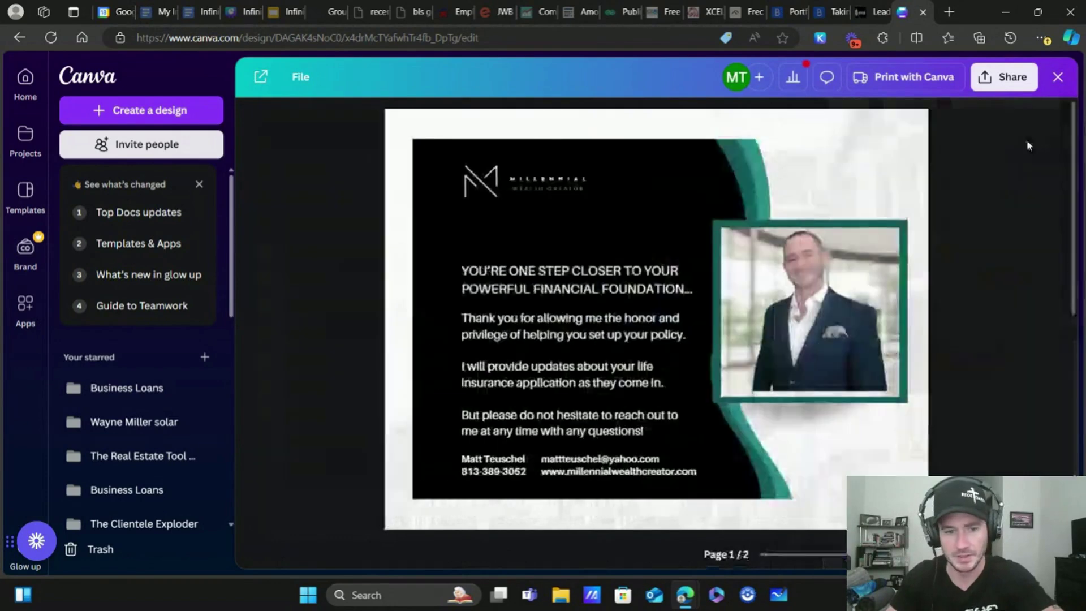
pyautogui.scroll(-5, 352, 315)
pyautogui.scroll(-3, 352, 315)
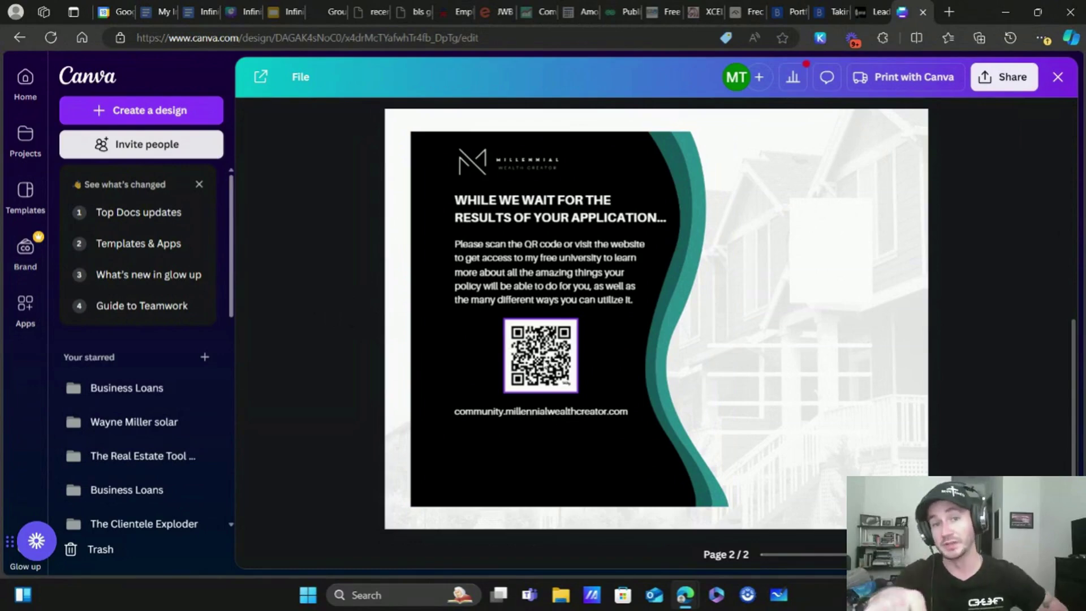
pyautogui.click(547, 360)
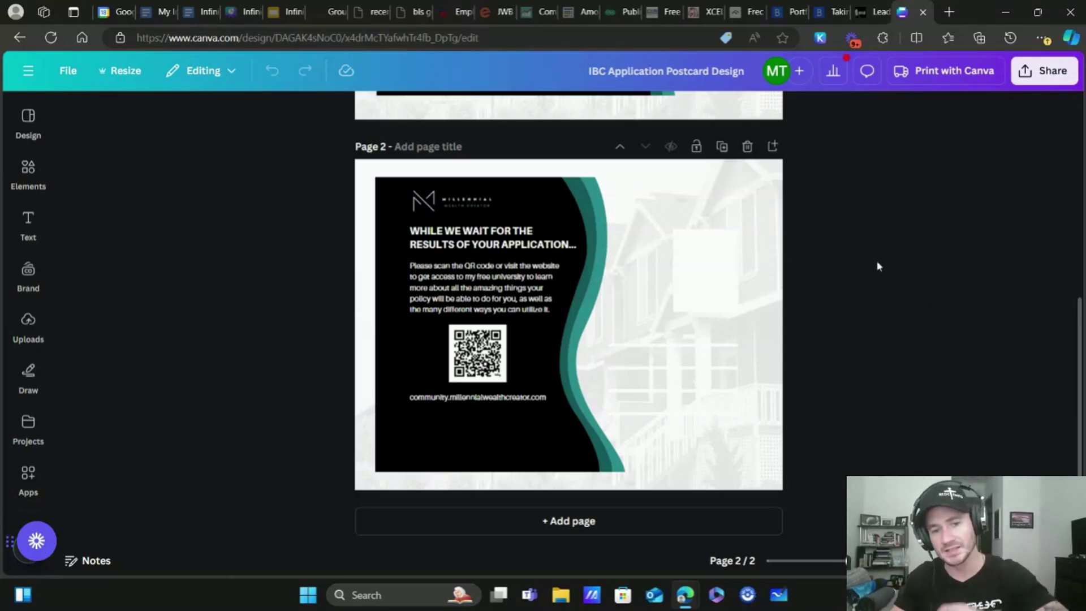
pyautogui.scroll(4, 850, 289)
pyautogui.scroll(-3, 849, 290)
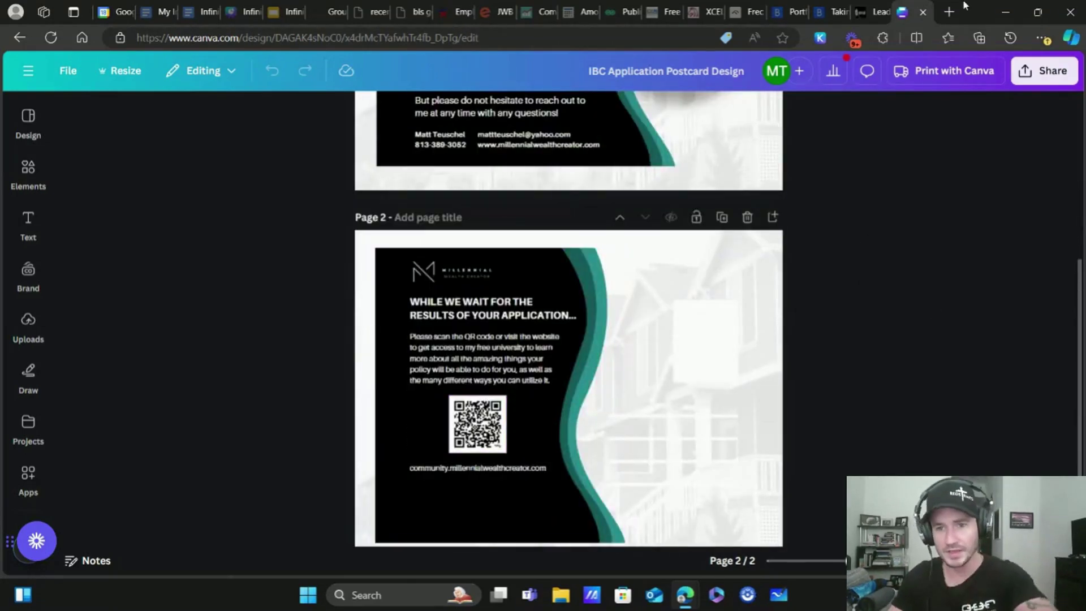
# Step: Switch to GoHighLevel and close the Create QR Code dialog to return to the QR Codes page
pyautogui.click(867, 11)
pyautogui.click(994, 174)
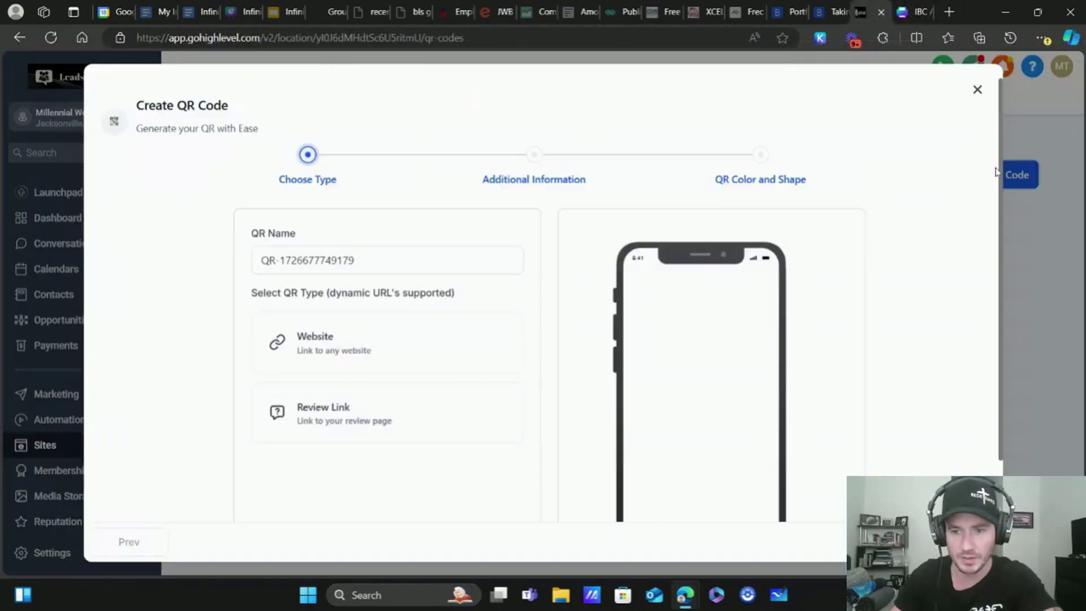
pyautogui.click(977, 87)
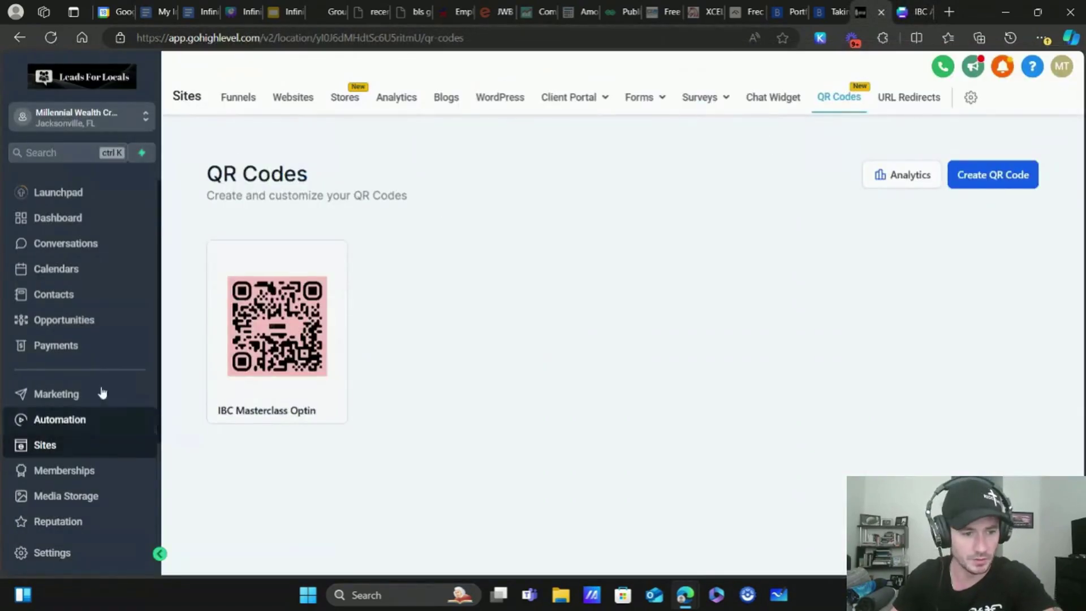
# Step: Copy the page URL of the Community Optin step in the Infinite Banking funnel and return to the QR Codes page
pyautogui.click(237, 99)
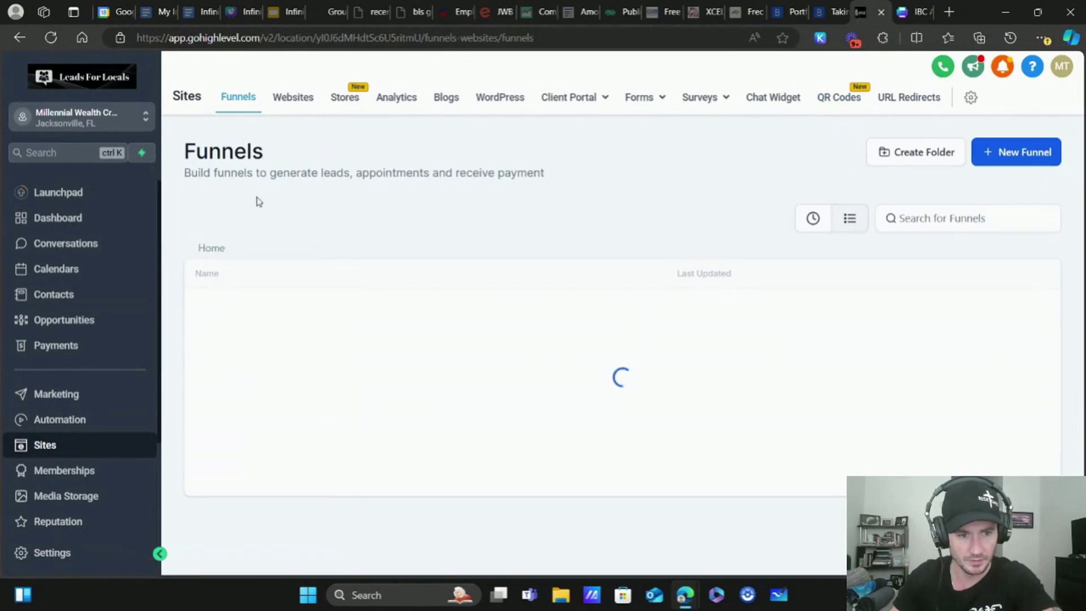
pyautogui.click(257, 437)
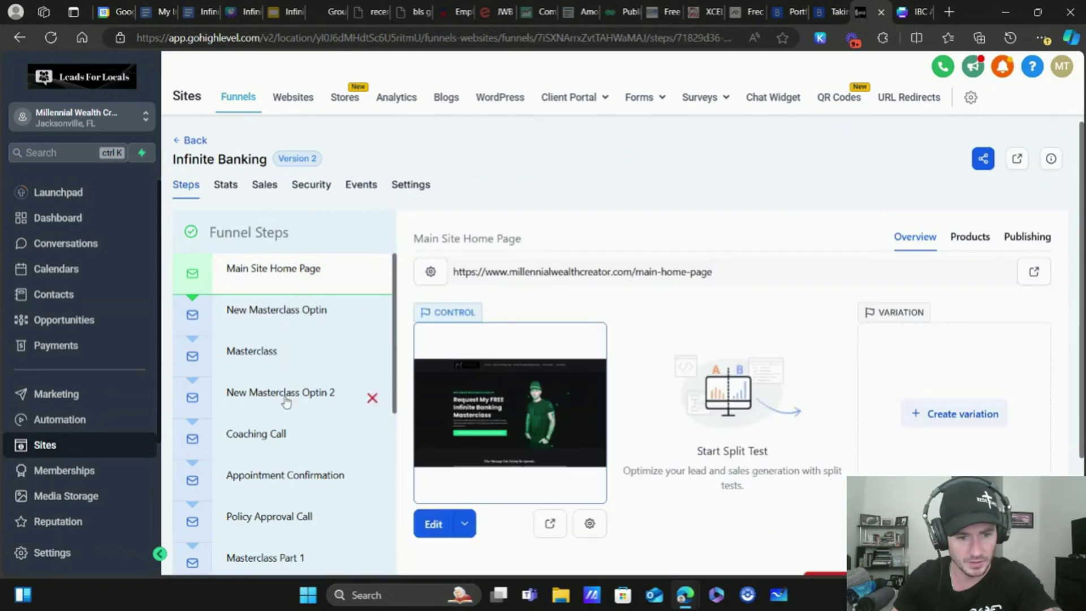
pyautogui.scroll(-8, 280, 339)
pyautogui.scroll(-5, 278, 290)
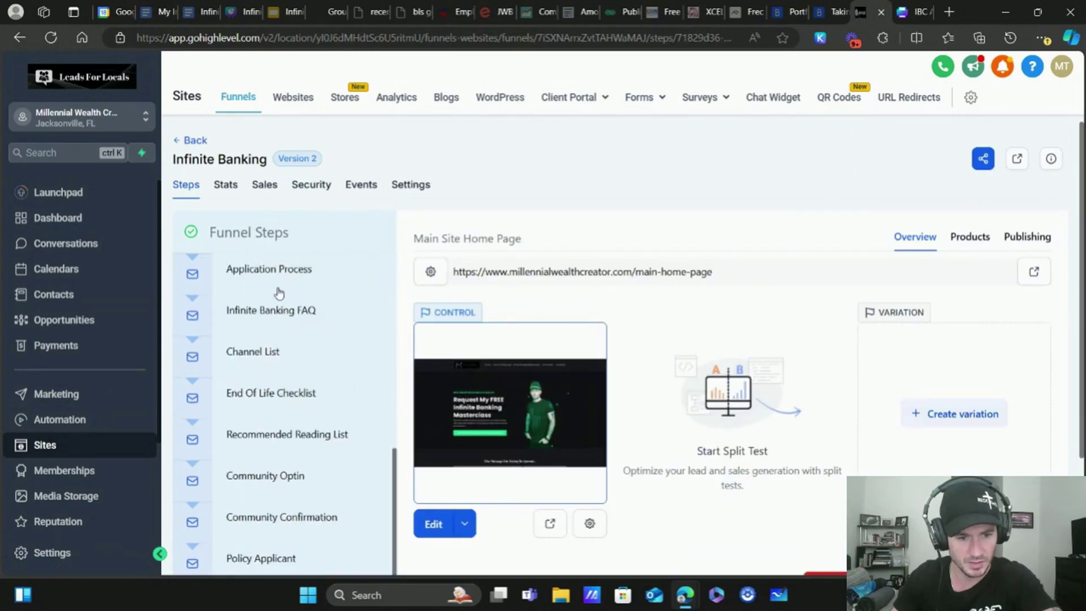
pyautogui.click(318, 344)
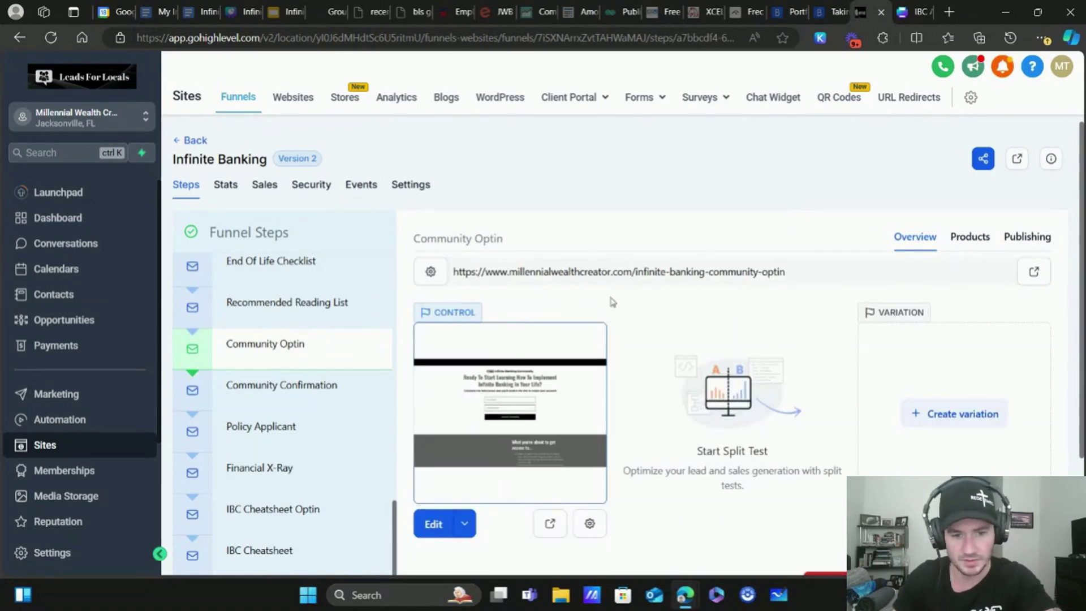
pyautogui.tripleClick(715, 273)
pyautogui.rightClick(715, 275)
pyautogui.click(738, 286)
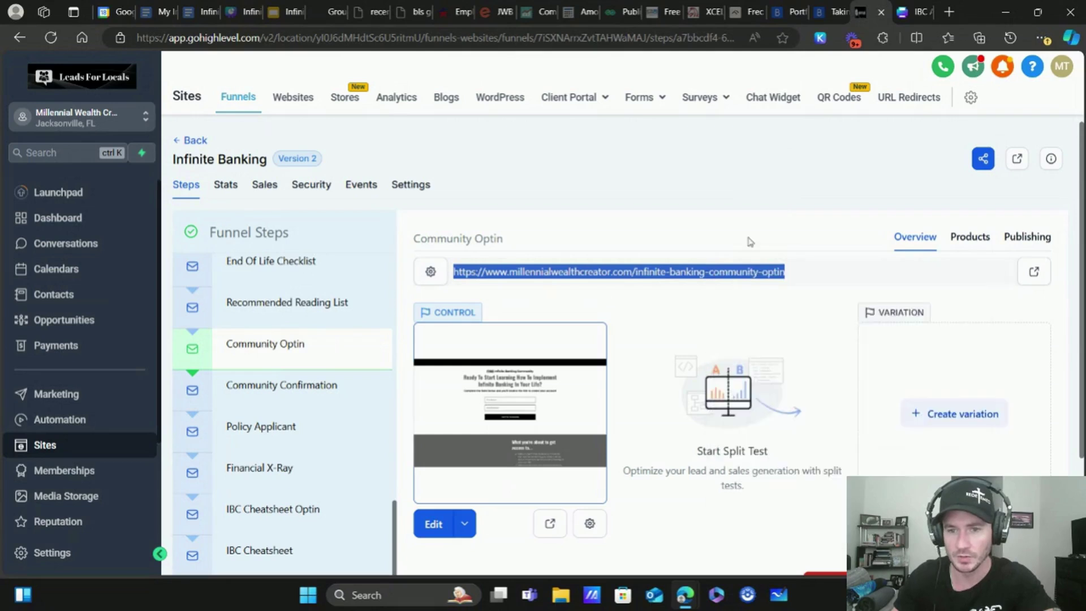
pyautogui.click(837, 103)
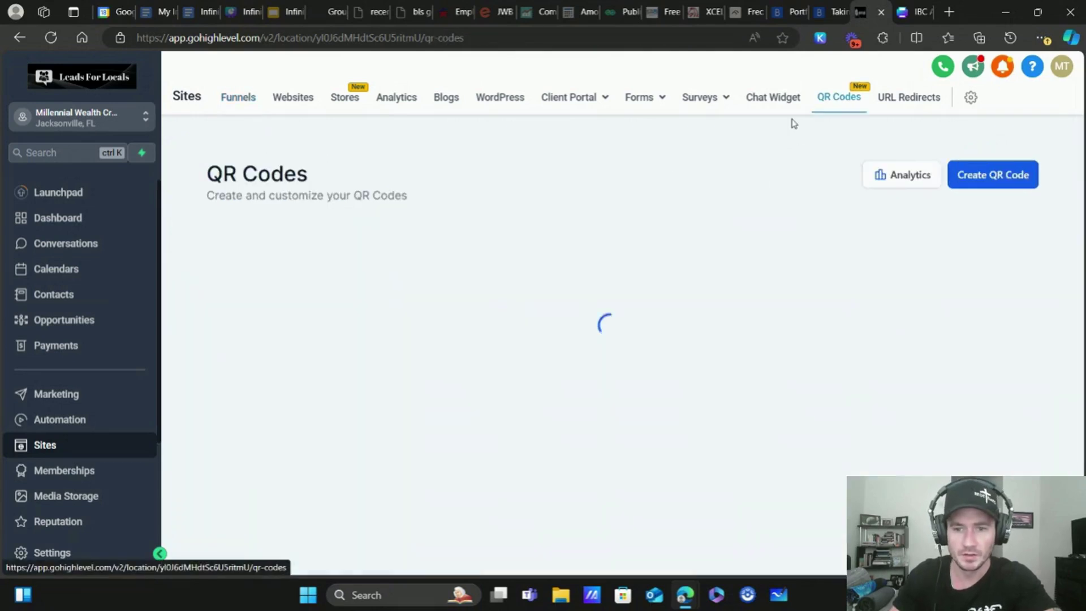
# Step: Copy the Client Portal URL from the client portal dashboard
pyautogui.click(238, 98)
pyautogui.moveTo(605, 101)
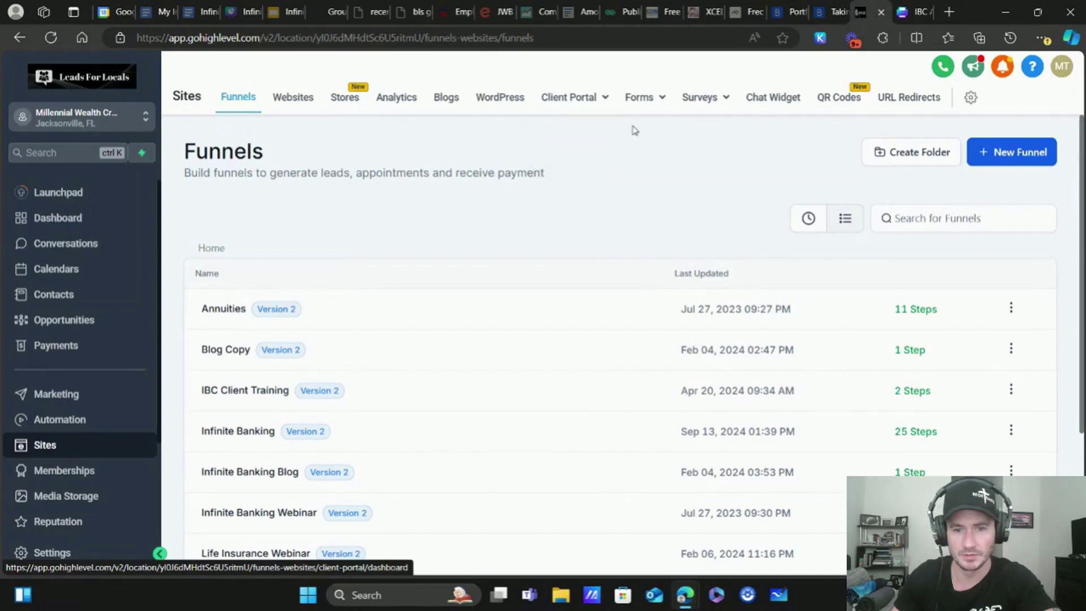
pyautogui.click(582, 104)
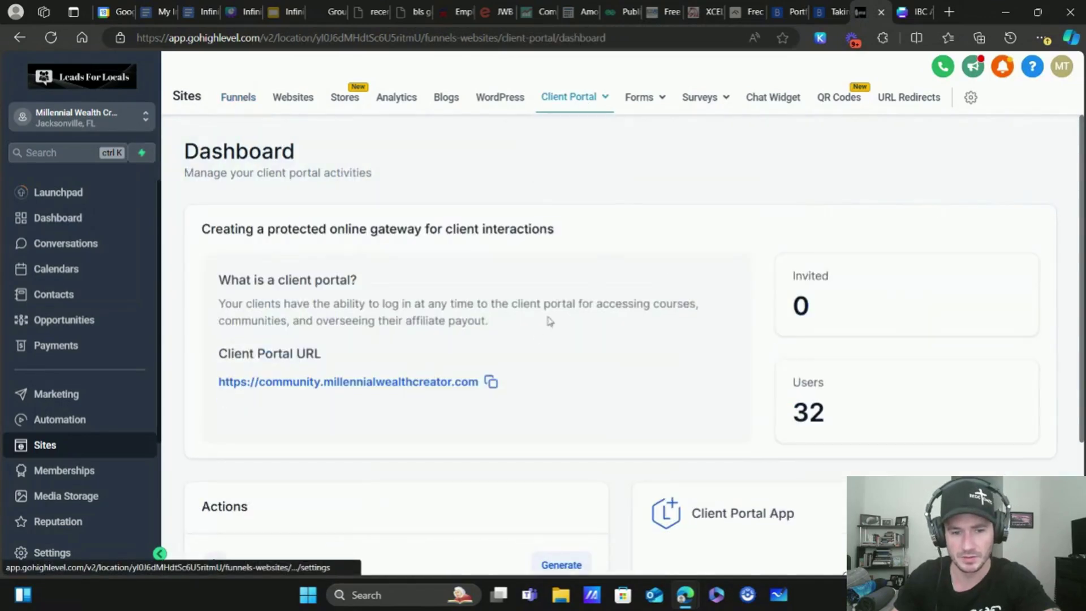
pyautogui.click(491, 382)
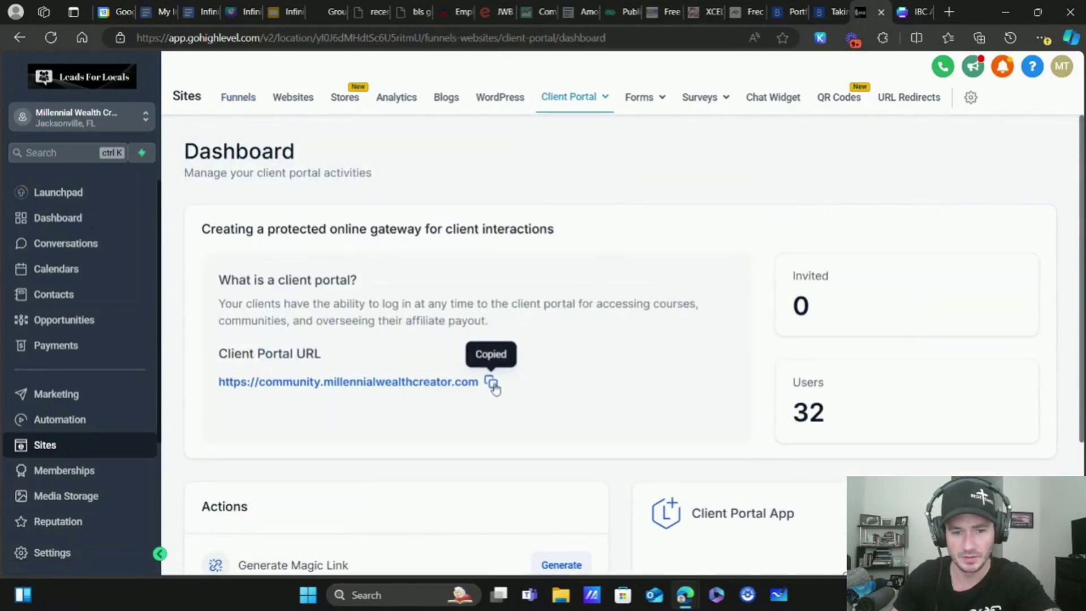
# Step: Start a new QR code and name it "MWC University Portal"
pyautogui.click(239, 97)
pyautogui.click(846, 99)
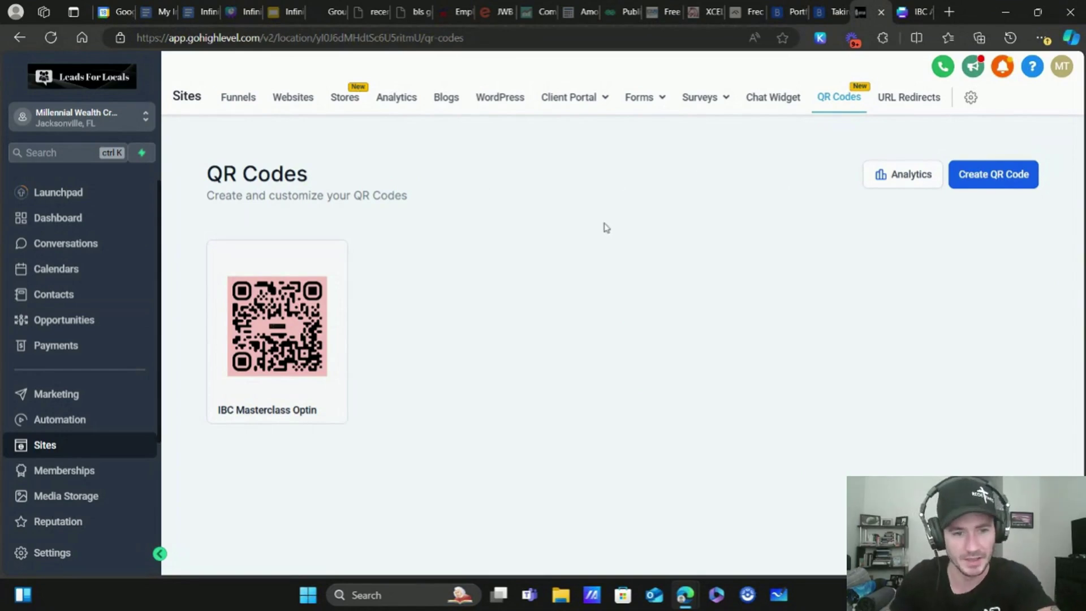
pyautogui.click(988, 189)
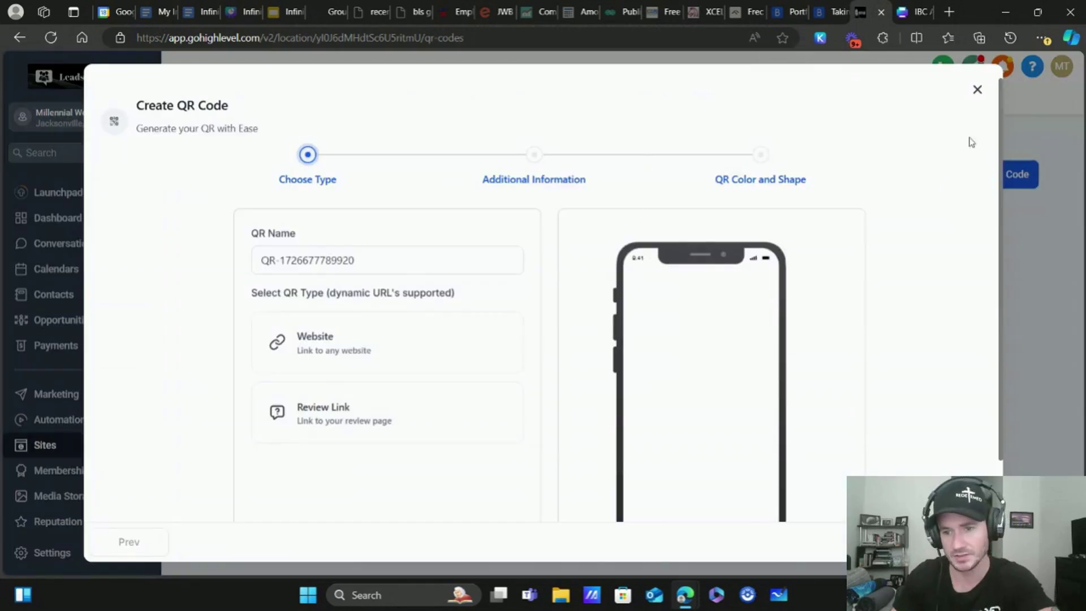
pyautogui.tripleClick(382, 260)
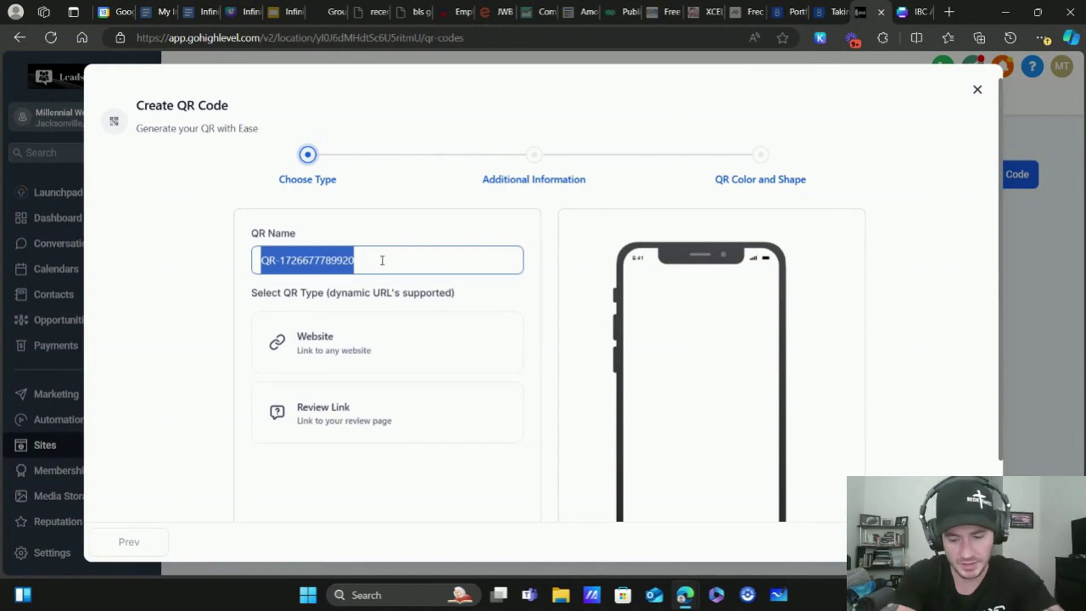
pyautogui.write('Universi')
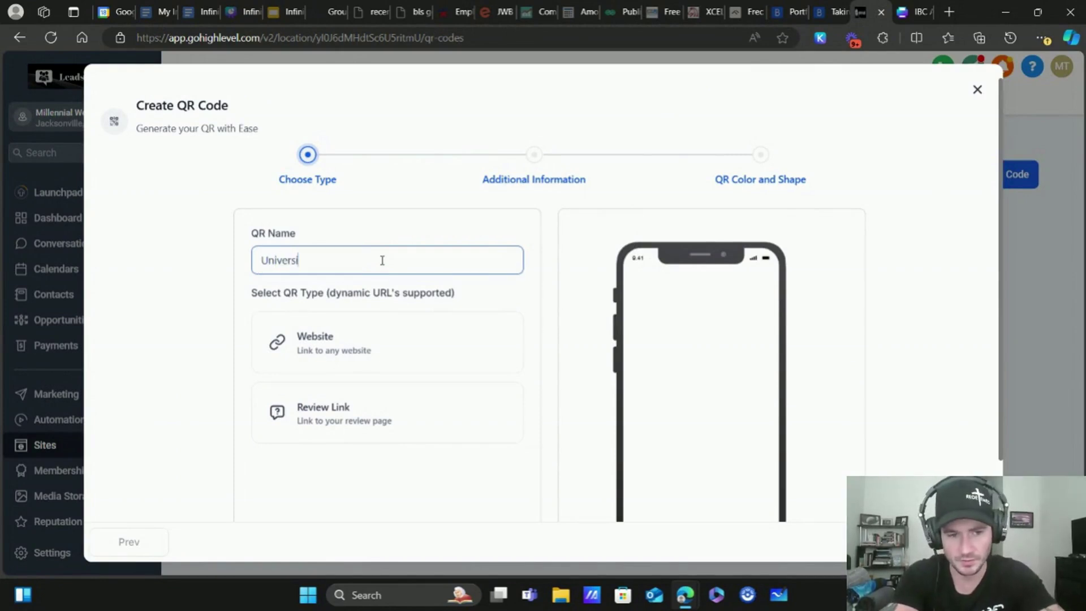
pyautogui.write('ty Port')
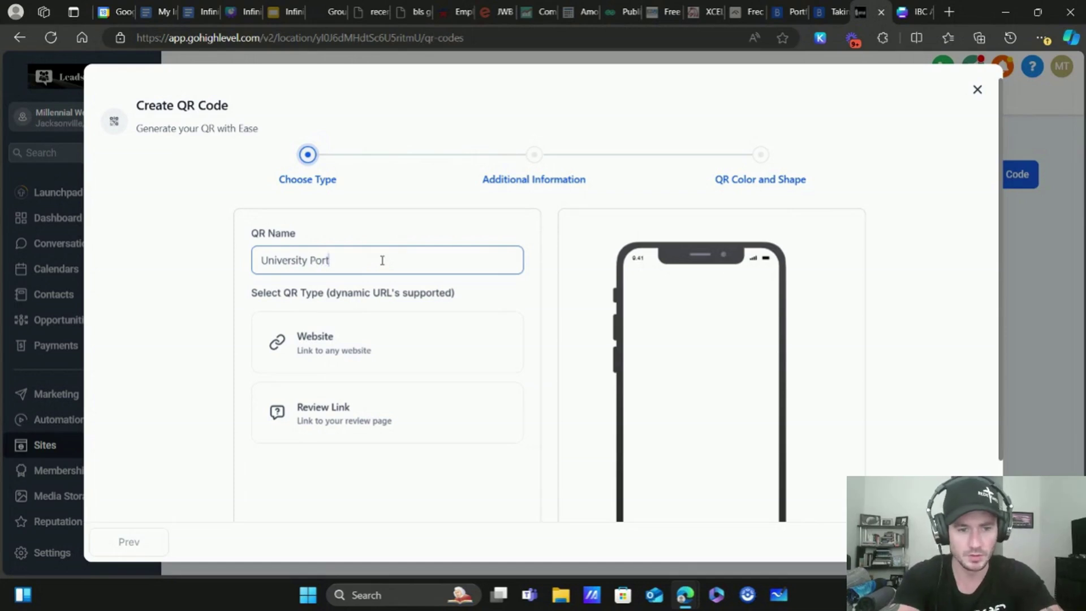
pyautogui.write('al')
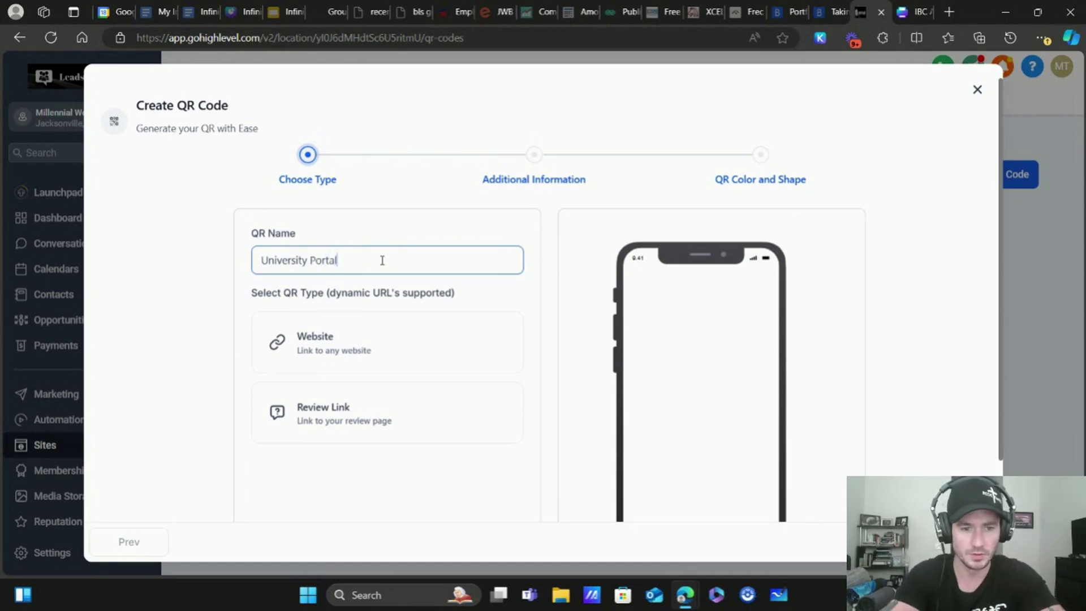
pyautogui.click(262, 260)
pyautogui.write('MWC')
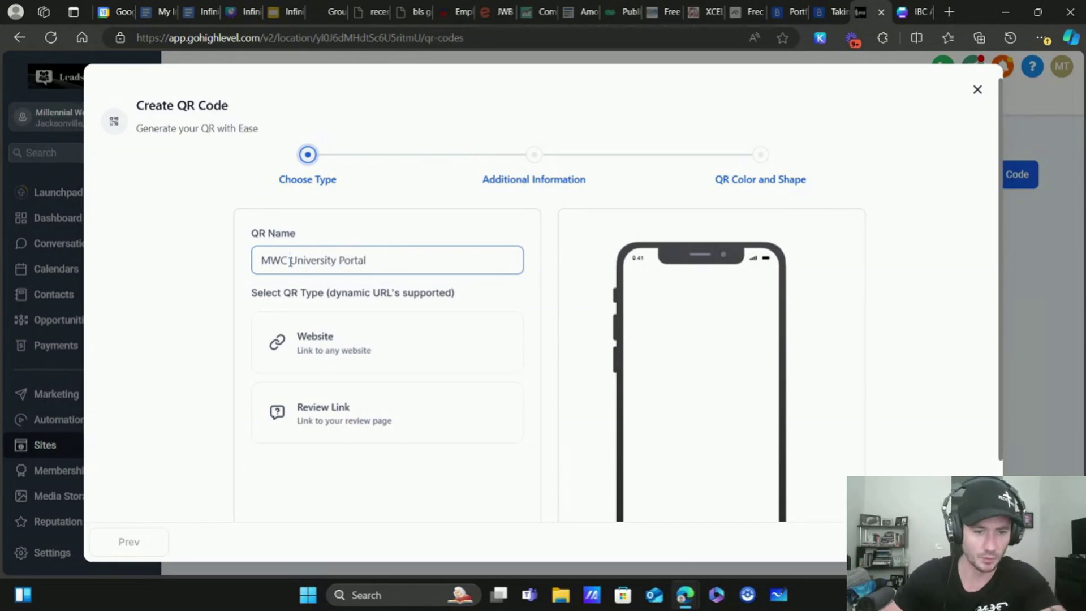
pyautogui.click(351, 339)
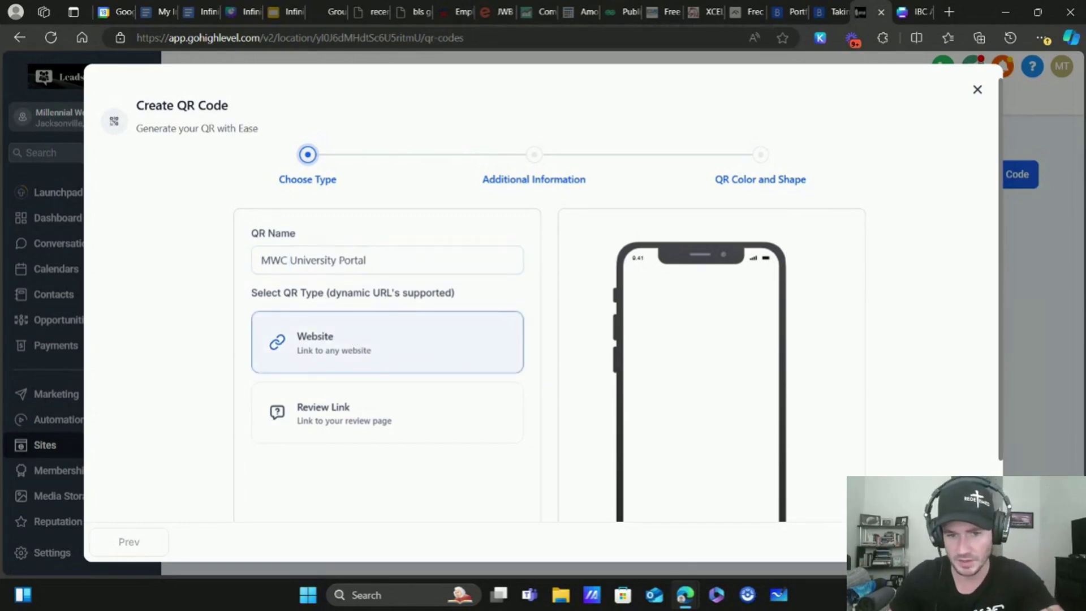
pyautogui.tripleClick(366, 307)
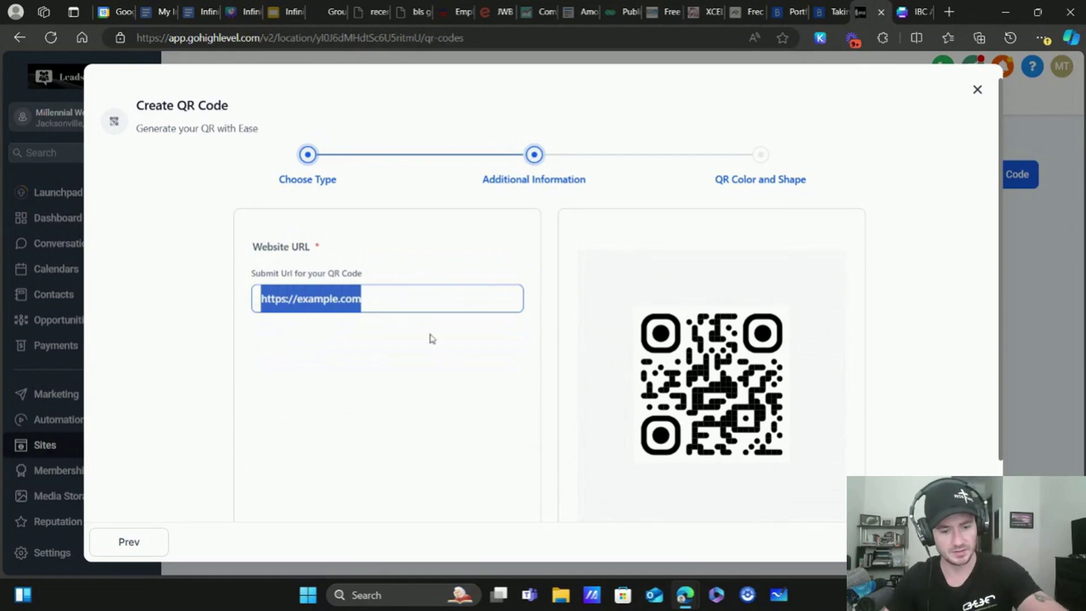
pyautogui.hotkey('ctrl', 'v')
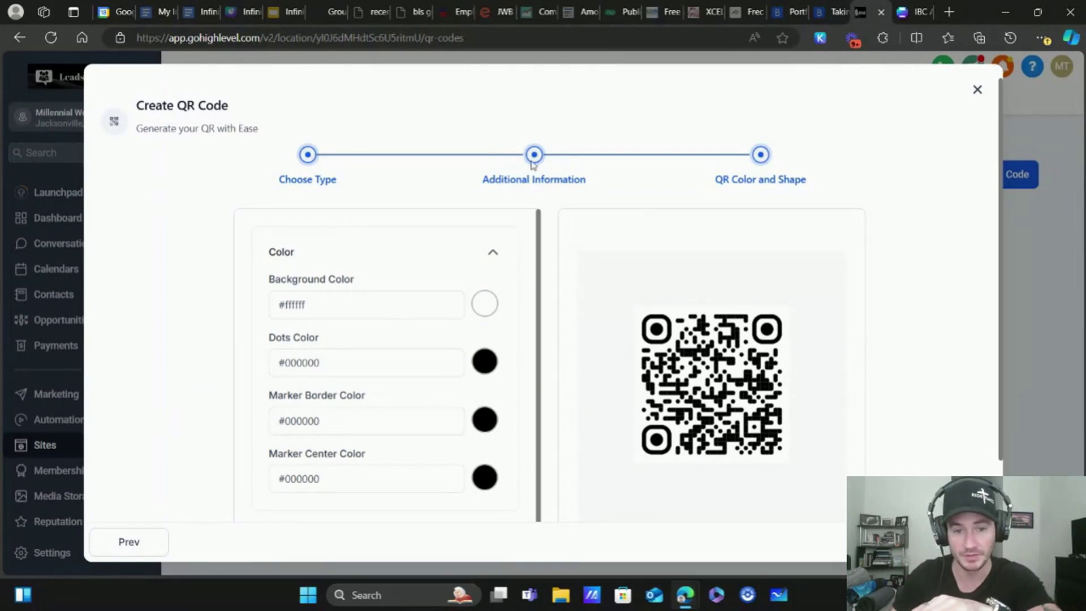
# Step: Recheck the QR code's website URL, including its community subdomain, and return to the colour and shape settings
pyautogui.click(122, 535)
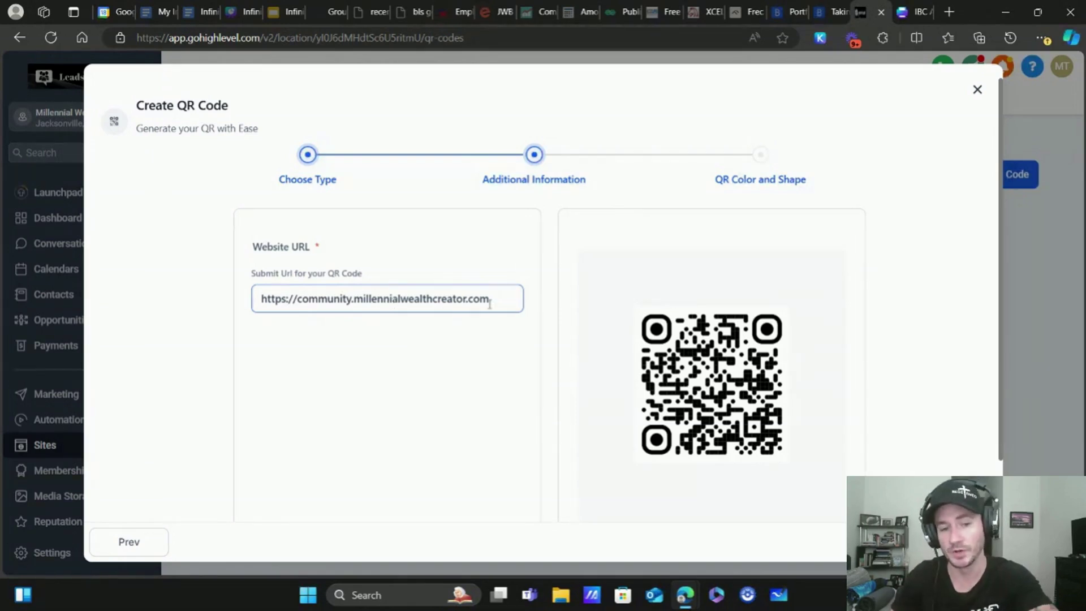
pyautogui.moveTo(489, 304)
pyautogui.mouseDown()
pyautogui.moveTo(255, 298)
pyautogui.moveTo(493, 300)
pyautogui.mouseUp()
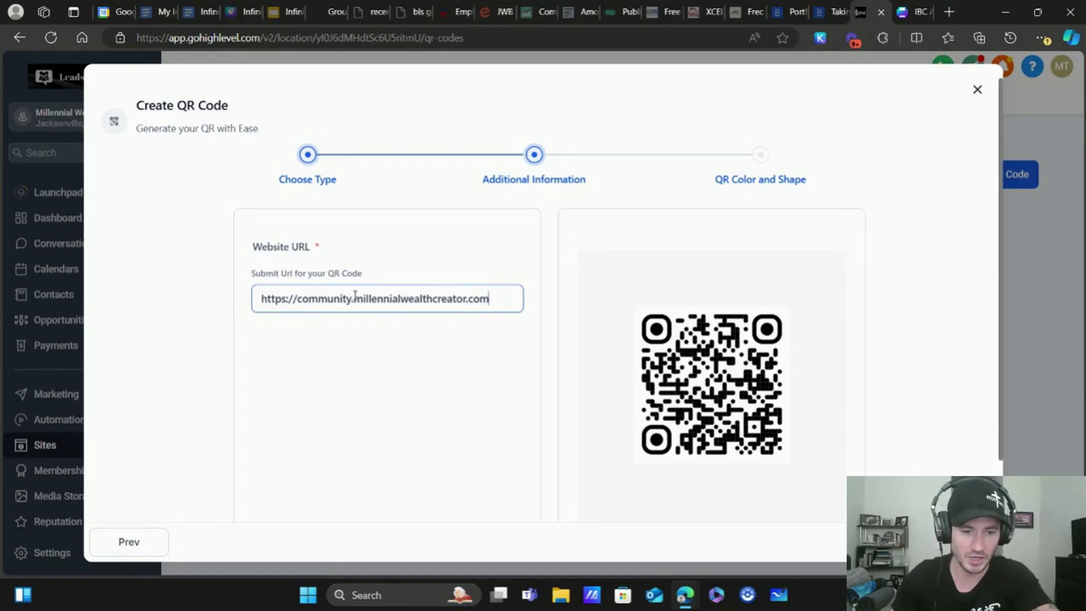
pyautogui.moveTo(351, 298); pyautogui.dragTo(298, 299)
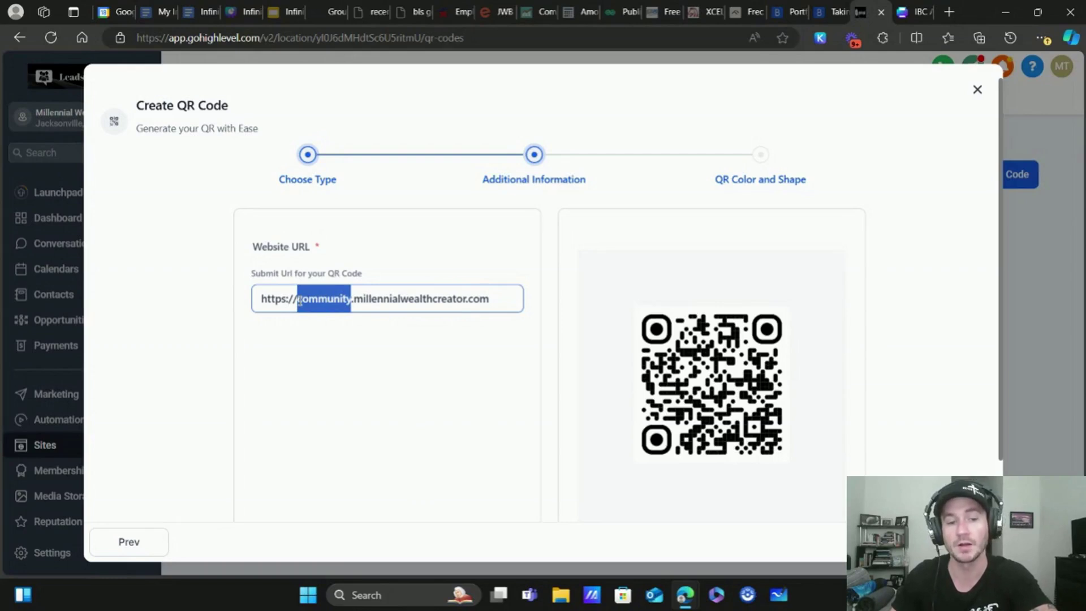
pyautogui.click(491, 299)
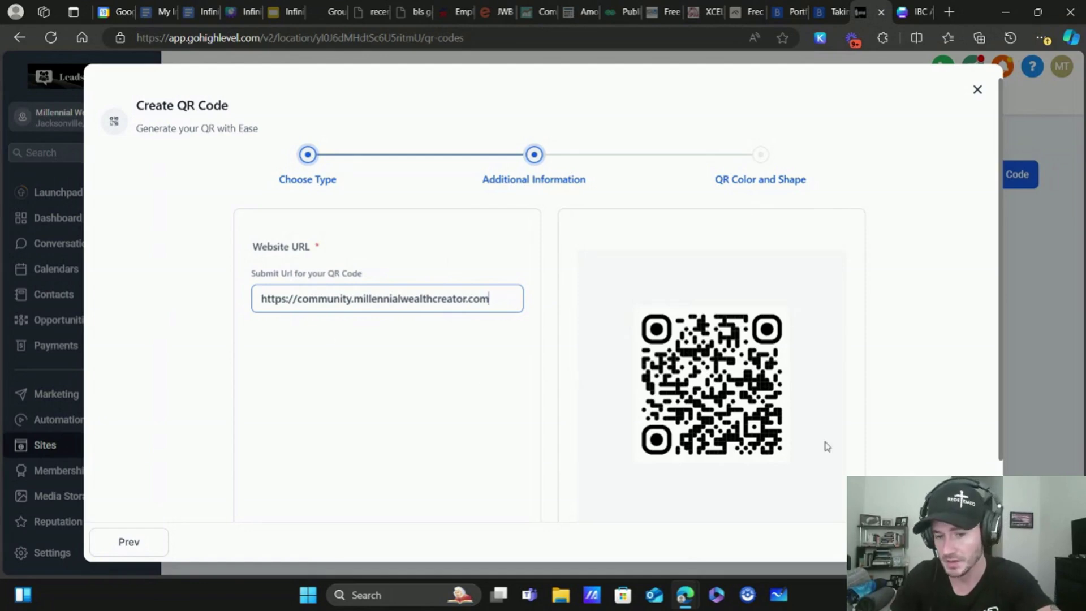
pyautogui.press('Return')
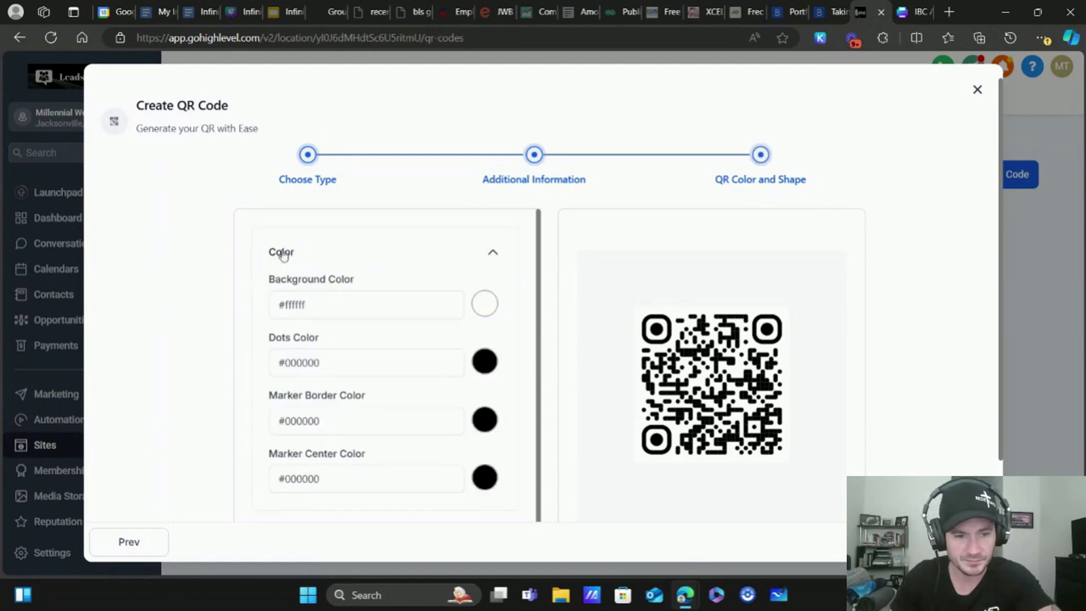
# Step: Add a logo image from the media library to the QR code and save the code
pyautogui.scroll(-2, 477, 276)
pyautogui.scroll(-2, 515, 294)
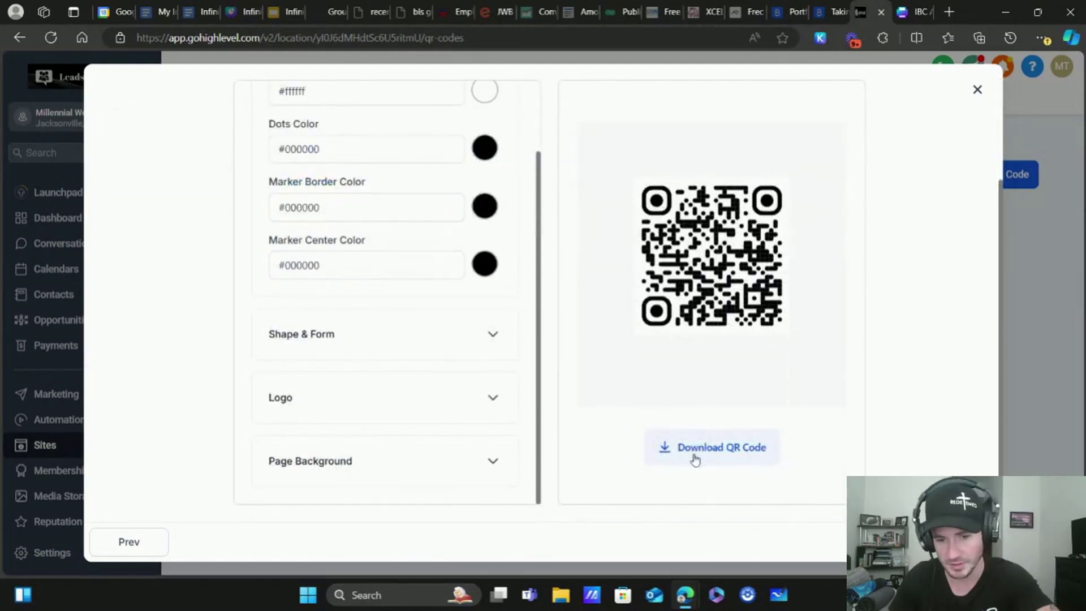
pyautogui.click(499, 399)
pyautogui.scroll(-4, 274, 266)
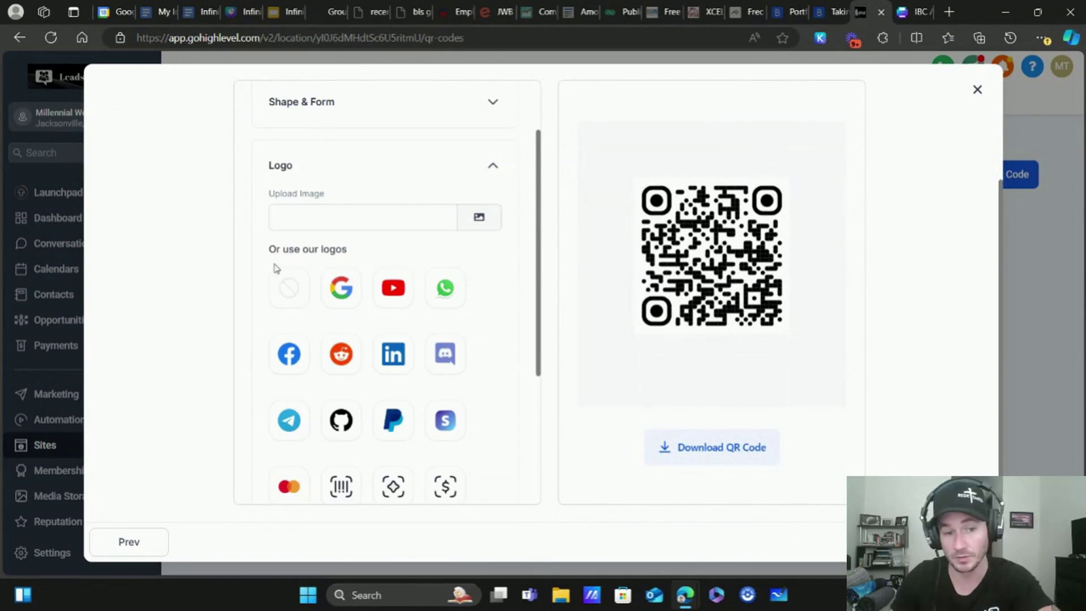
pyautogui.click(479, 219)
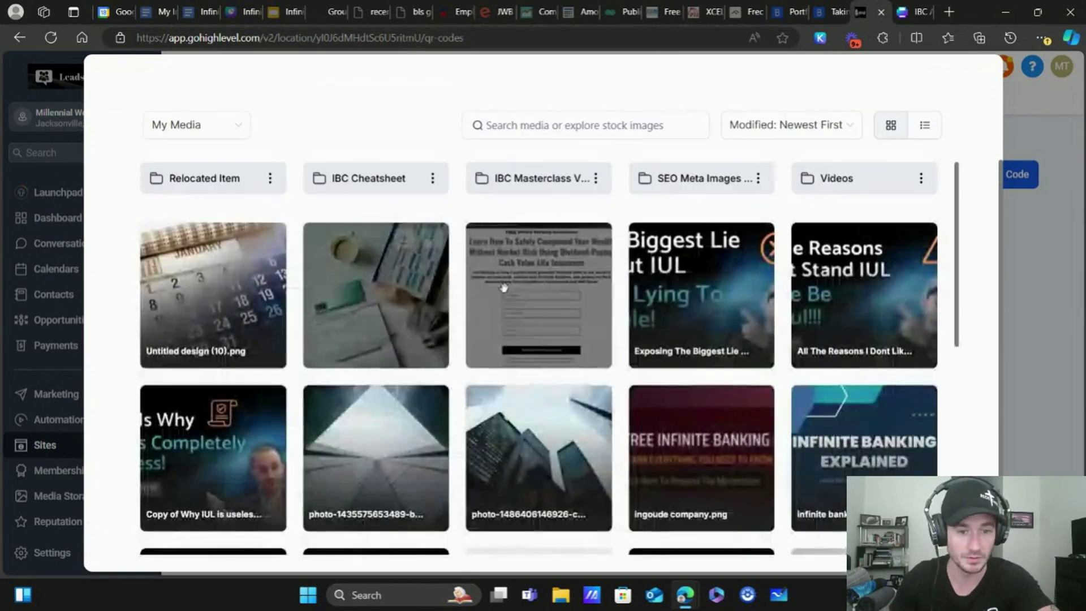
pyautogui.scroll(-10, 562, 435)
pyautogui.click(539, 362)
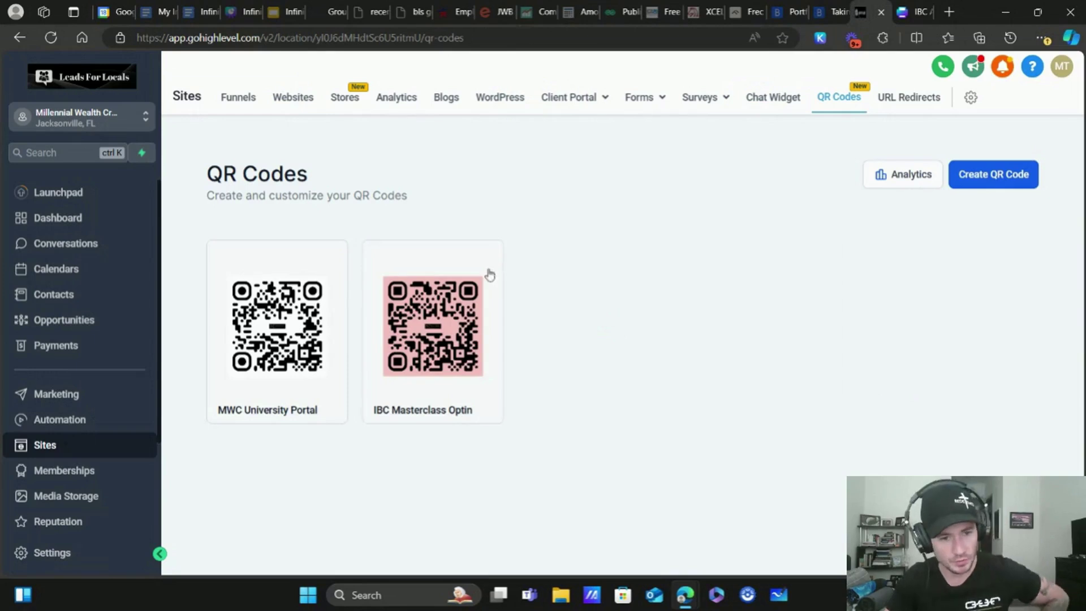
# Step: Download the MWC University Portal QR code and switch to the IBC Application Postcard Design in Canva
pyautogui.click(329, 258)
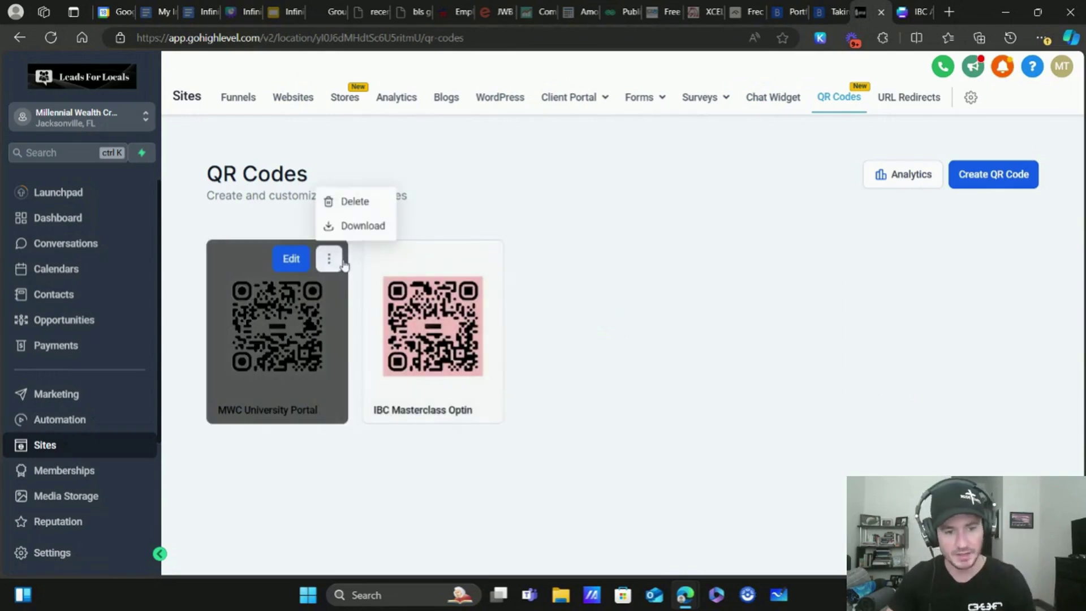
pyautogui.click(361, 227)
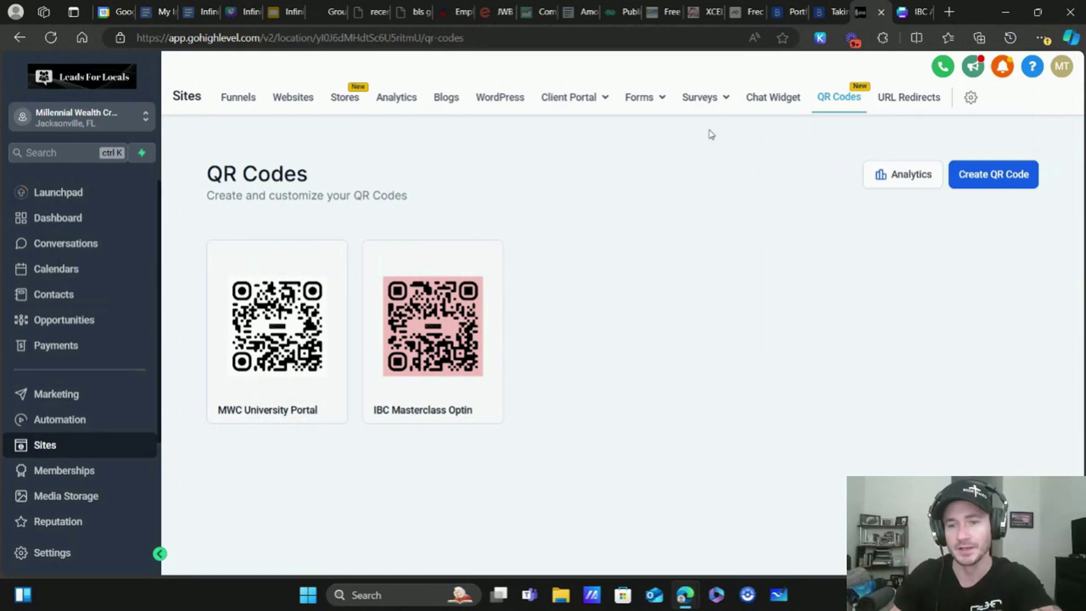
pyautogui.click(913, 8)
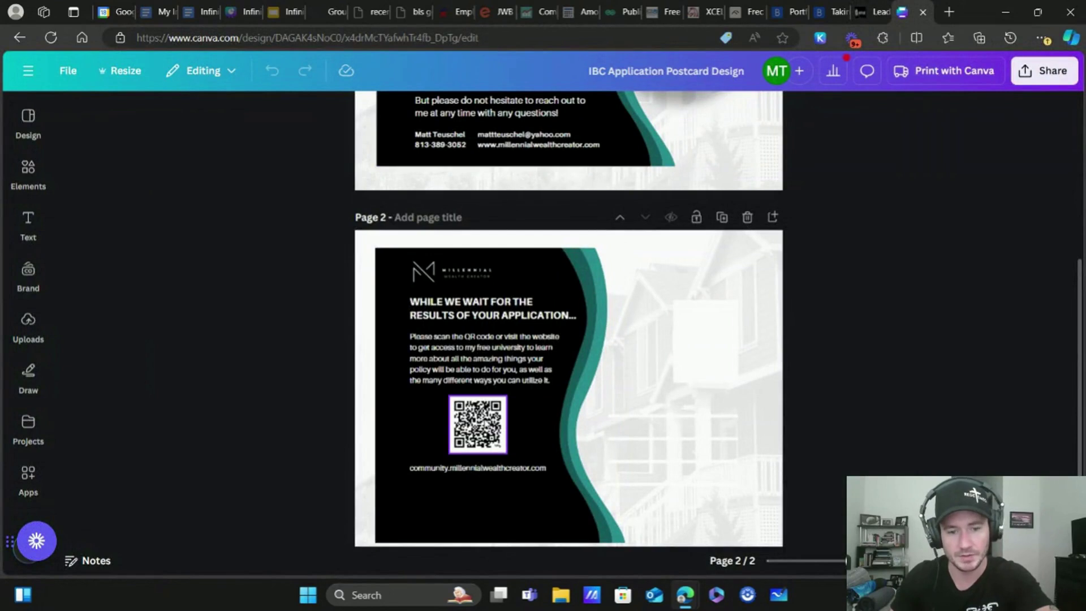
# Step: Upload the downloaded QR code image and add it to page 2 of the postcard in place of the old code
pyautogui.click(500, 421)
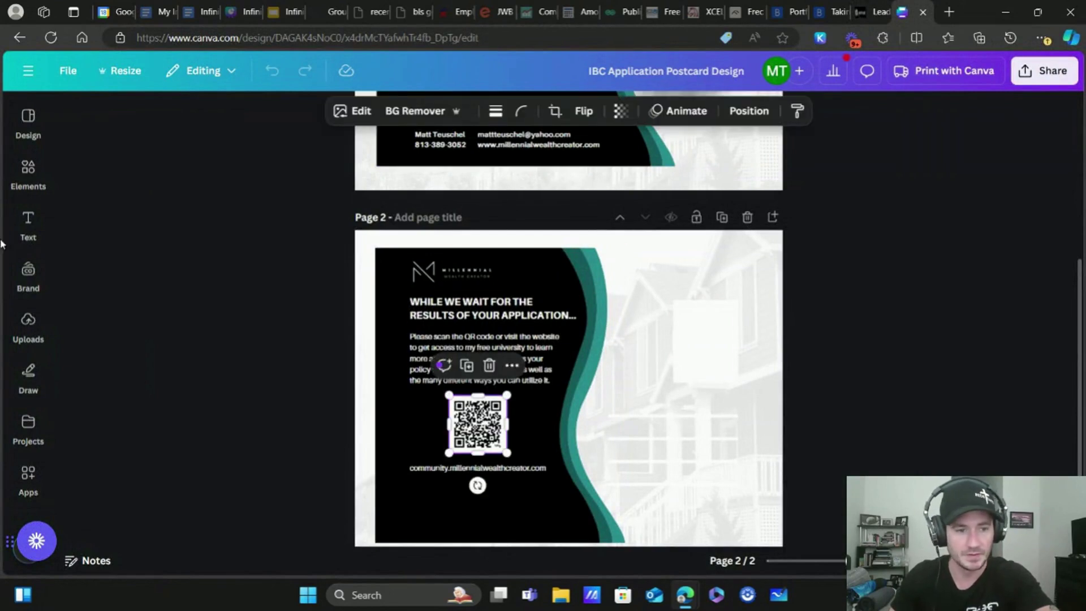
pyautogui.click(17, 231)
pyautogui.click(34, 127)
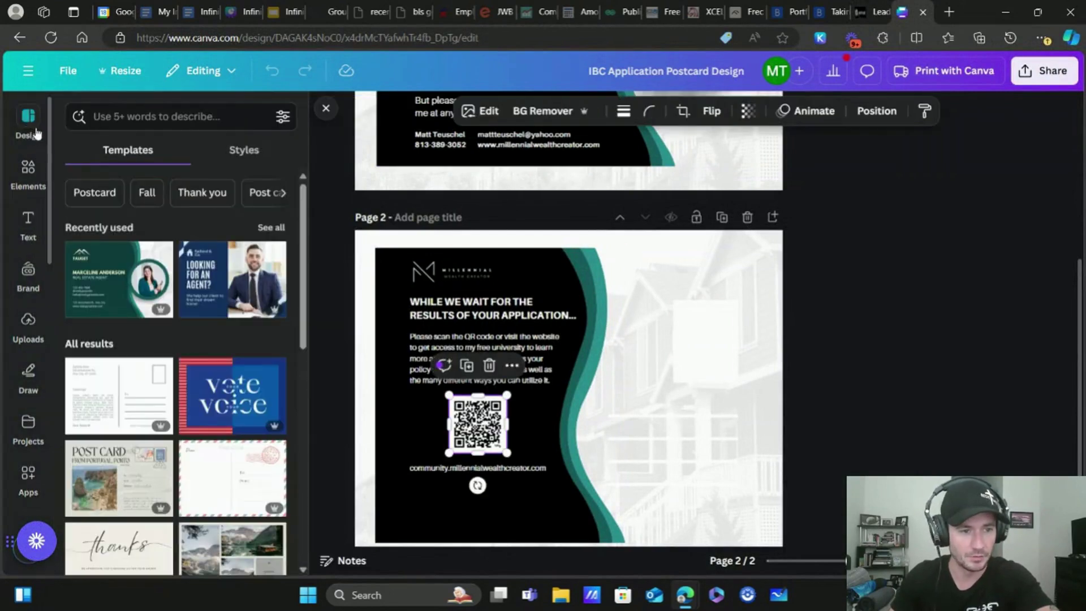
pyautogui.click(31, 322)
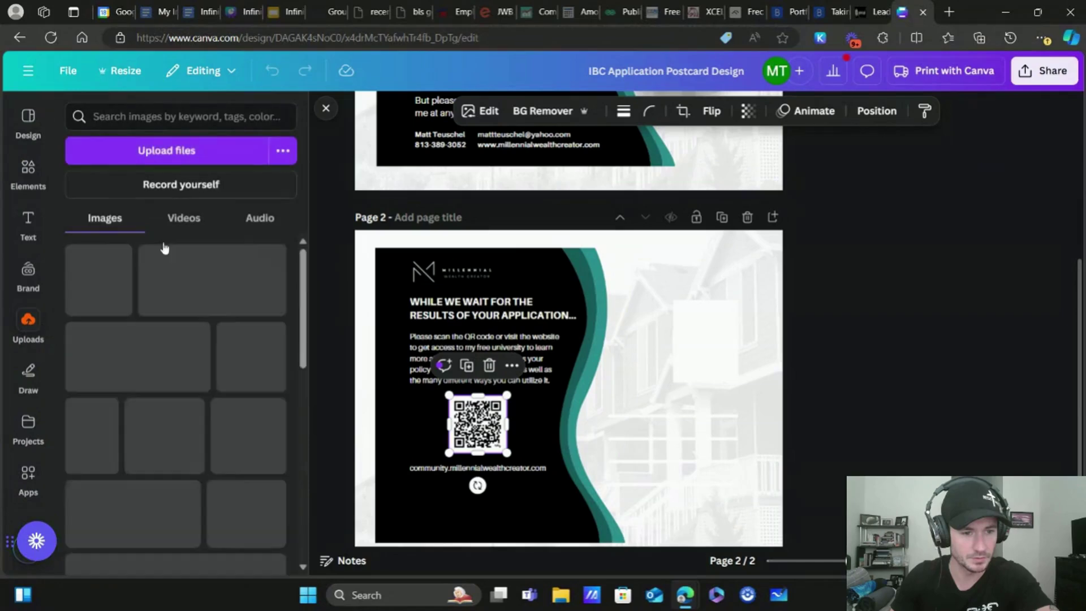
pyautogui.click(195, 148)
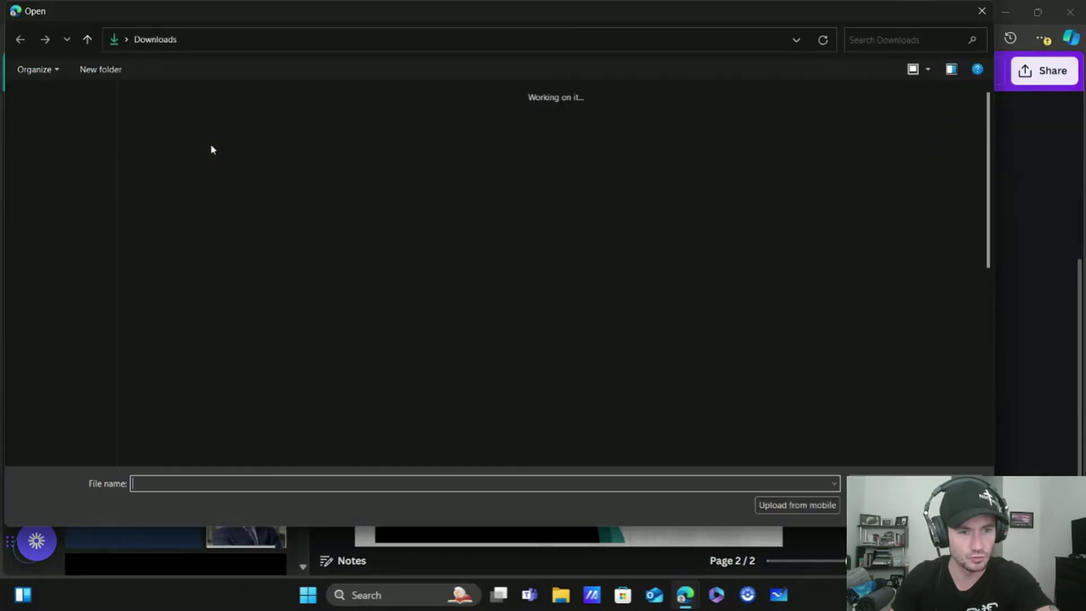
pyautogui.doubleClick(158, 136)
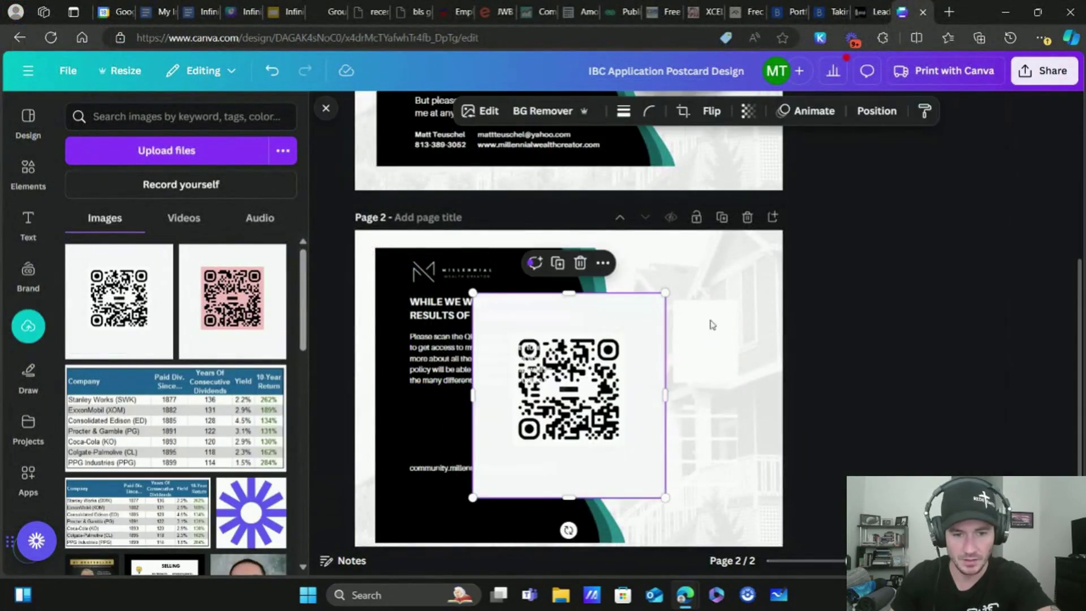
# Step: Remove the new QR code's background, shrink it and place it between the paragraph and the website address on page 2
pyautogui.moveTo(643, 375); pyautogui.dragTo(716, 392)
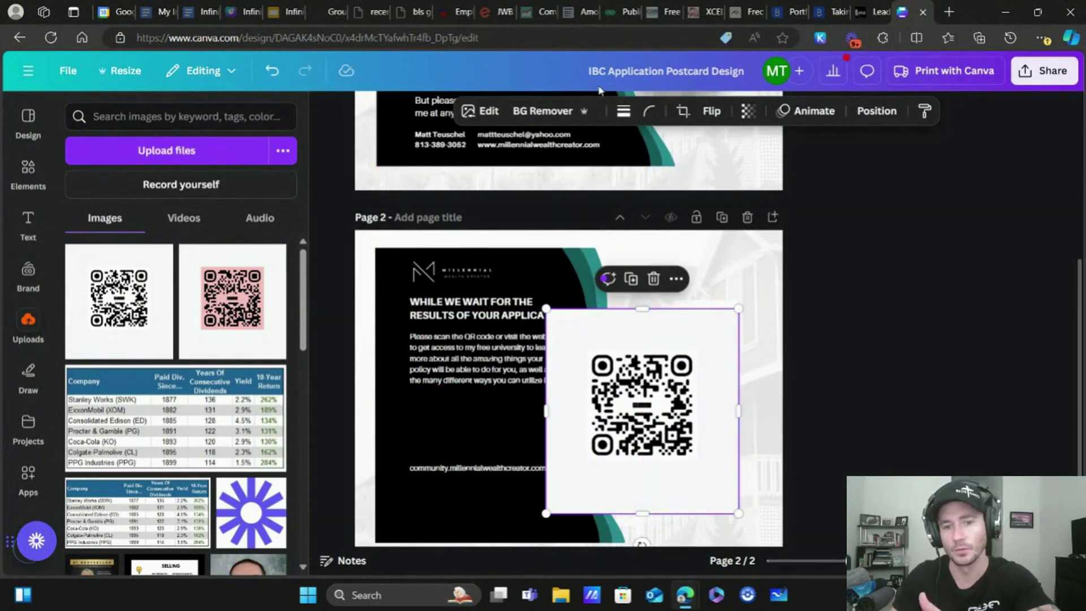
pyautogui.click(541, 111)
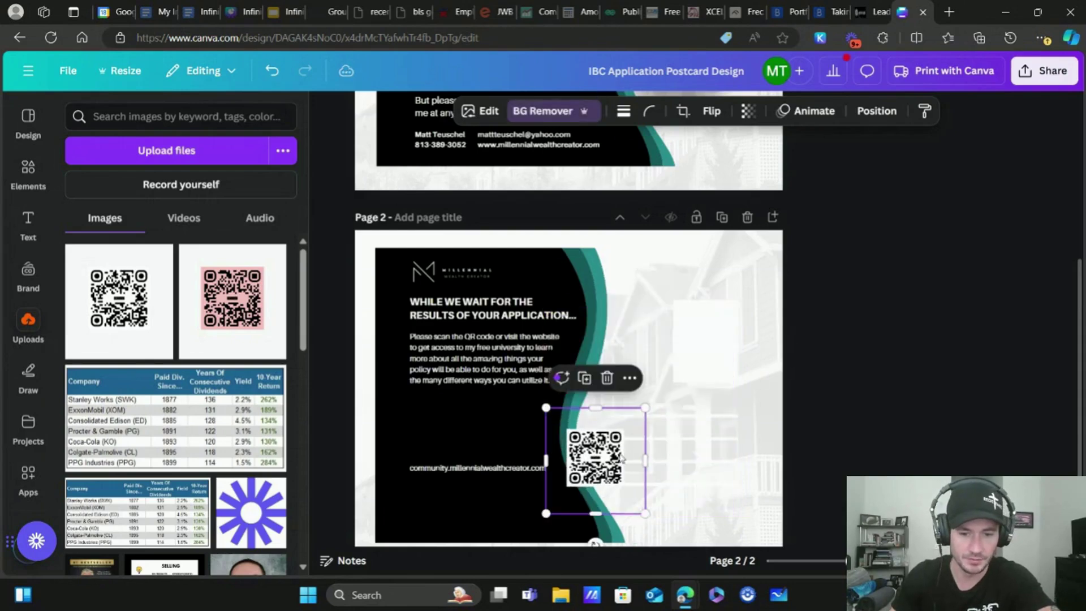
pyautogui.moveTo(621, 459); pyautogui.dragTo(484, 433)
pyautogui.click(915, 252)
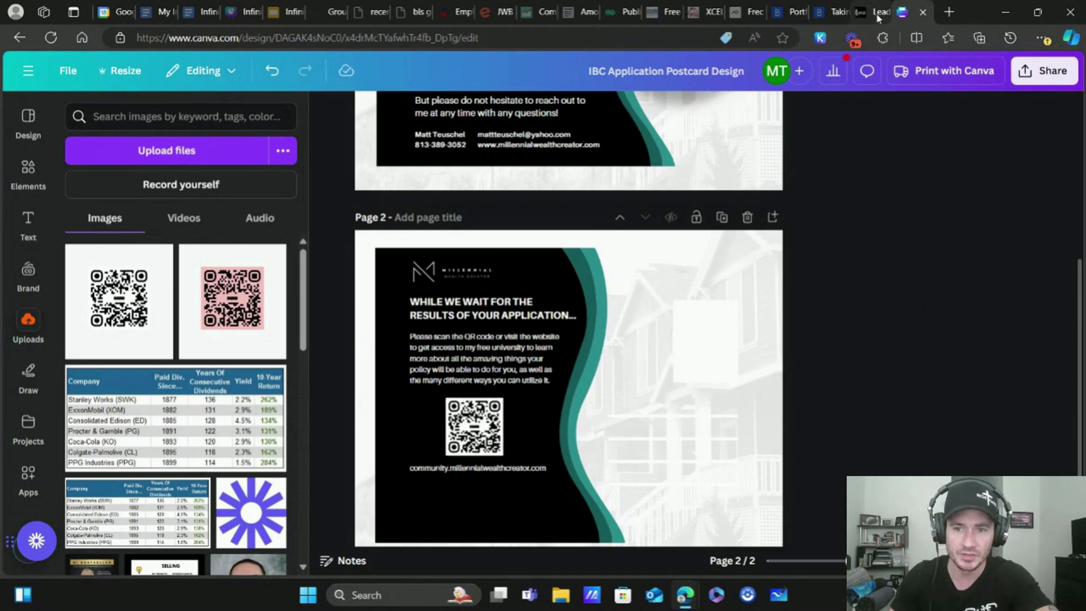
# Step: Return to the Canva home page and create a blank Instagram Post design by searching the design types for "insta"
pyautogui.click(22, 73)
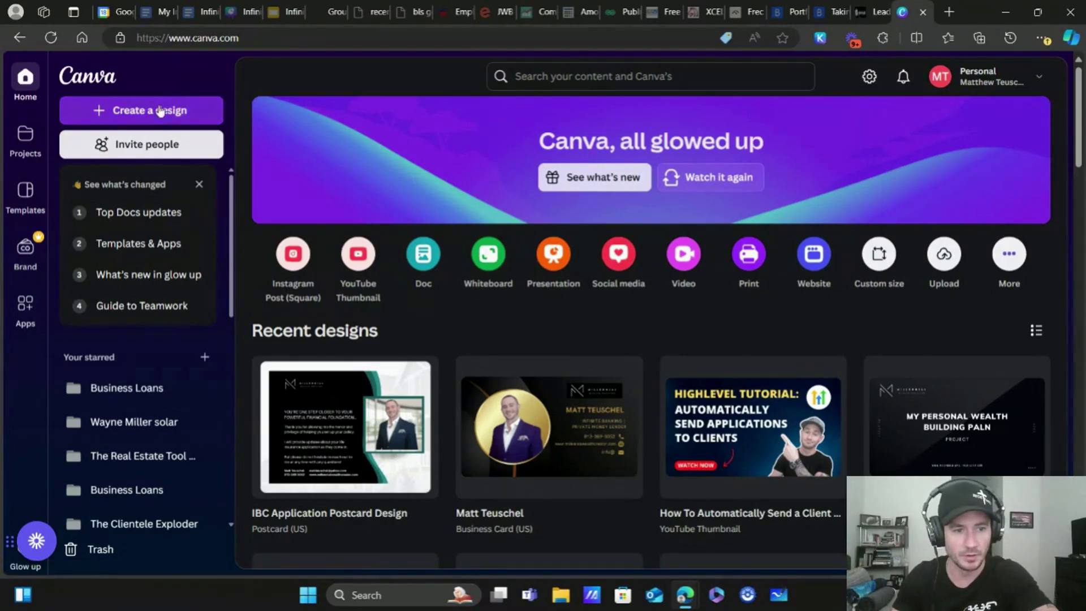
pyautogui.click(115, 120)
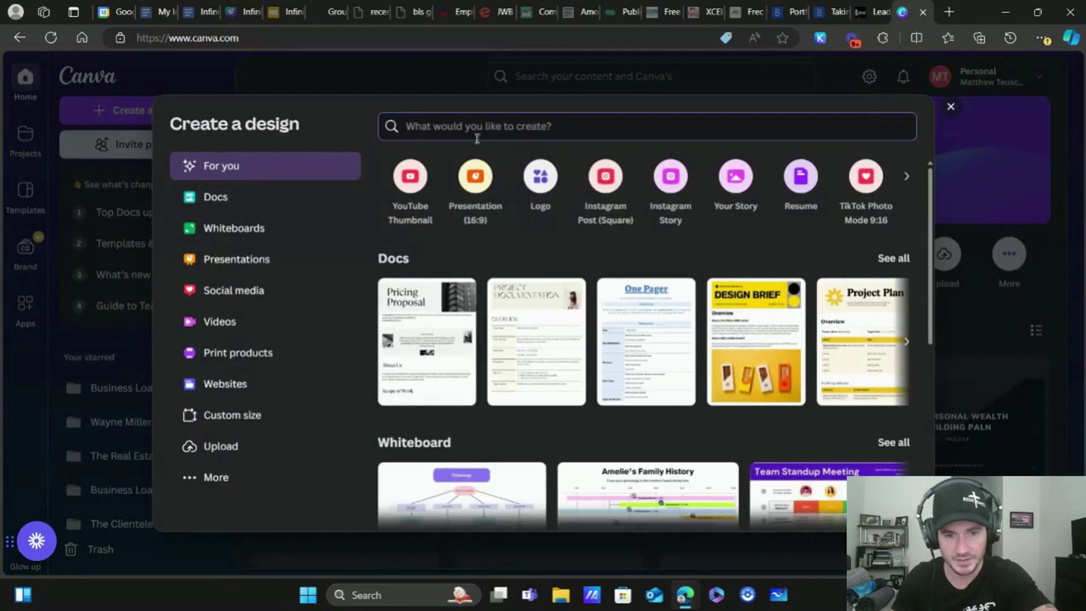
pyautogui.write('face')
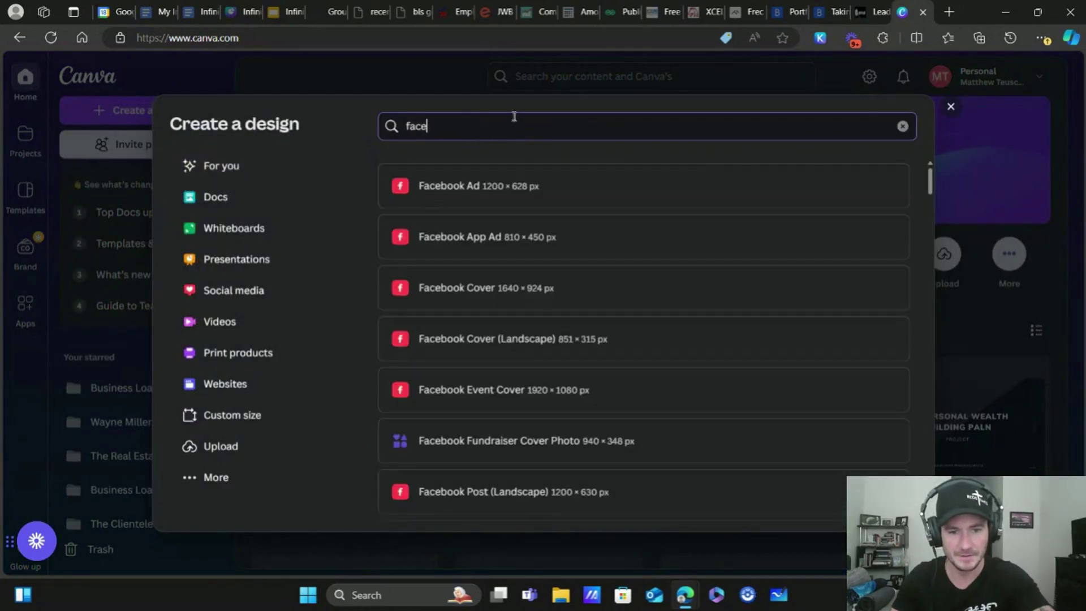
pyautogui.tripleClick(508, 117)
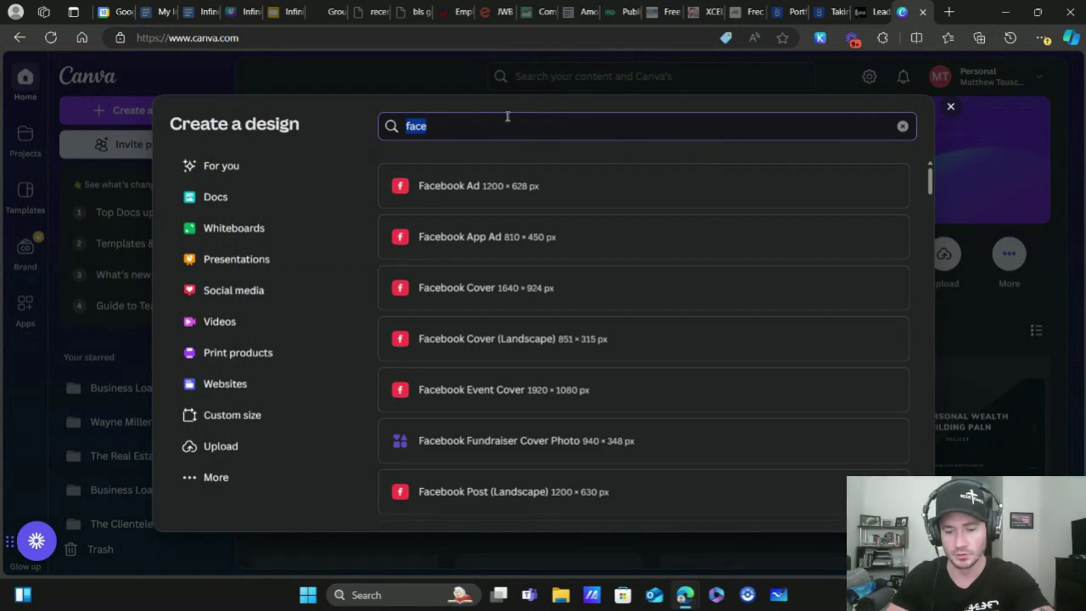
pyautogui.press('BackSpace')
pyautogui.write('insta')
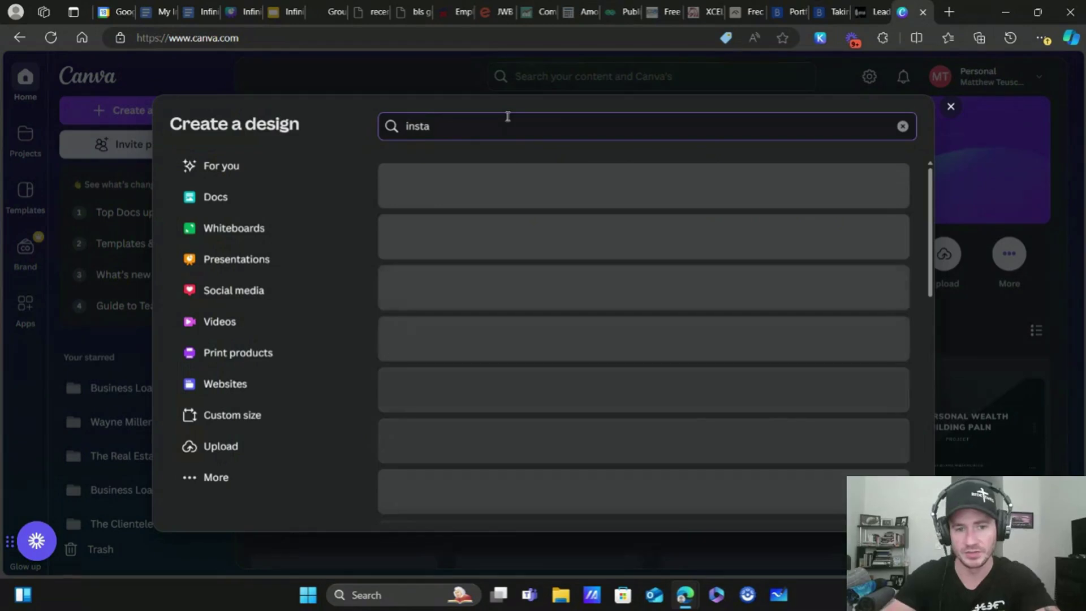
pyautogui.click(527, 237)
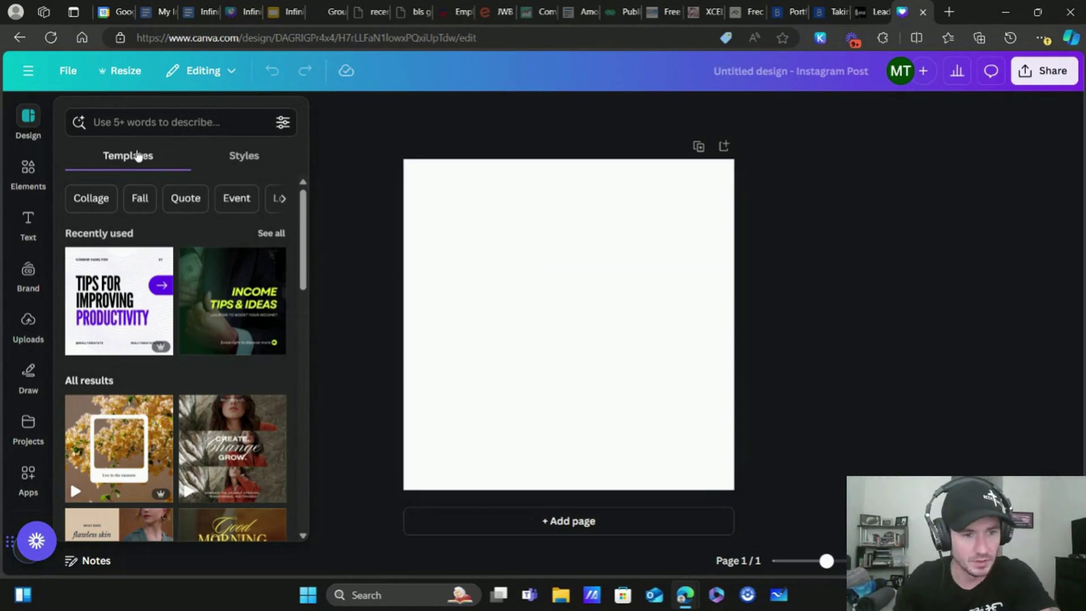
# Step: Search the templates for "finance" and apply the Green and White Modern Financial Freedom Quotes Instagram Post template
pyautogui.scroll(-15, 173, 249)
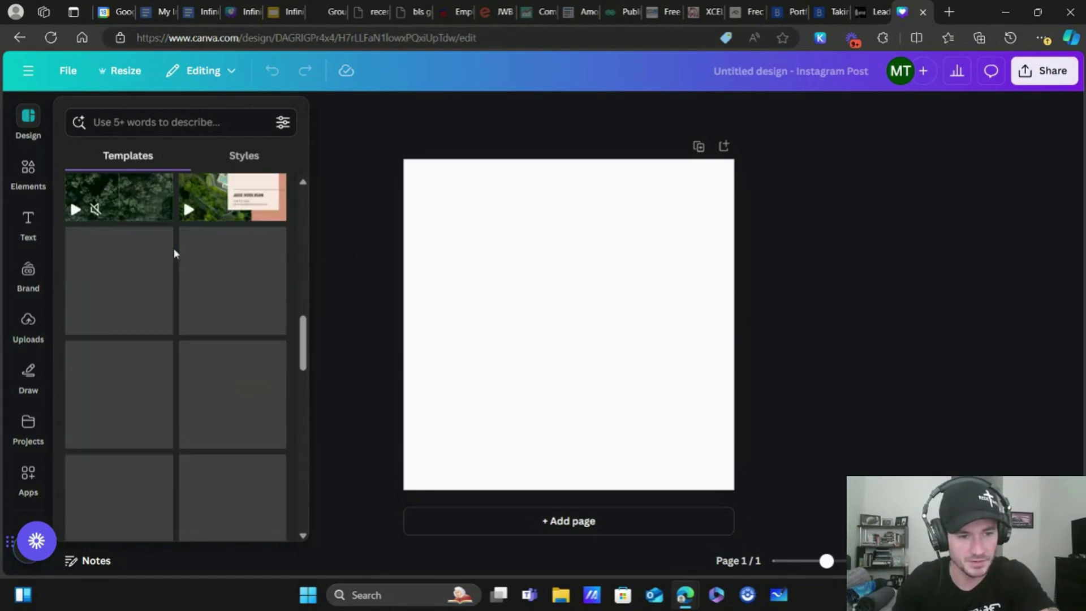
pyautogui.click(169, 121)
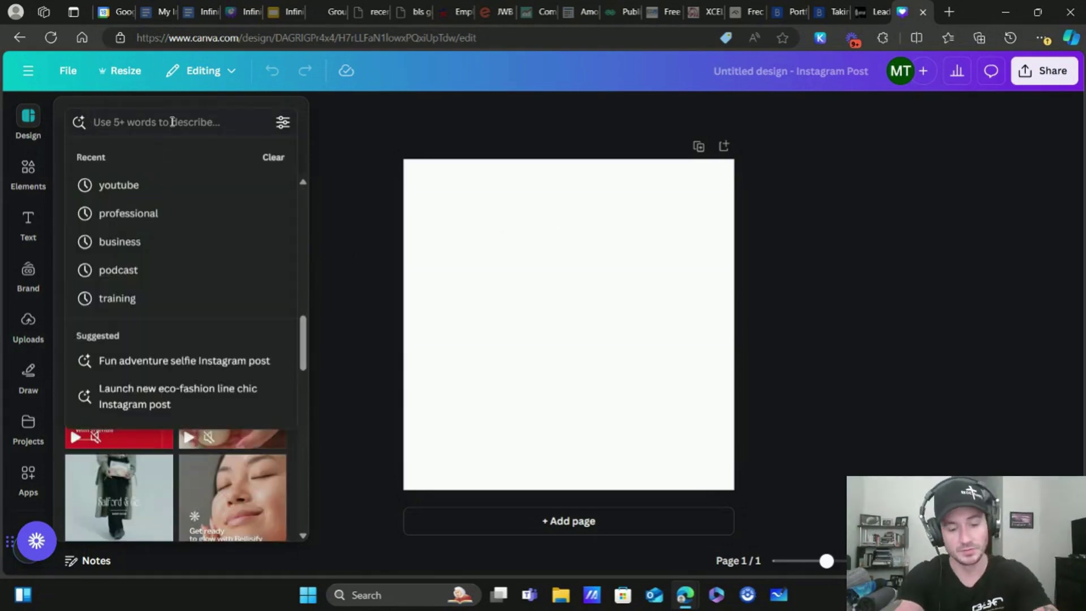
pyautogui.write('finance')
pyautogui.press('Return')
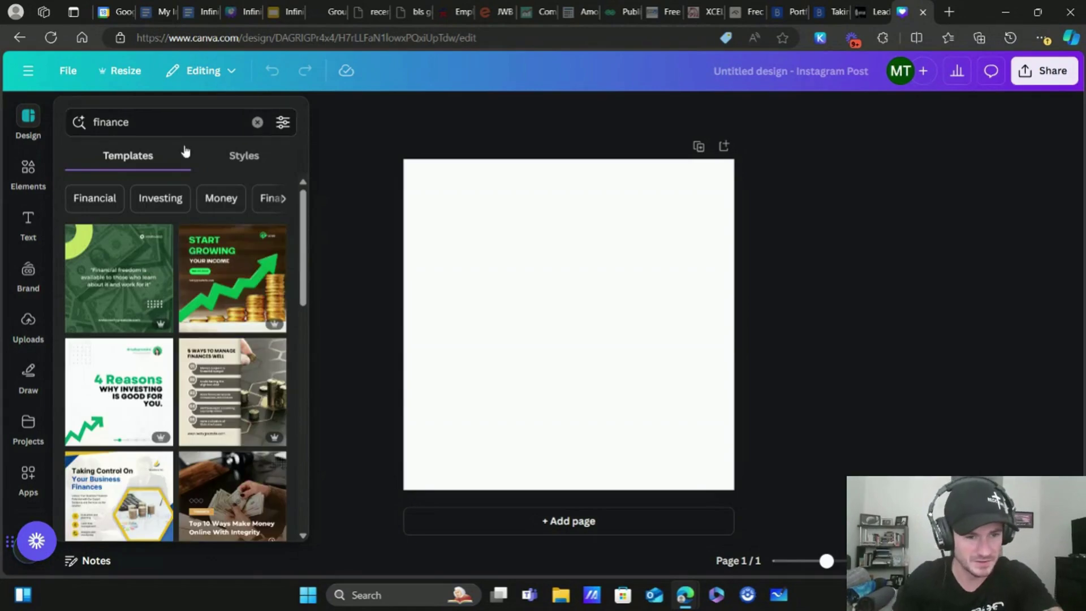
pyautogui.click(143, 264)
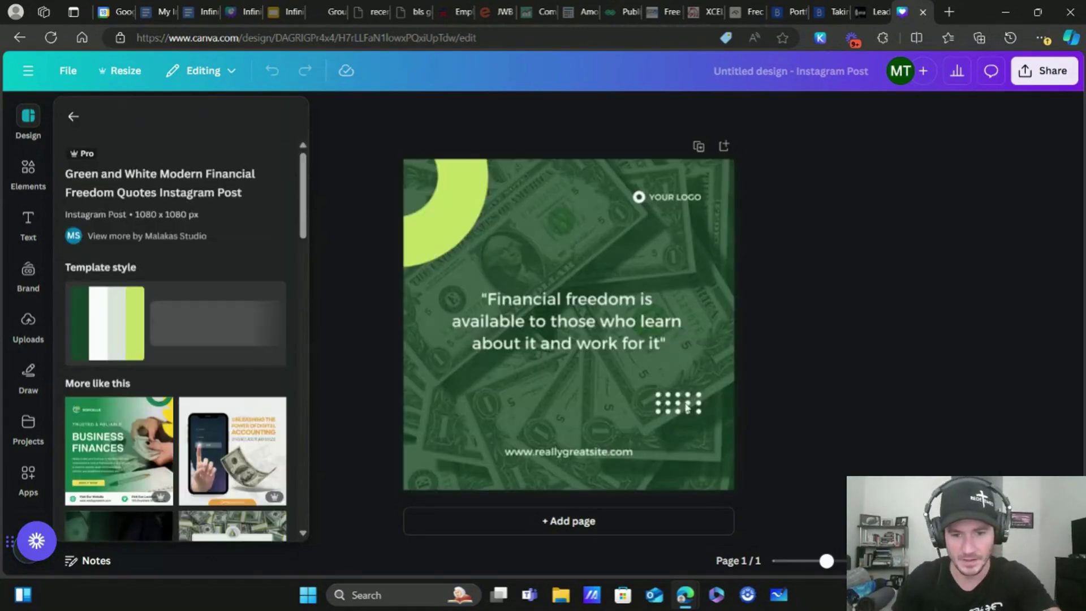
# Step: Delete the grid of white dots above the website address from the post
pyautogui.click(686, 406)
pyautogui.click(679, 404)
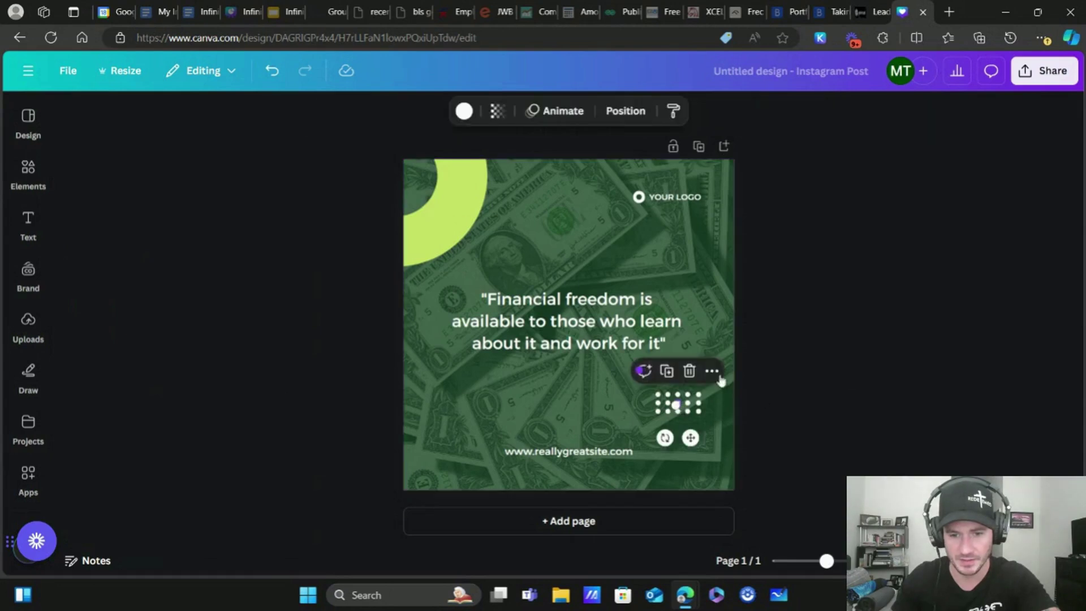
pyautogui.click(693, 405)
pyautogui.click(682, 402)
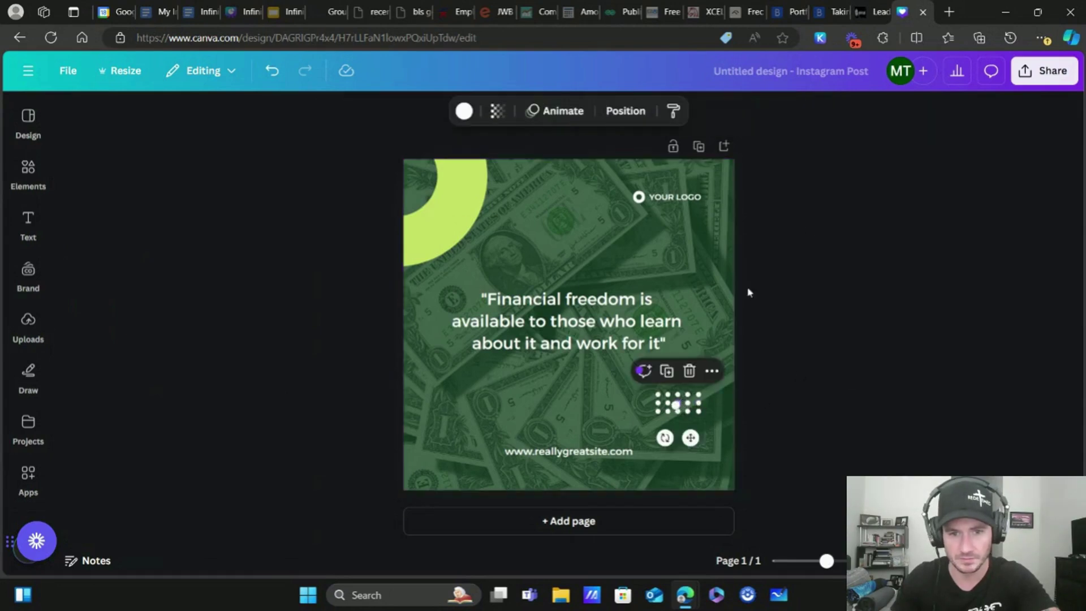
pyautogui.click(779, 358)
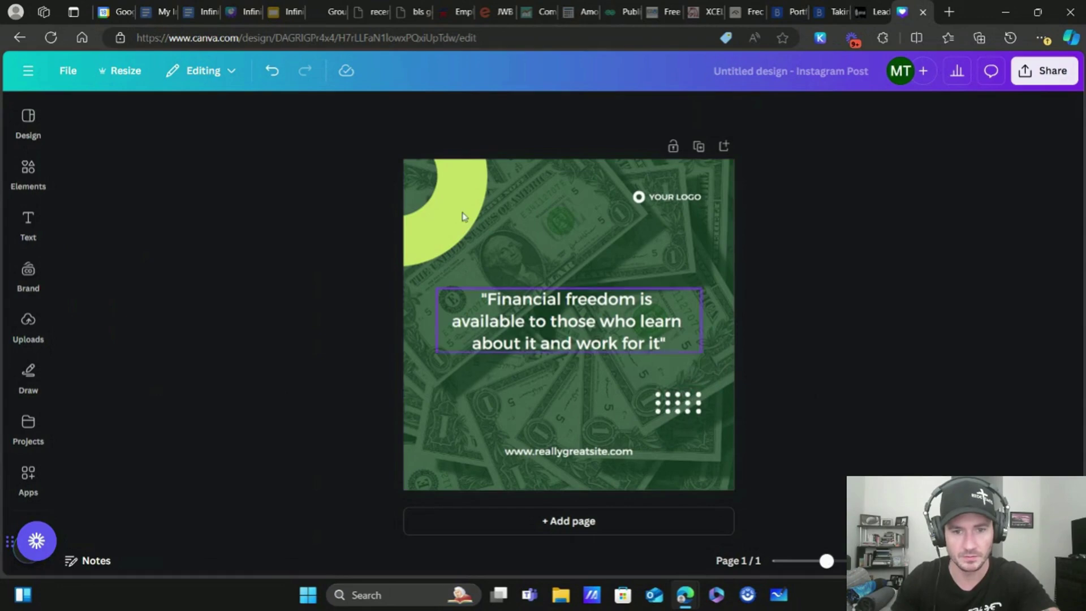
pyautogui.click(673, 402)
pyautogui.click(676, 403)
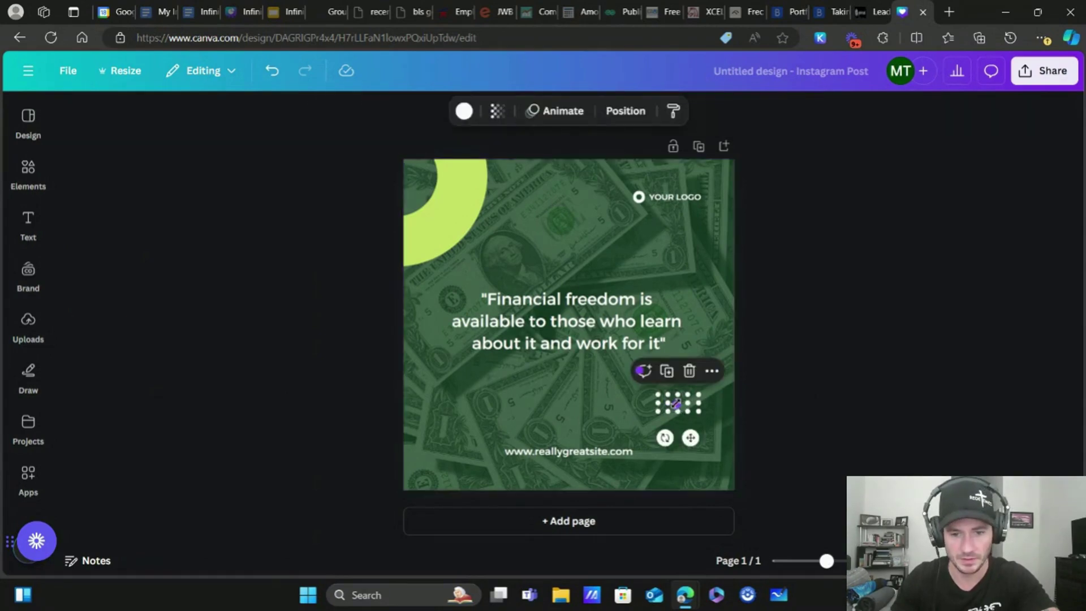
pyautogui.click(712, 370)
pyautogui.click(691, 375)
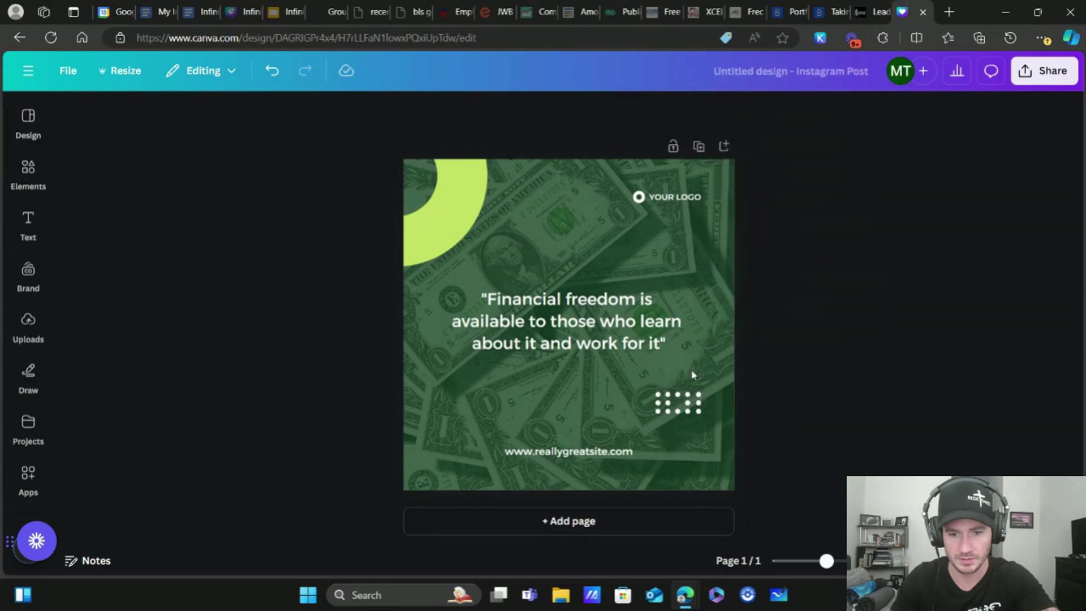
pyautogui.click(684, 407)
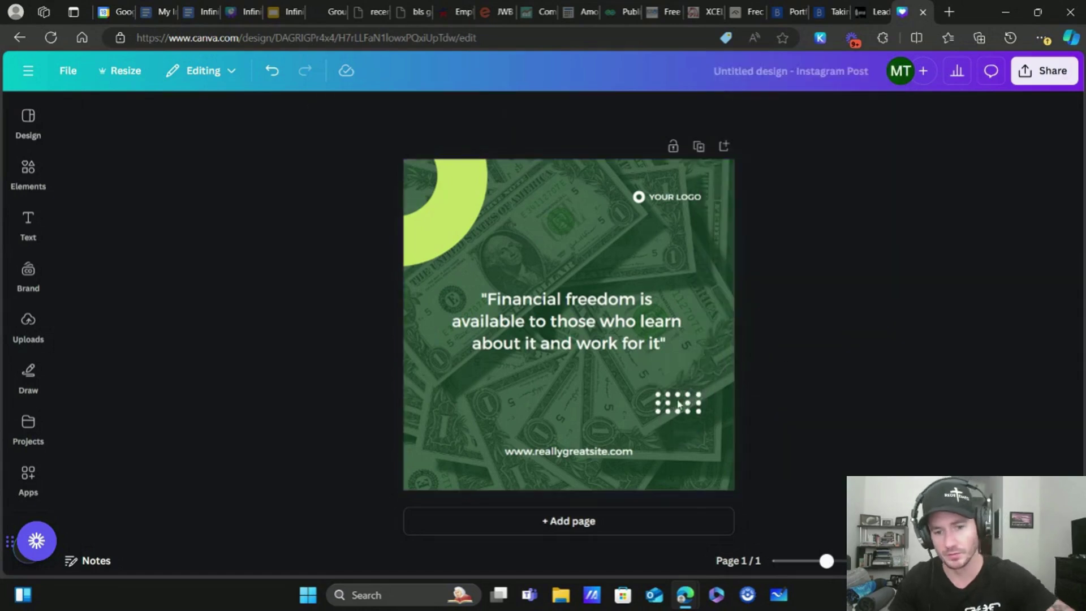
pyautogui.click(689, 402)
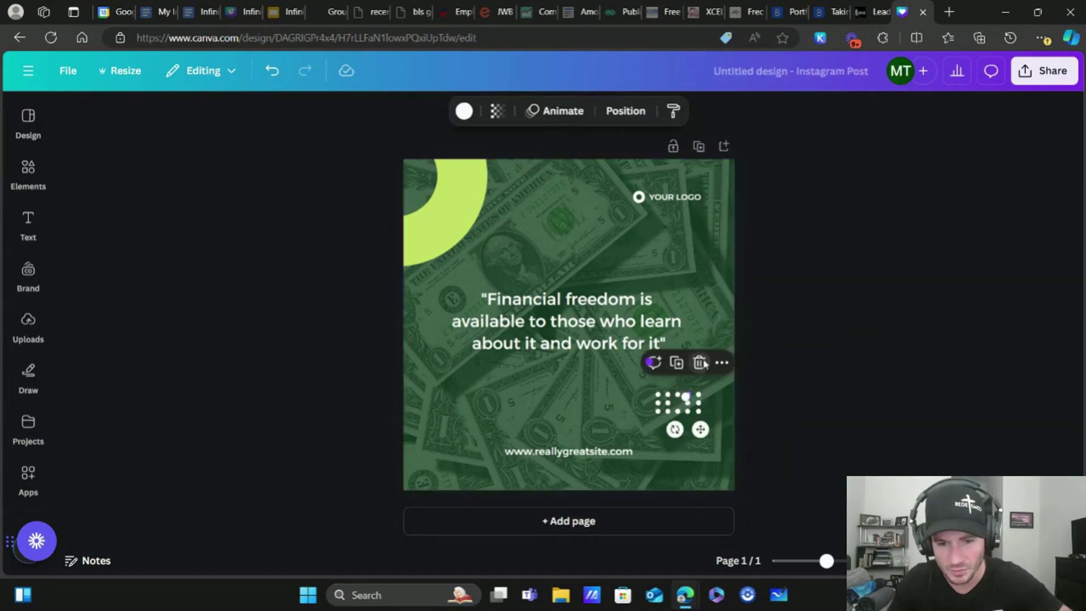
pyautogui.click(767, 371)
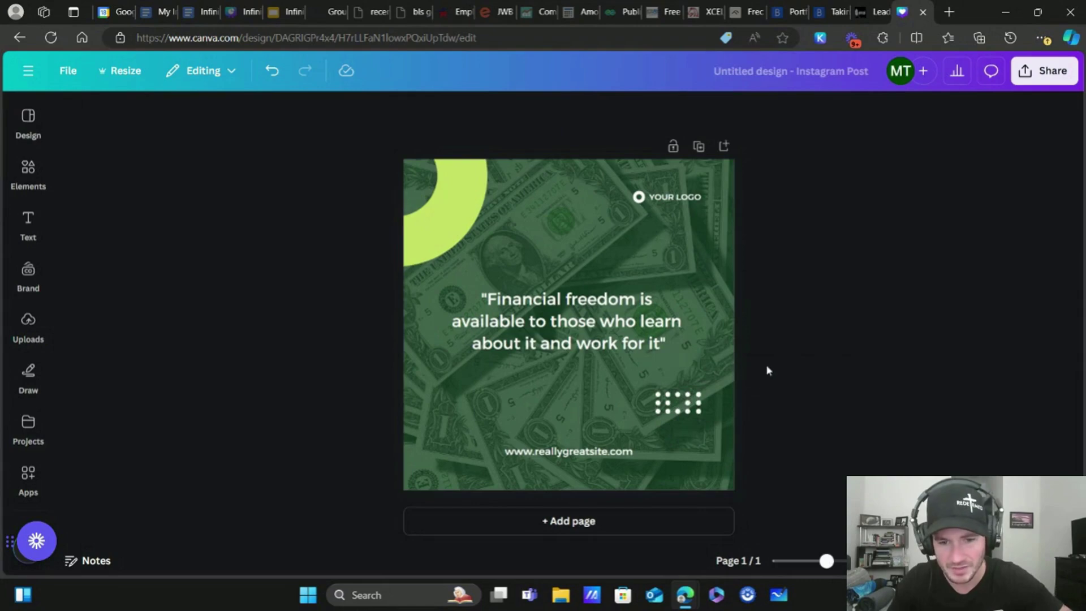
pyautogui.click(689, 403)
pyautogui.click(697, 365)
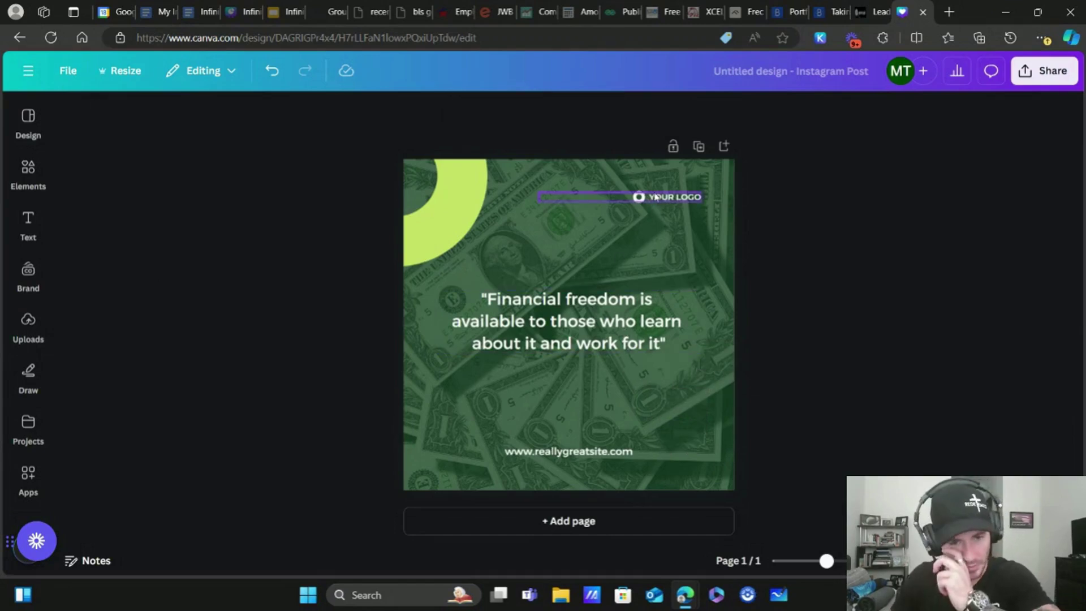
# Step: Replace the quote with "Infinite Banking is one of the most powerful ways to accelerate the wealth-building process in our lives."
pyautogui.tripleClick(588, 320)
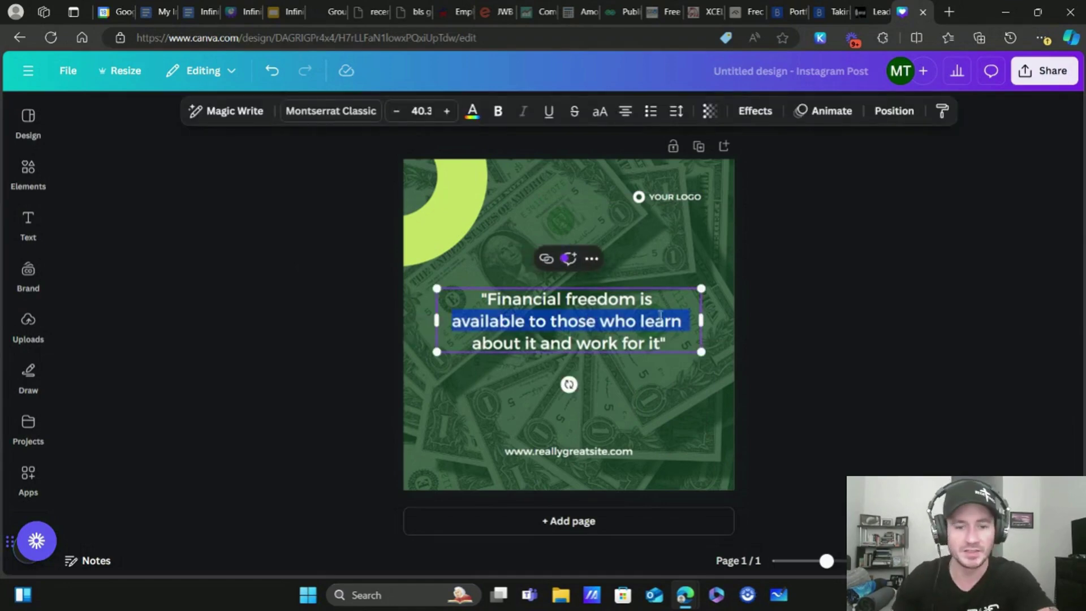
pyautogui.moveTo(667, 343); pyautogui.dragTo(485, 299)
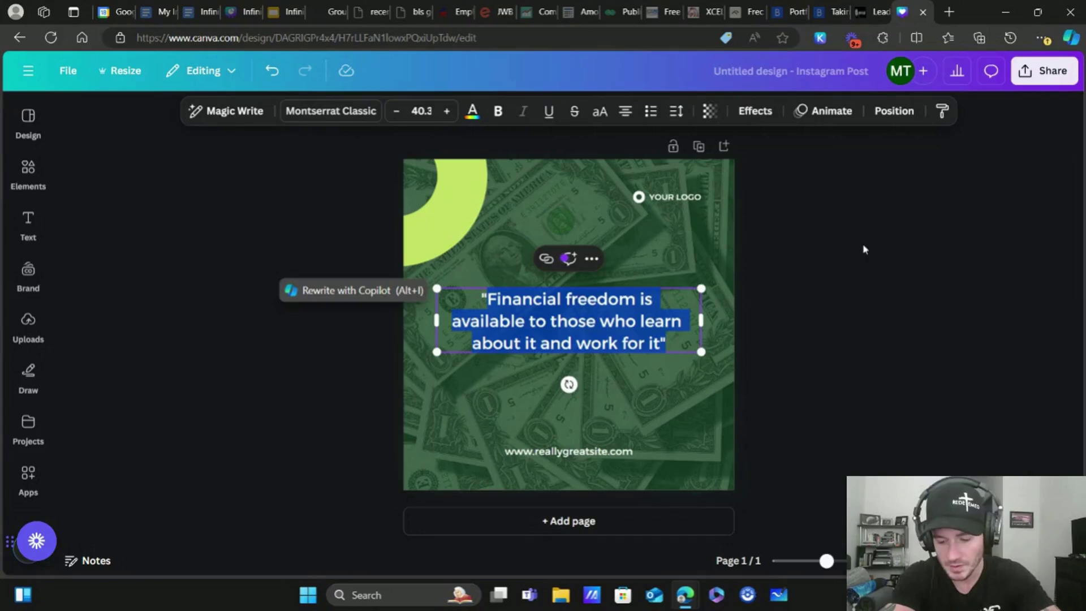
pyautogui.write('Infinite')
pyautogui.press('BackSpace')
pyautogui.press('BackSpace')
pyautogui.press('BackSpace')
pyautogui.press('BackSpace')
pyautogui.press('BackSpace')
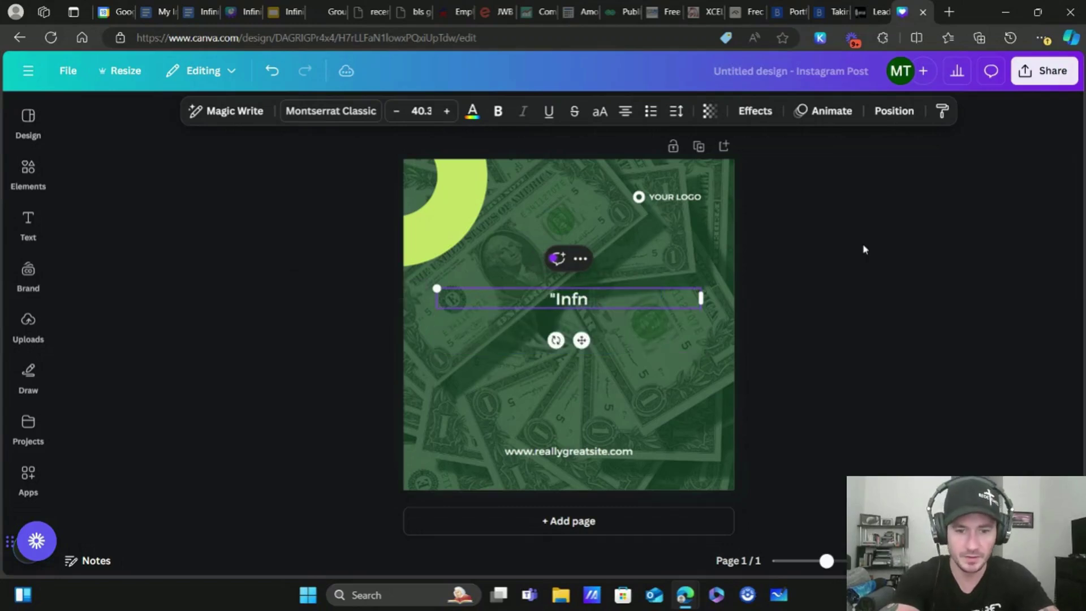
pyautogui.write('inint')
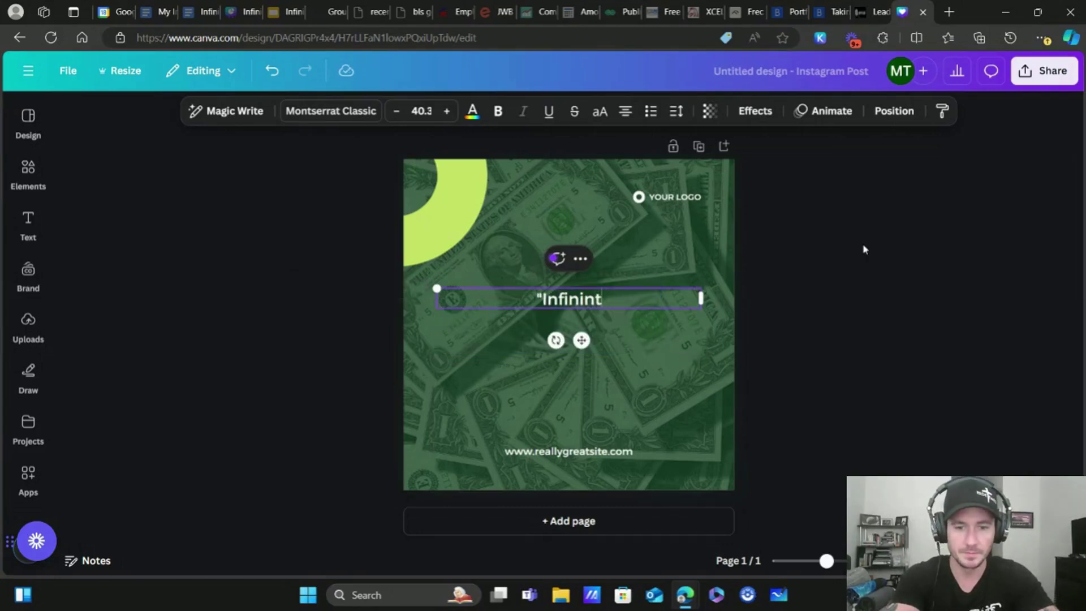
pyautogui.press('BackSpace')
pyautogui.press('BackSpace')
pyautogui.write('te Banking')
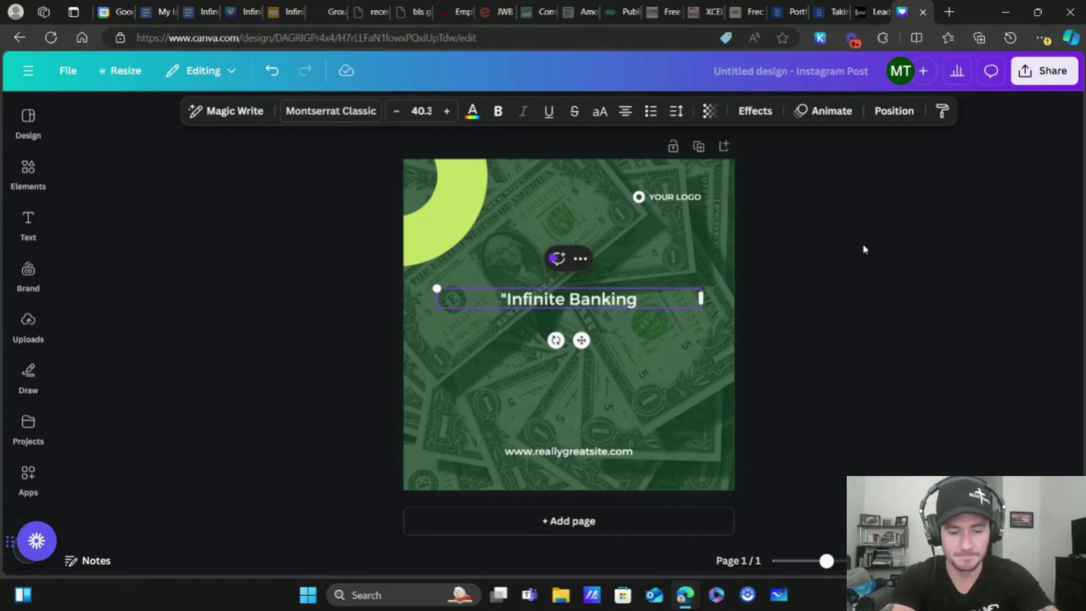
pyautogui.write(' is on eo')
pyautogui.press('BackSpace')
pyautogui.press('BackSpace')
pyautogui.press('BackSpace')
pyautogui.write('e o')
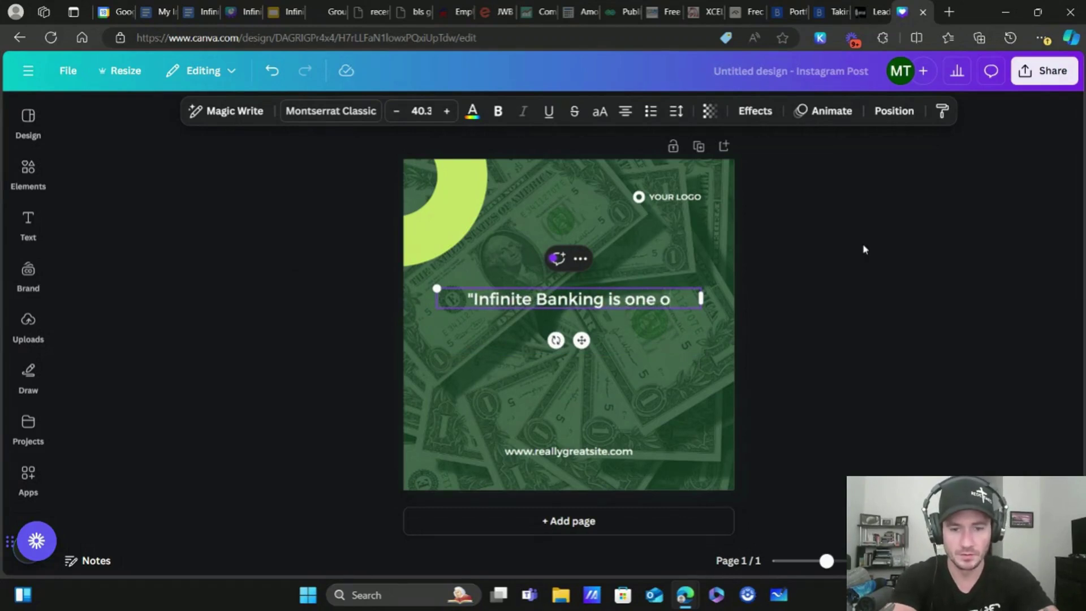
pyautogui.write('f the most powerful wa')
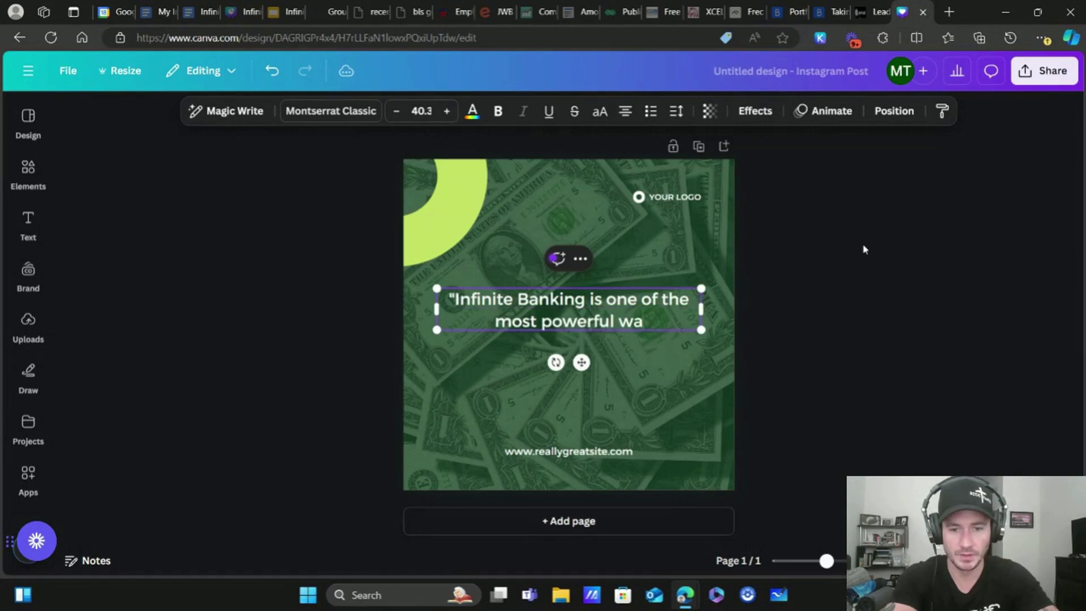
pyautogui.write('ys to accelearte')
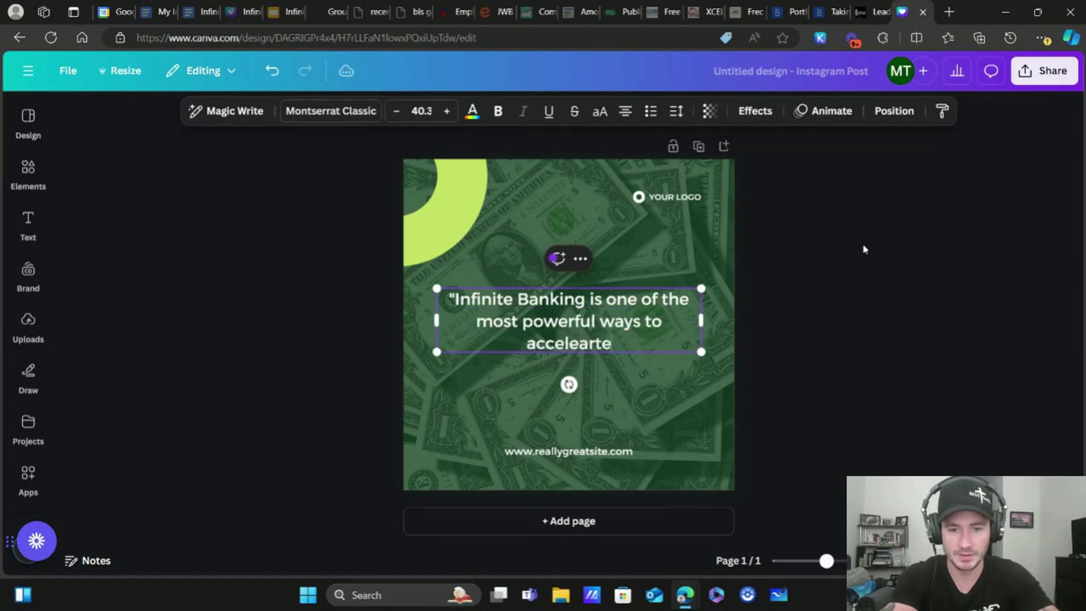
pyautogui.press('BackSpace')
pyautogui.press('BackSpace')
pyautogui.press('BackSpace')
pyautogui.press('BackSpace')
pyautogui.write('r')
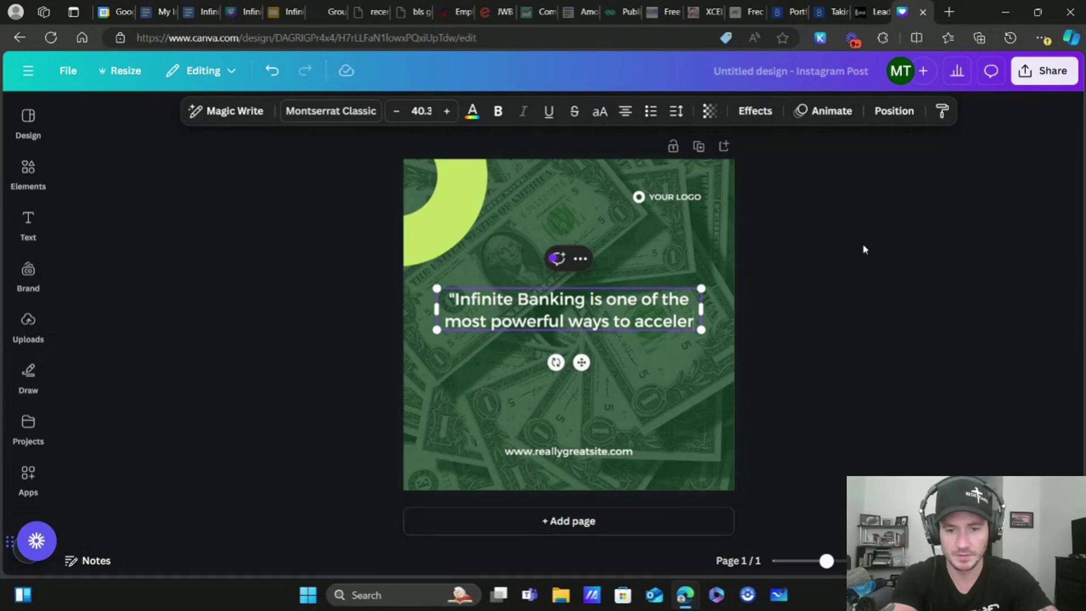
pyautogui.write('ate the wealth-buildi')
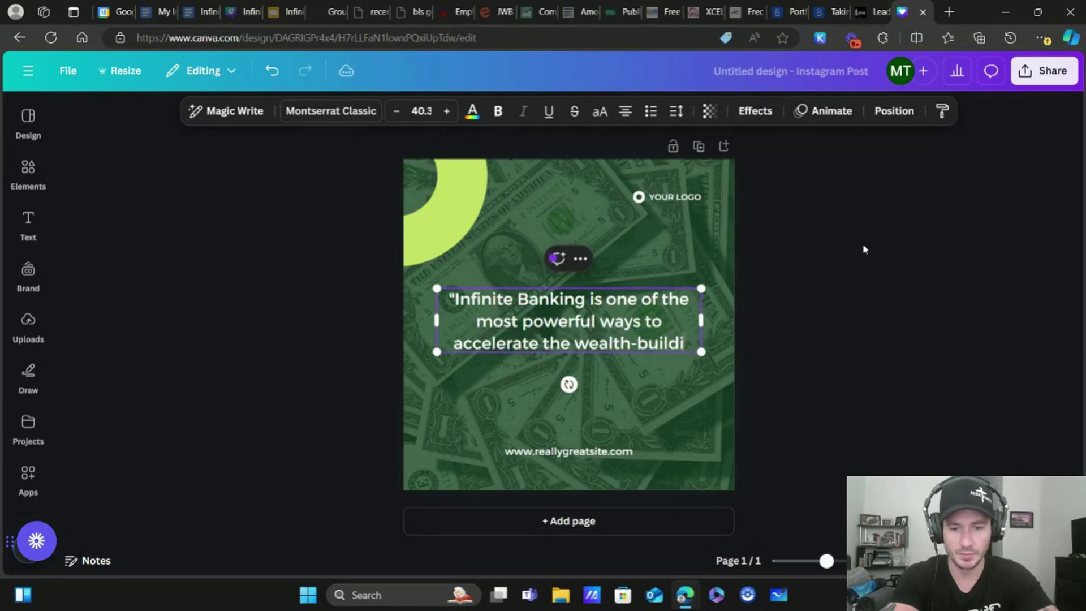
pyautogui.write('ng process in')
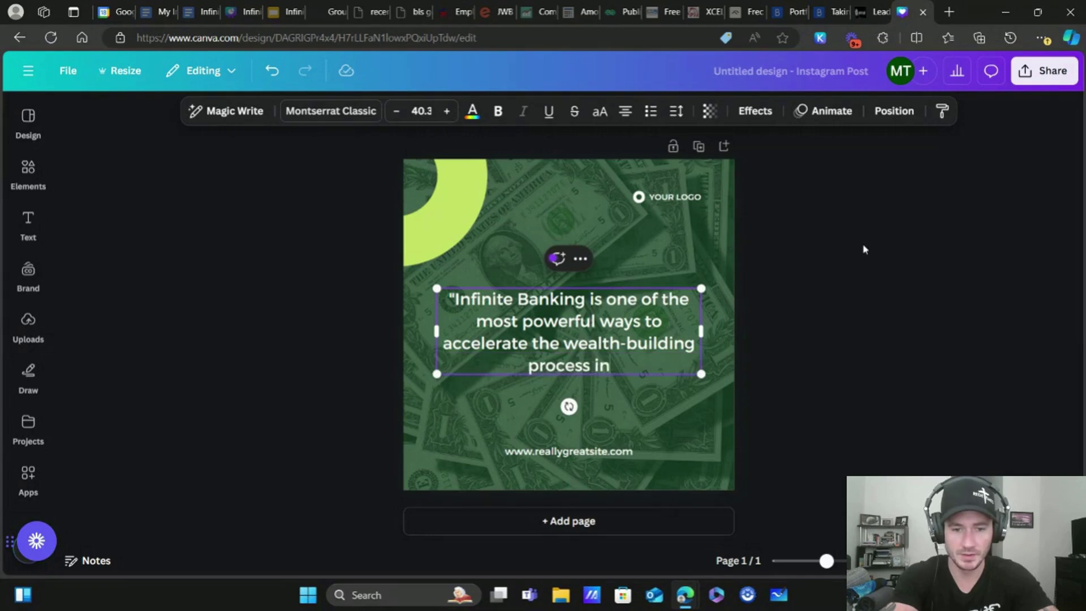
pyautogui.write(' our lives."')
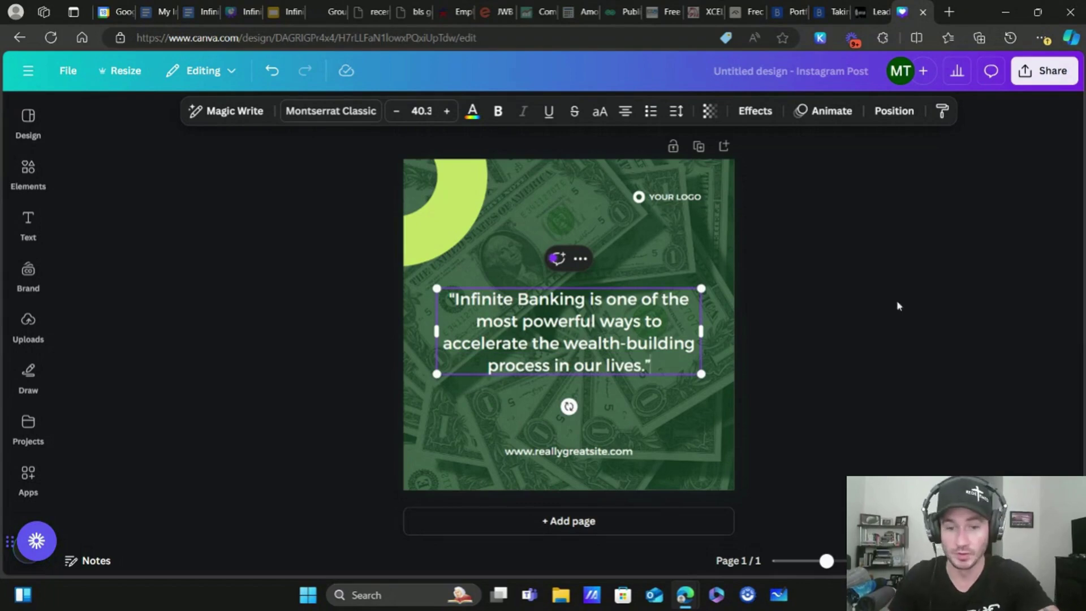
pyautogui.moveTo(583, 452); pyautogui.dragTo(585, 461)
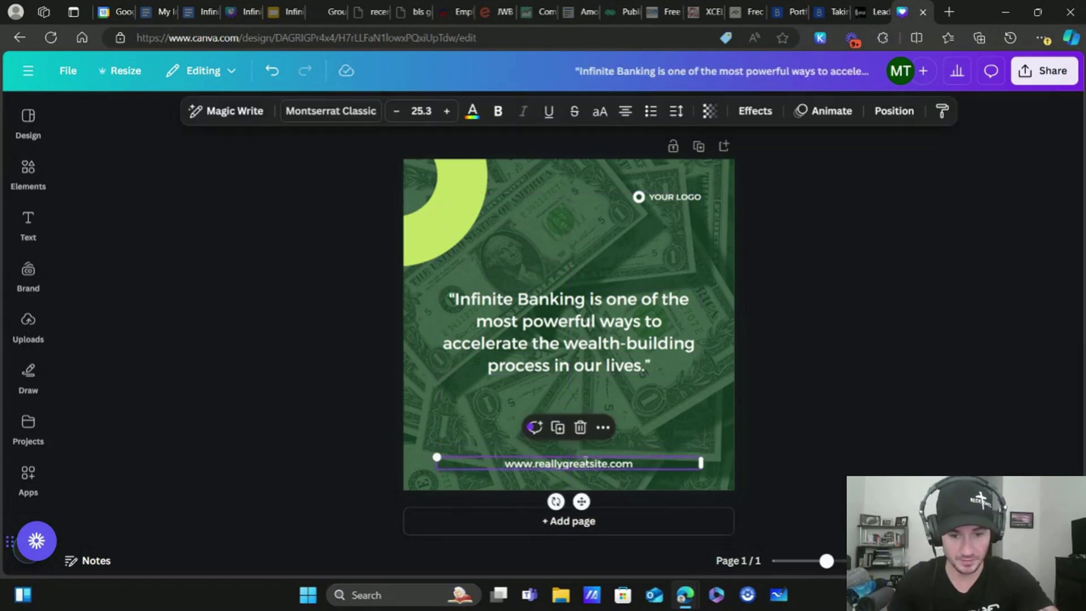
pyautogui.doubleClick(586, 462)
pyautogui.write('www.millennial')
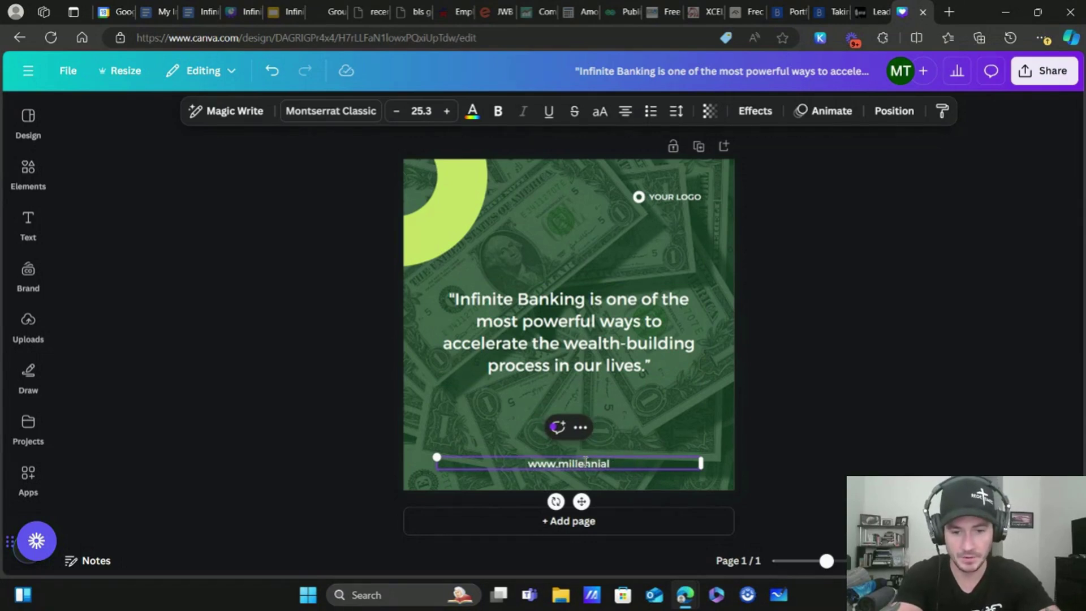
pyautogui.write('wealthcreator')
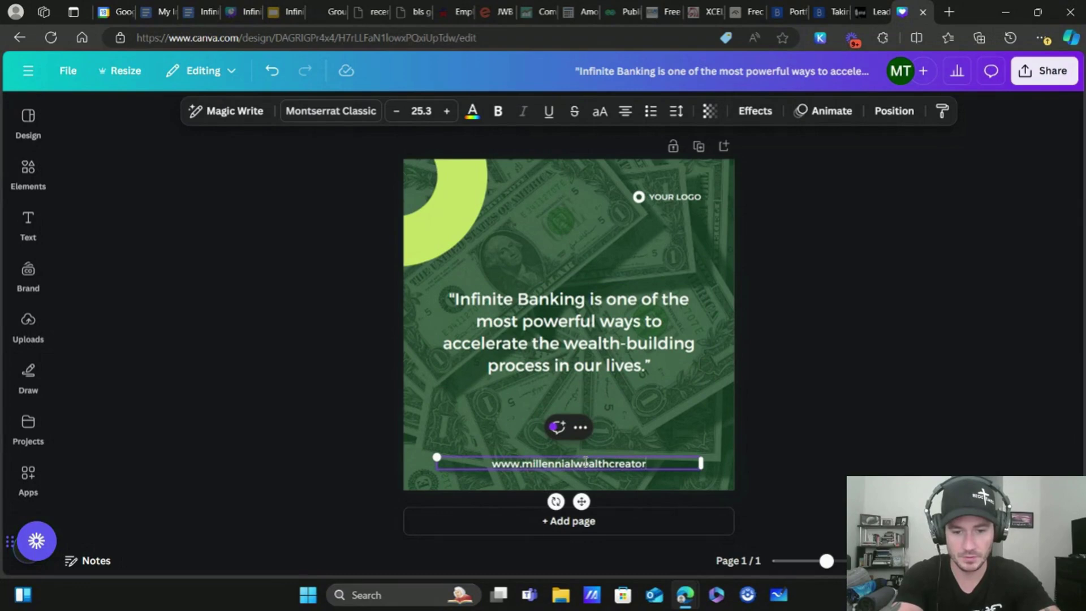
pyautogui.write('.com')
pyautogui.click(796, 292)
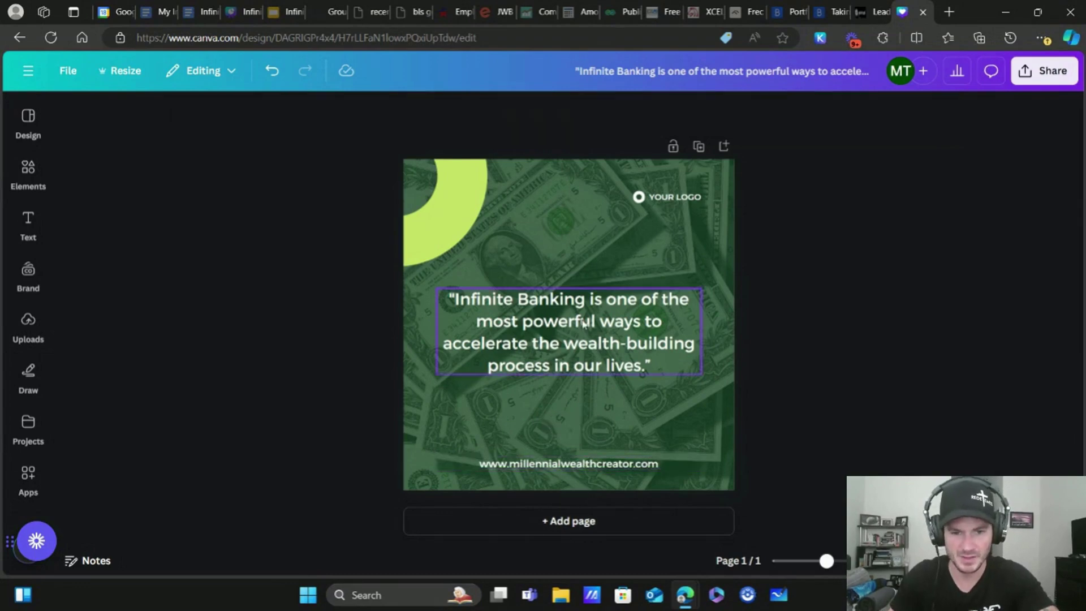
# Step: Move the quote slightly up and add a subheading text box below it, shifted to the right of centre
pyautogui.moveTo(583, 322); pyautogui.dragTo(583, 300)
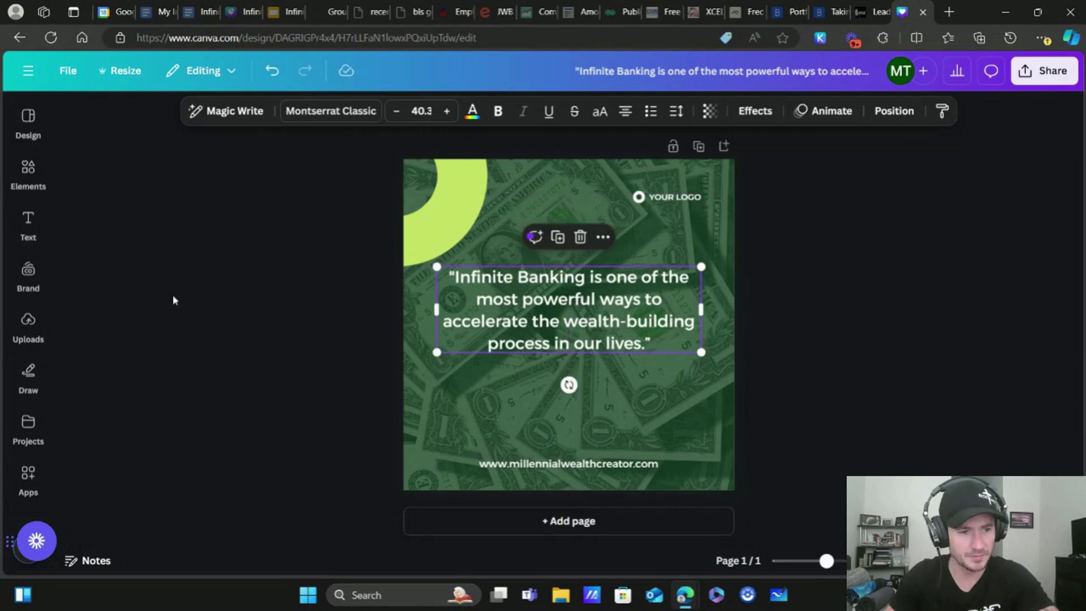
pyautogui.click(27, 223)
pyautogui.click(176, 365)
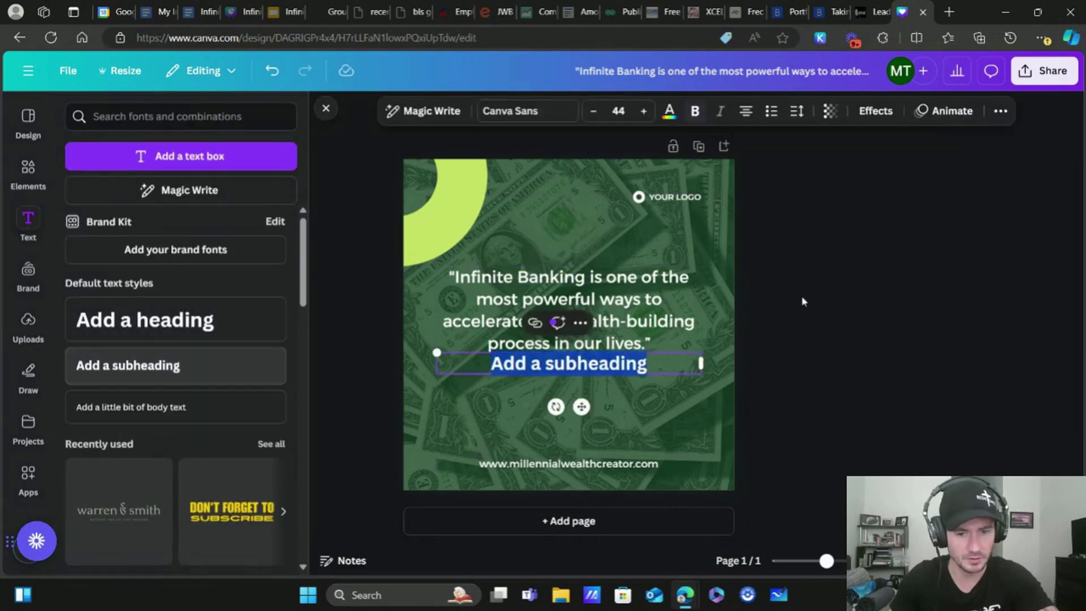
pyautogui.click(803, 301)
pyautogui.moveTo(591, 369); pyautogui.dragTo(654, 394)
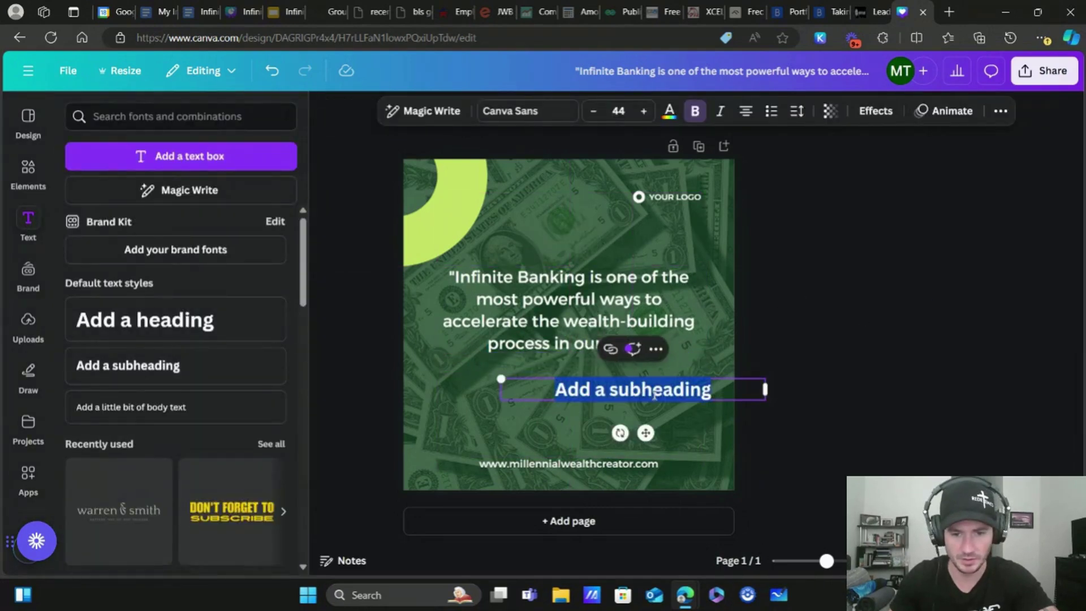
# Step: Replace the placeholder subheading with "Scan the QR code to get my FREE IBC Masterclass"
pyautogui.write('Scarn')
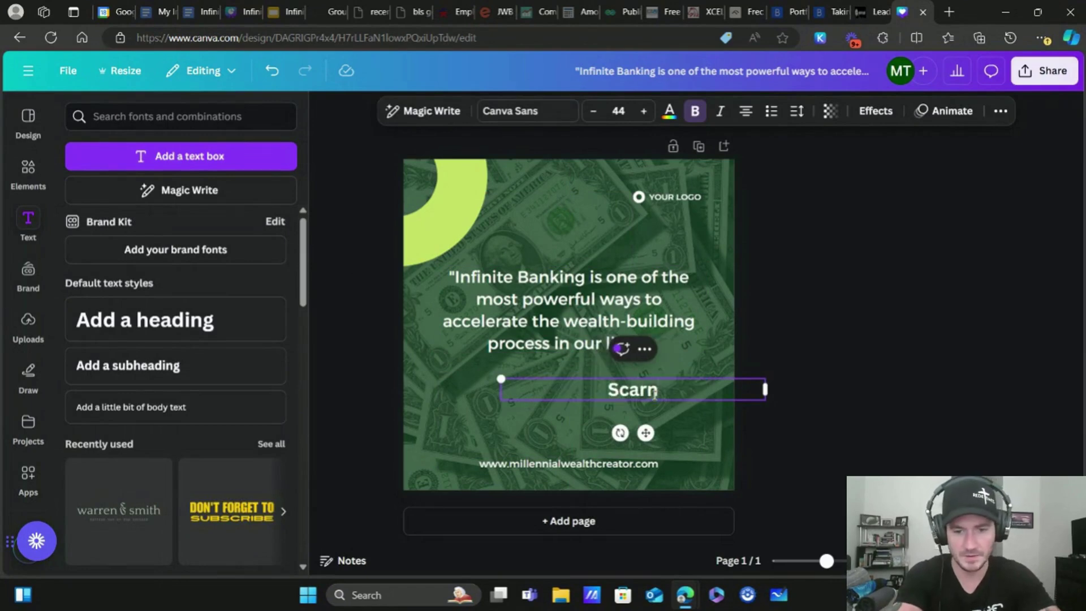
pyautogui.write(' the')
pyautogui.press('BackSpace')
pyautogui.press('BackSpace')
pyautogui.press('BackSpace')
pyautogui.press('BackSpace')
pyautogui.press('BackSpace')
pyautogui.press('BackSpace')
pyautogui.write('n')
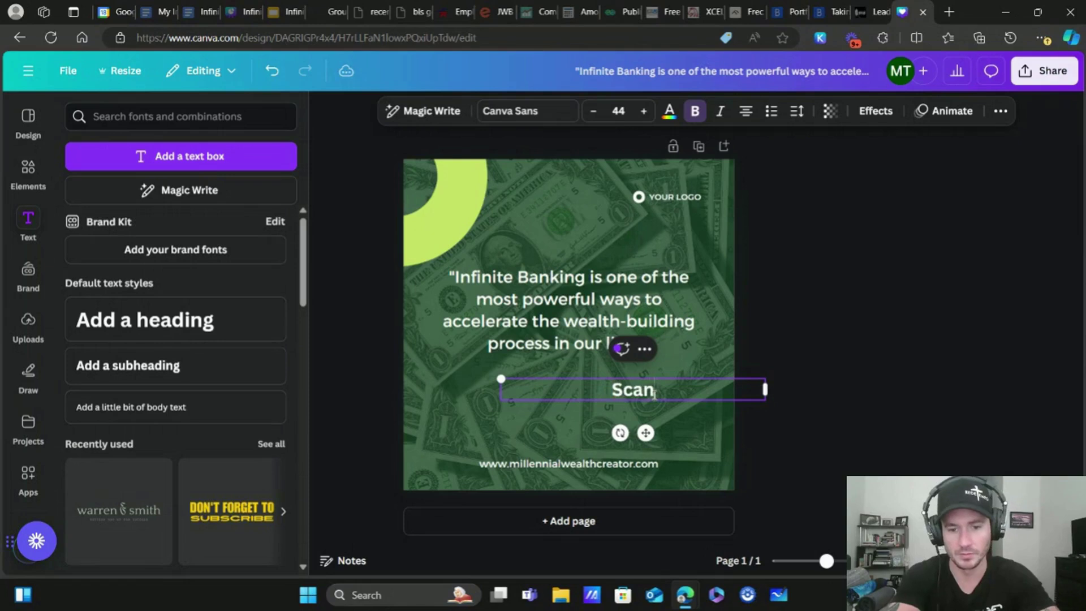
pyautogui.write(' the QR')
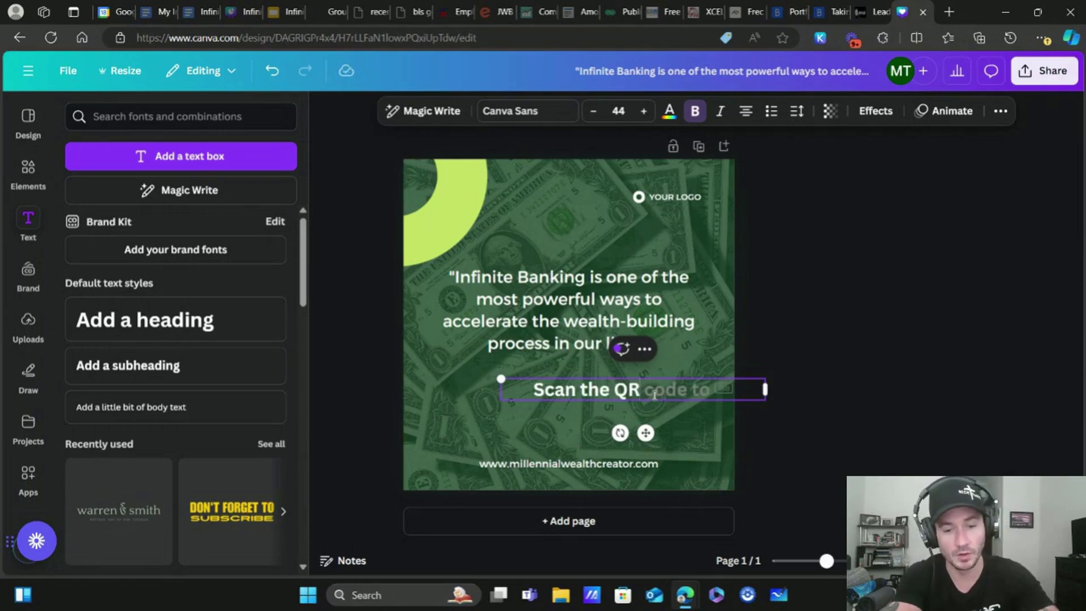
pyautogui.write(' code to get')
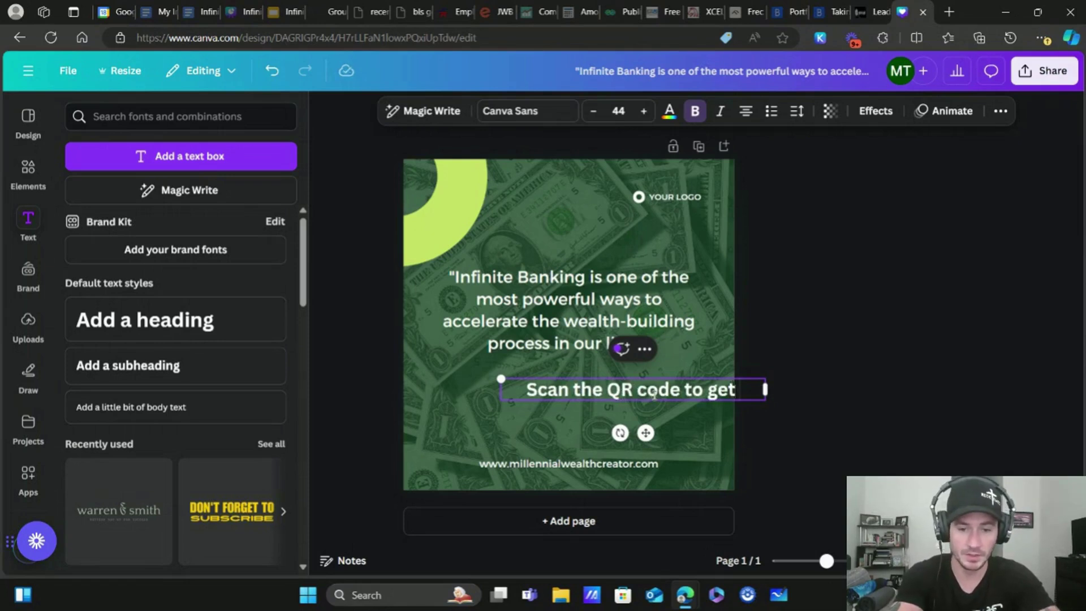
pyautogui.write(' my FREE')
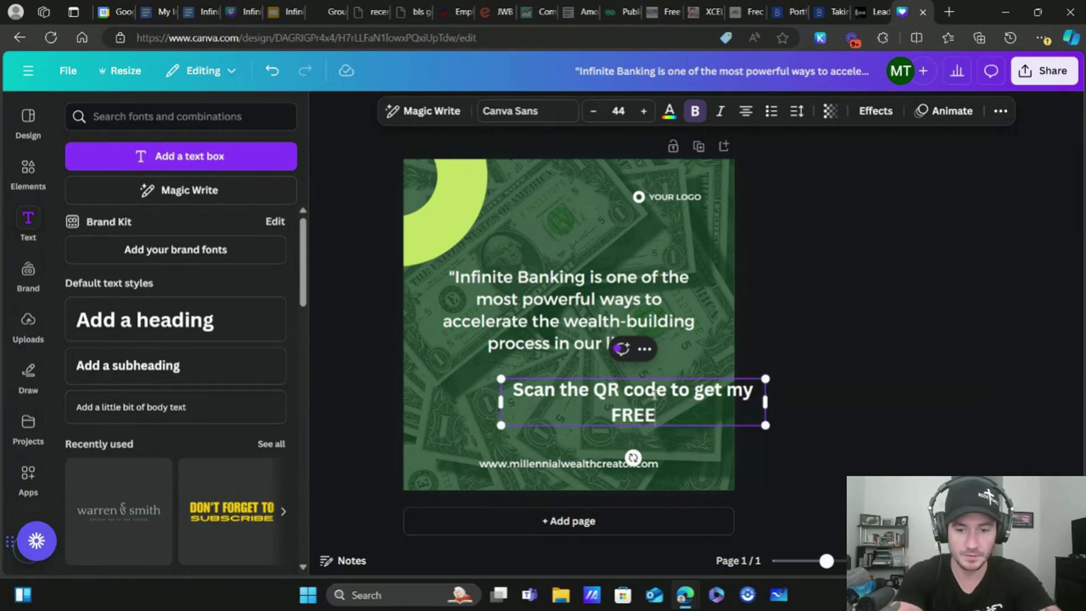
pyautogui.write(' Inf')
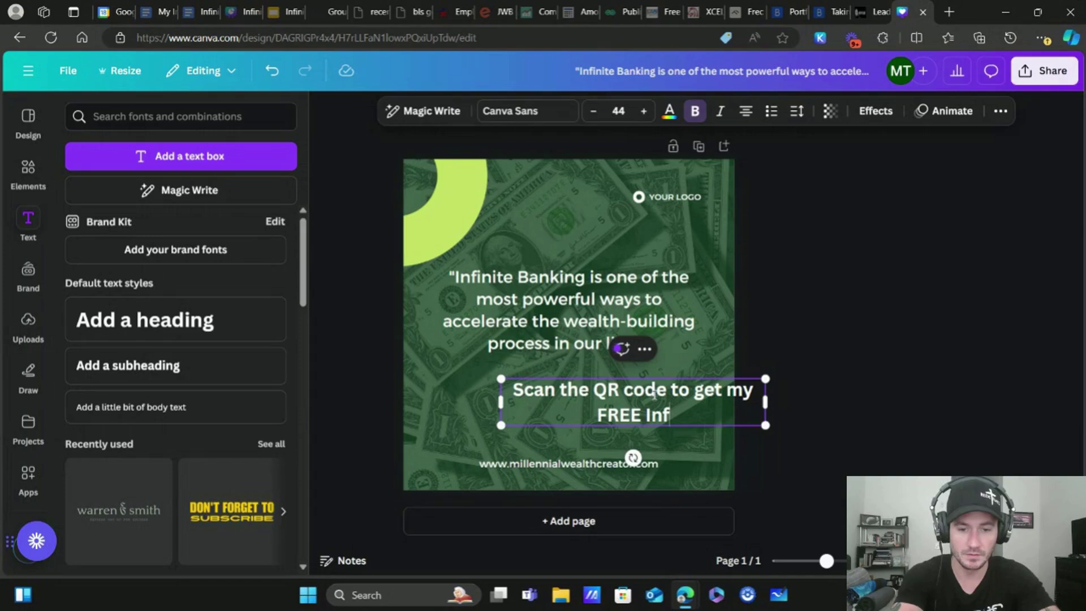
pyautogui.press('BackSpace')
pyautogui.press('BackSpace')
pyautogui.write('BC Mas')
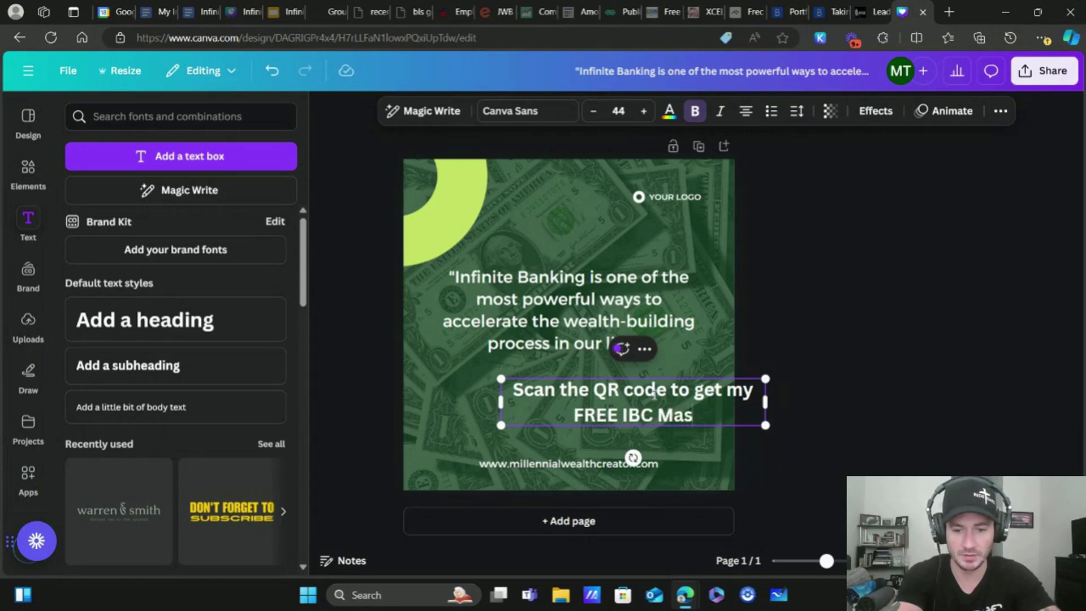
pyautogui.write('terclass')
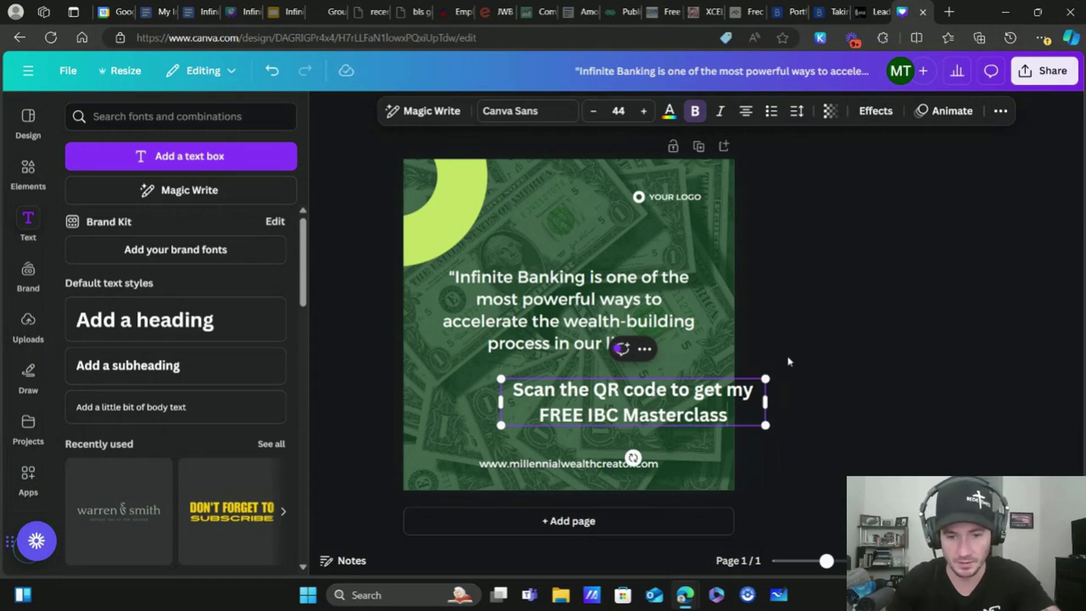
# Step: Shrink the call-to-action text to size 24.9 with an Outline effect and centre it just below the quote
pyautogui.moveTo(764, 402); pyautogui.dragTo(645, 399)
pyautogui.click(875, 111)
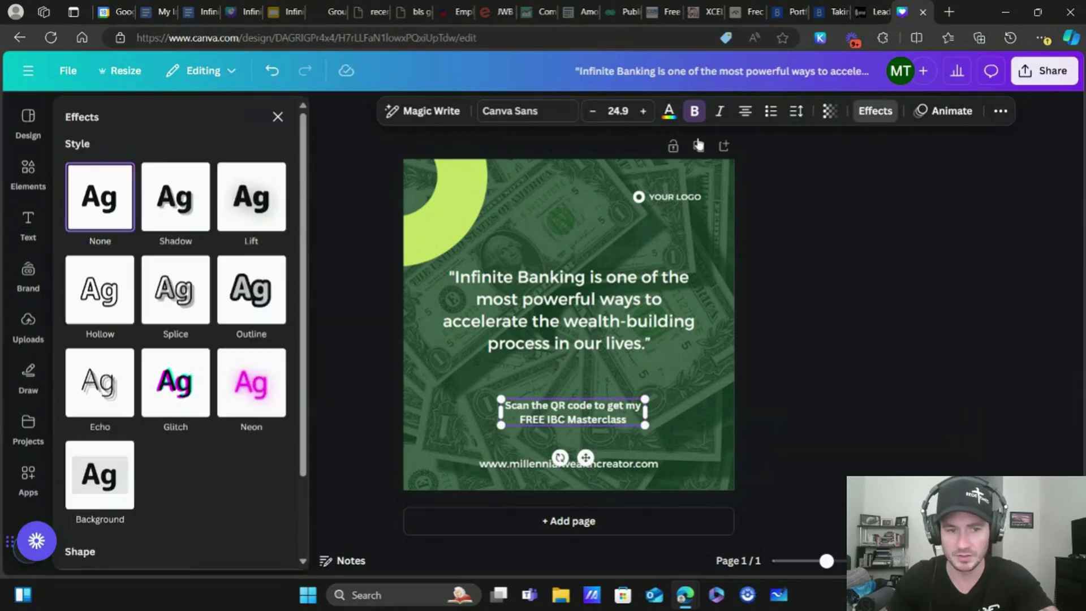
pyautogui.click(259, 305)
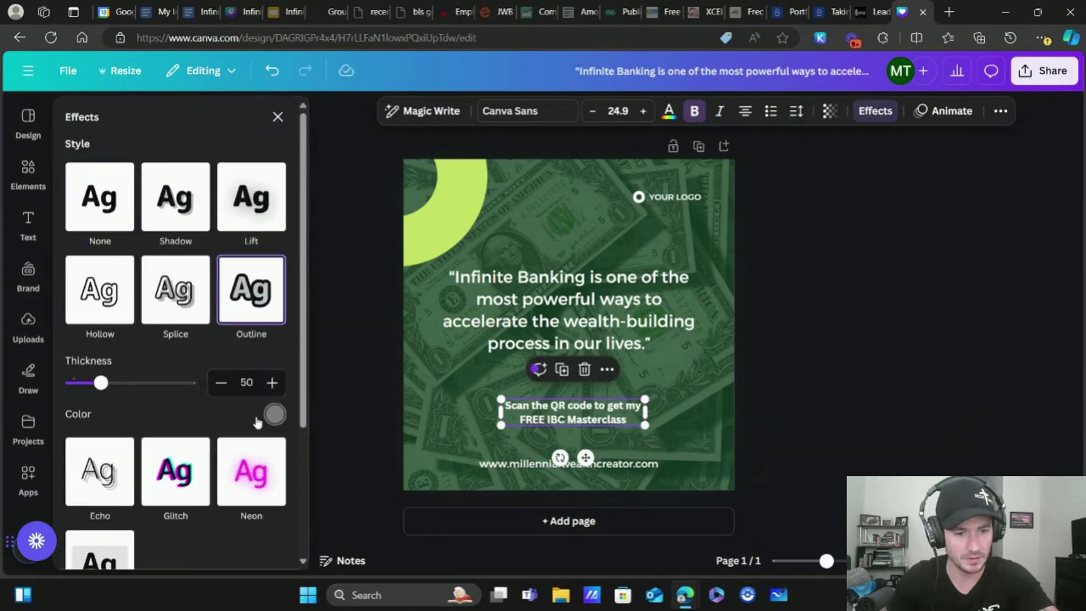
pyautogui.click(274, 414)
pyautogui.click(80, 368)
pyautogui.press('Escape')
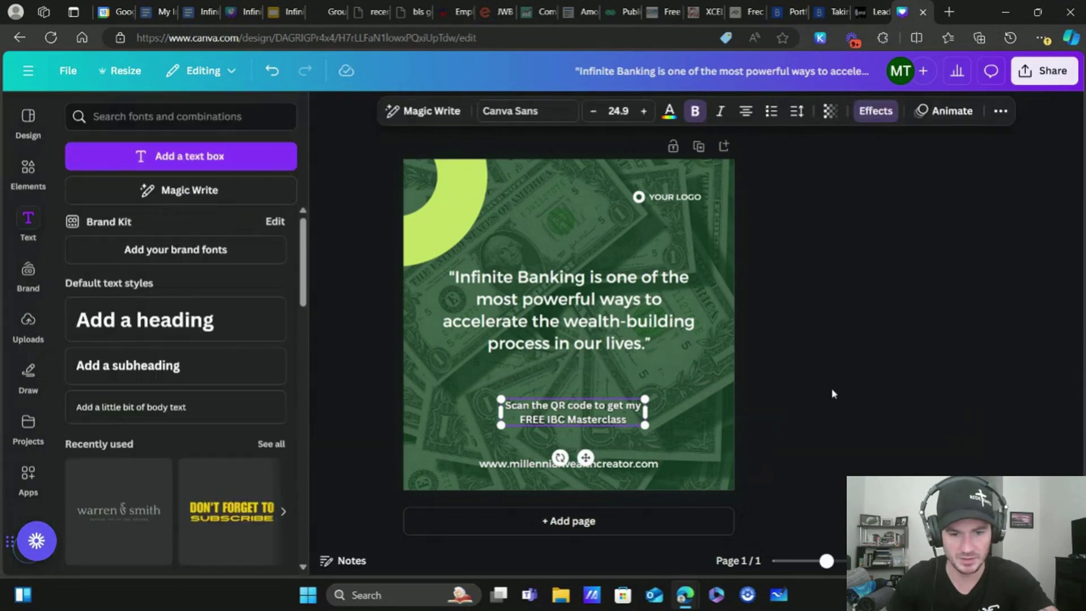
pyautogui.moveTo(613, 409); pyautogui.dragTo(592, 386)
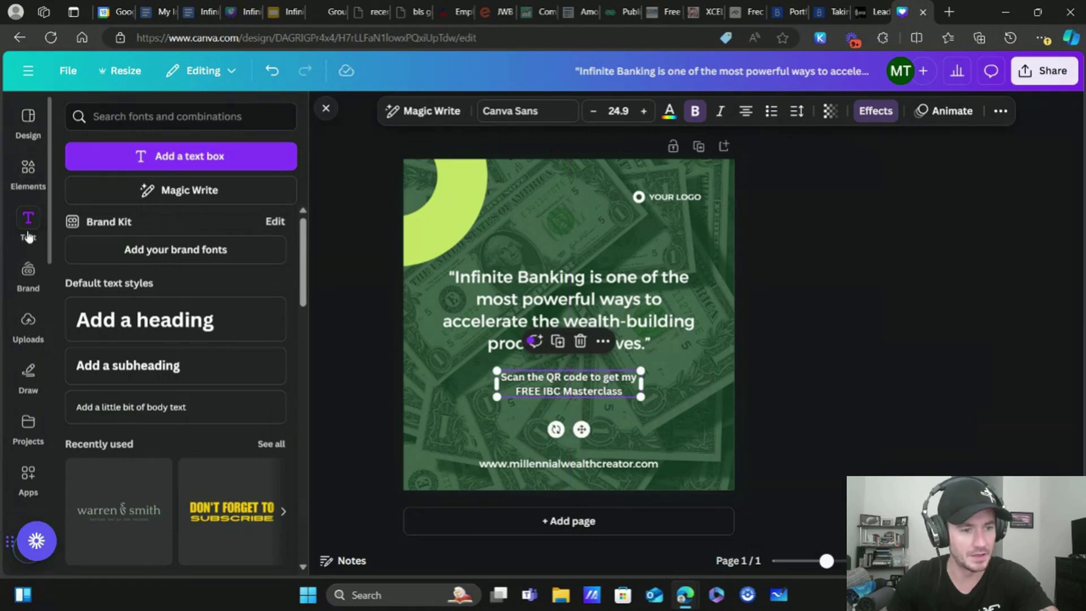
# Step: Insert the uploaded pink QR code into the post and remove its white background
pyautogui.click(28, 323)
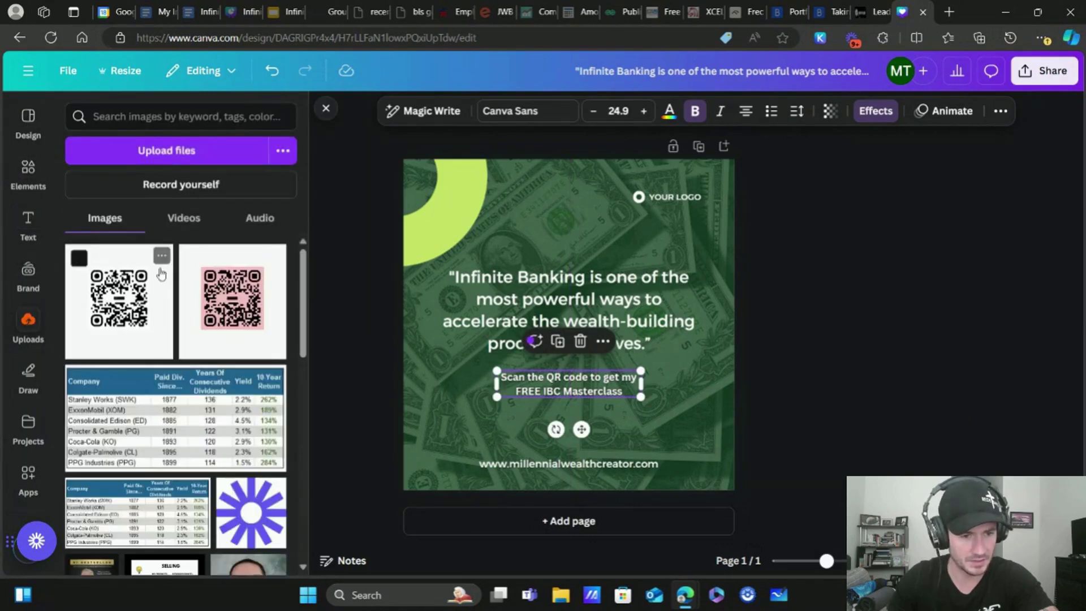
pyautogui.click(228, 300)
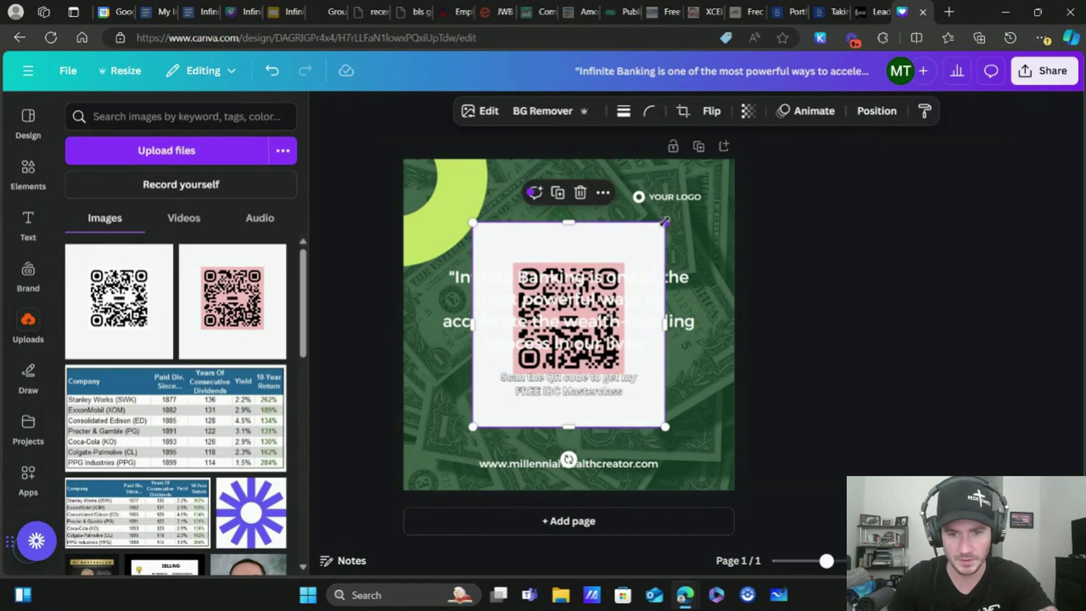
pyautogui.click(529, 111)
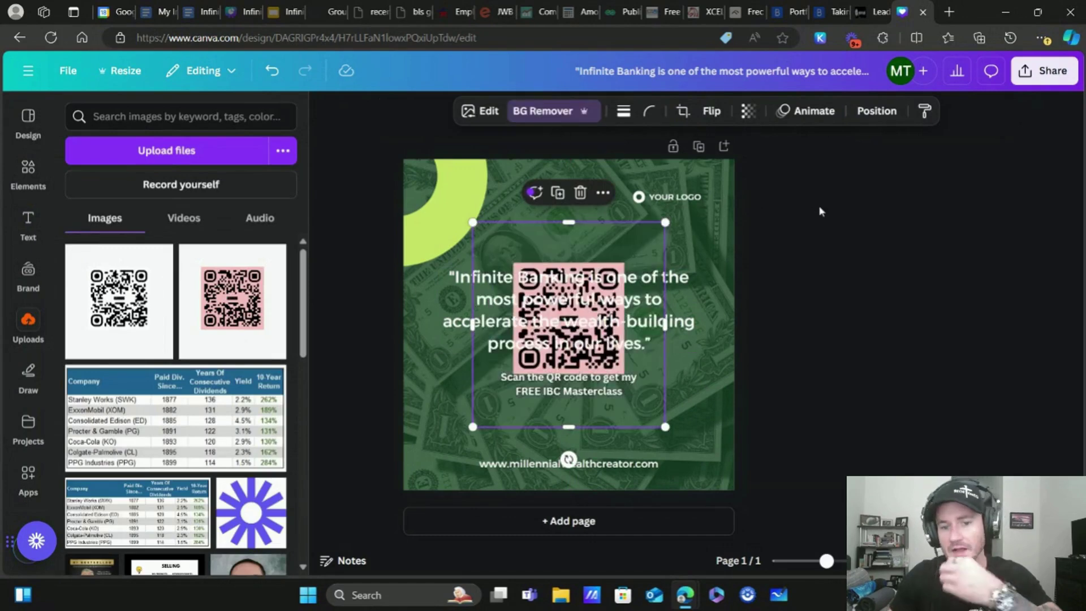
# Step: Shrink the QR code and centre it between the call-to-action text and the website address
pyautogui.moveTo(652, 234); pyautogui.dragTo(576, 370)
pyautogui.moveTo(556, 412); pyautogui.dragTo(599, 441)
pyautogui.click(787, 349)
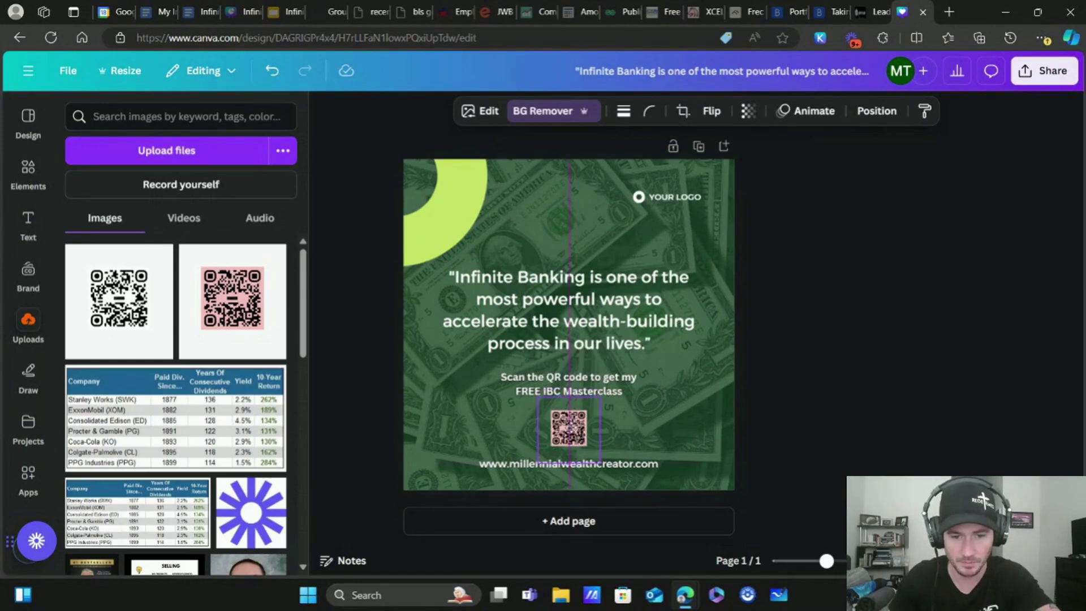
pyautogui.click(871, 311)
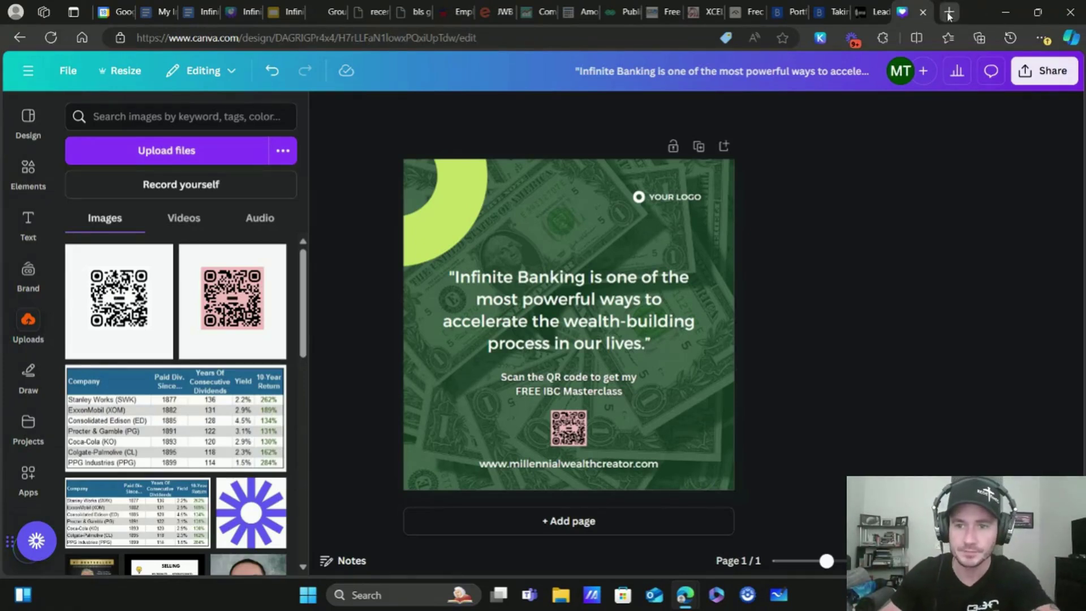
# Step: Switch to Kapwing in a new browser tab and open the Loom vs. Screenpal video project
pyautogui.click(975, 26)
pyautogui.write('kapwing')
pyautogui.press('Return')
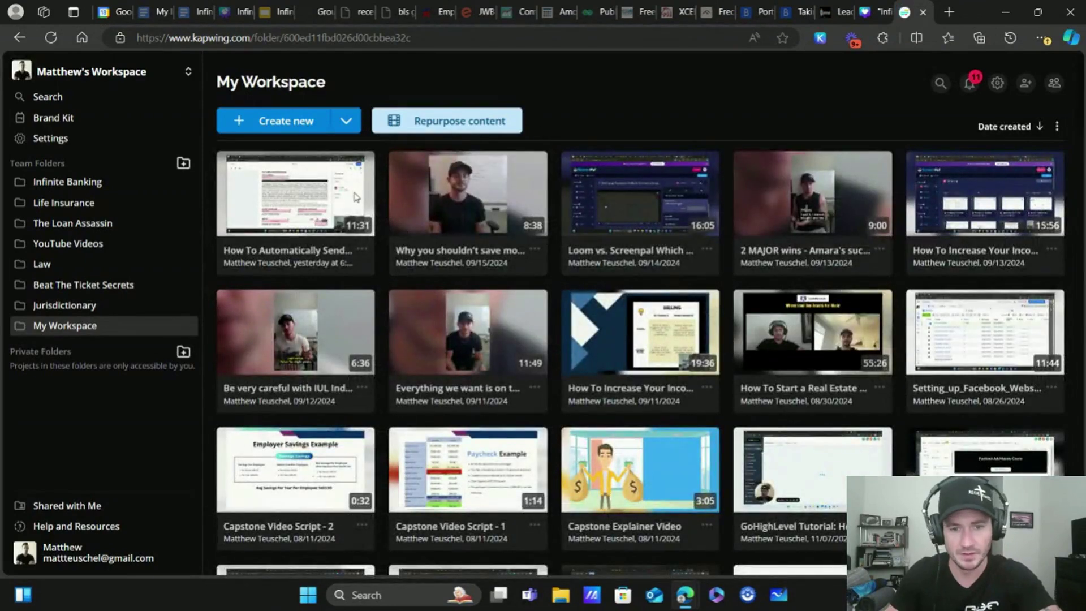
pyautogui.click(629, 220)
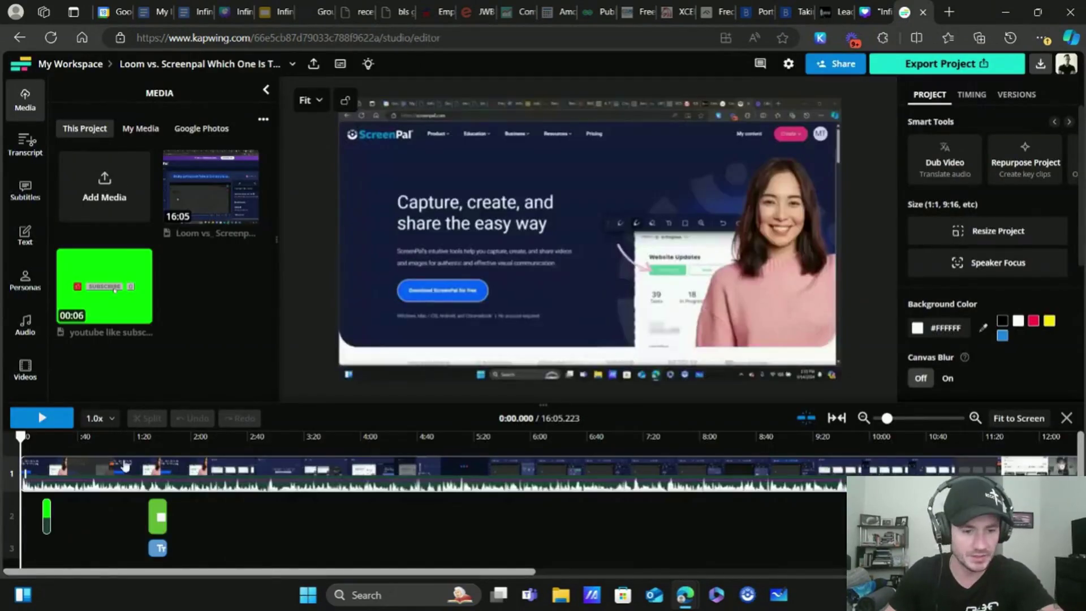
# Step: Upload the IBC Masterclass Optin QR code image to the project and add it to the video at about 3:59
pyautogui.click(104, 192)
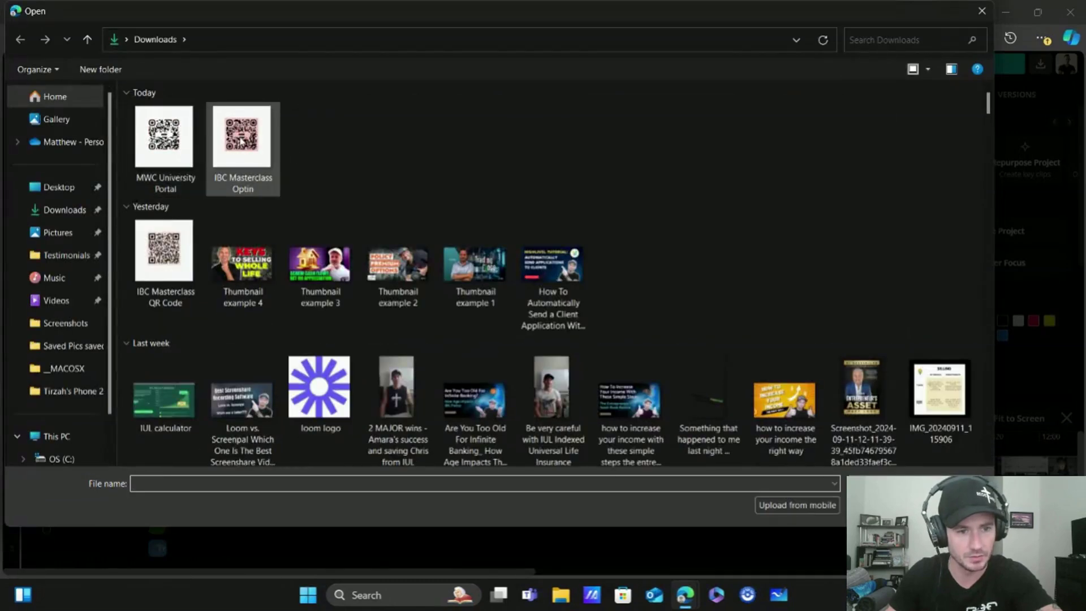
pyautogui.doubleClick(239, 135)
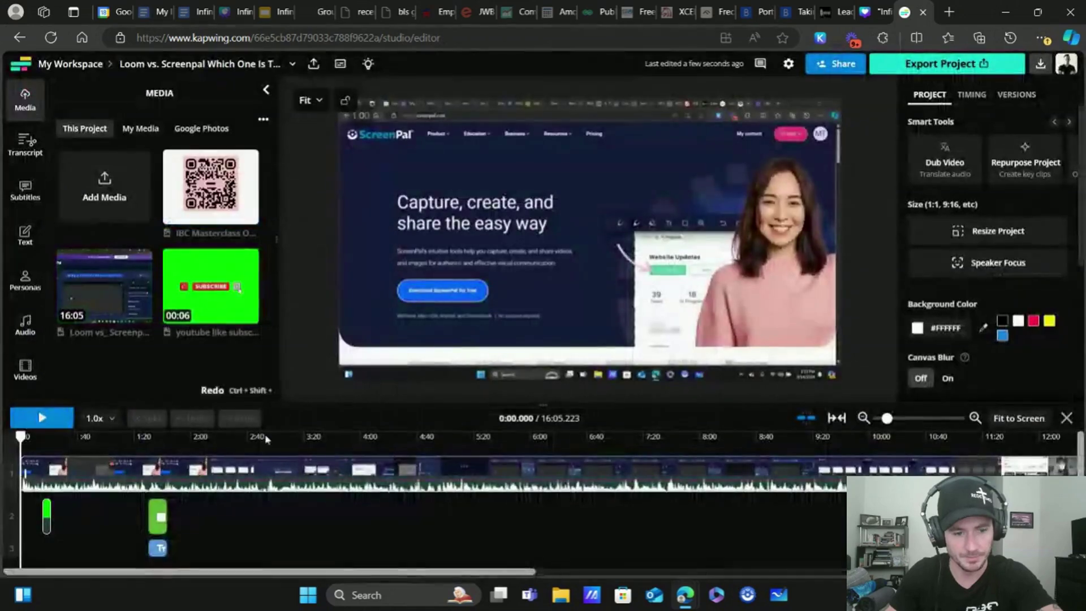
pyautogui.click(359, 437)
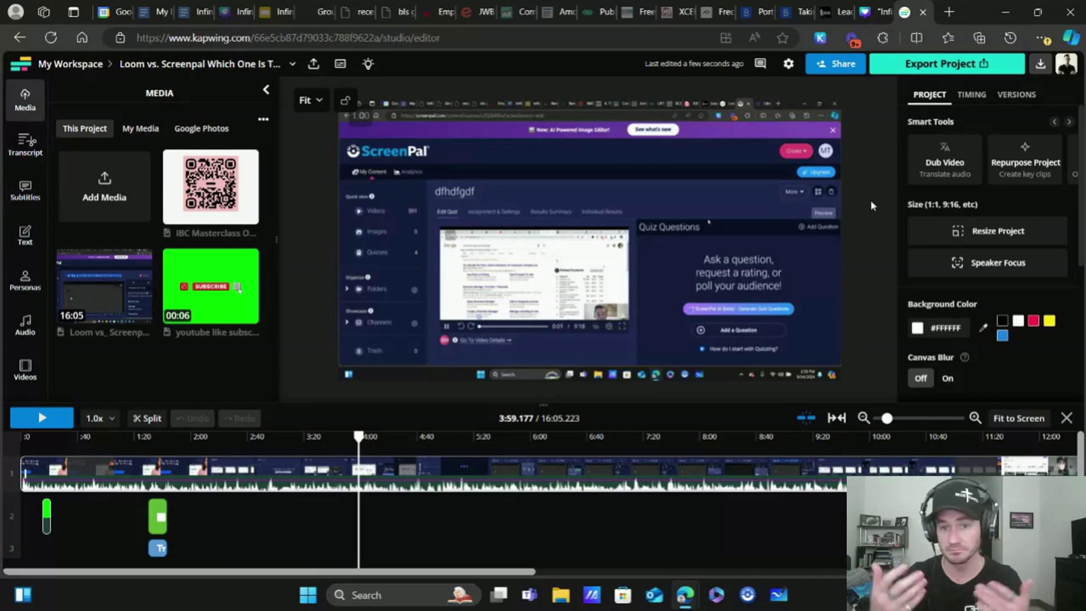
pyautogui.moveTo(218, 187)
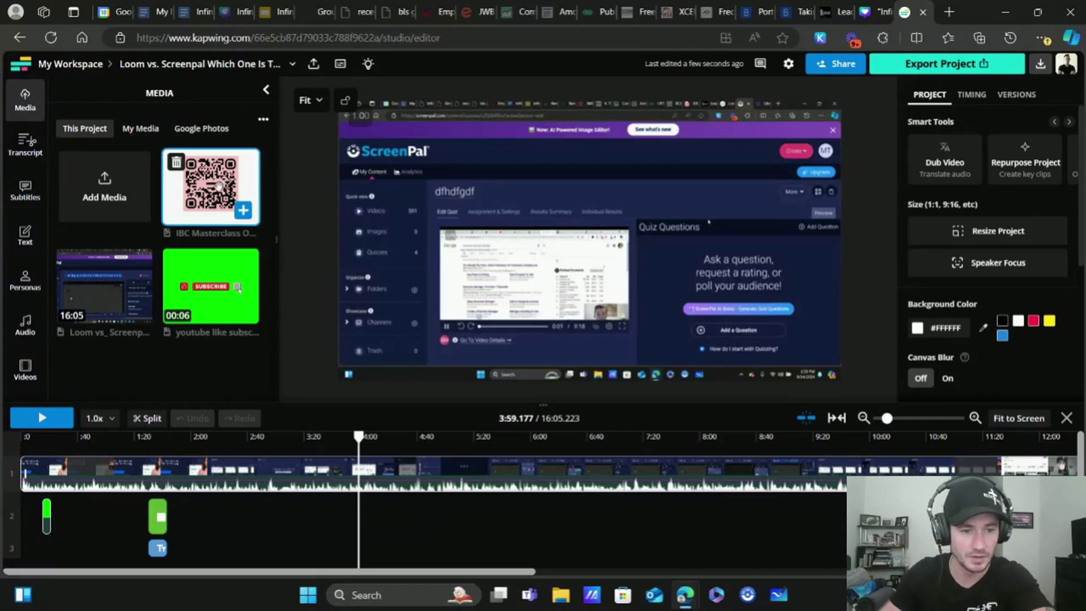
pyautogui.click(244, 207)
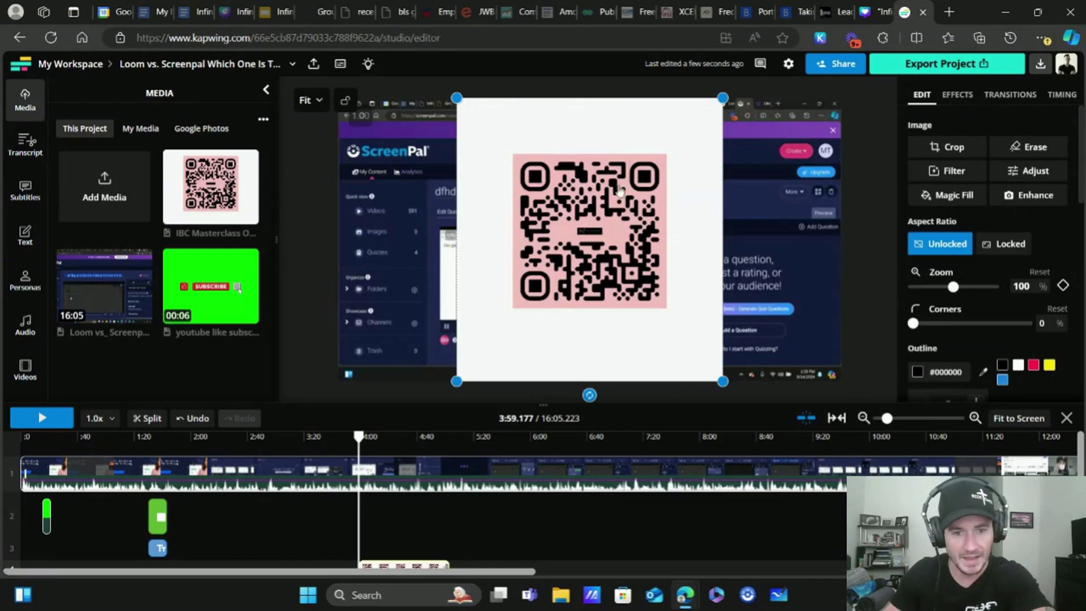
# Step: Shrink the QR code into the lower-right corner of the video frame and give it a Drop transition, previewing the effect
pyautogui.moveTo(723, 97); pyautogui.dragTo(800, 291)
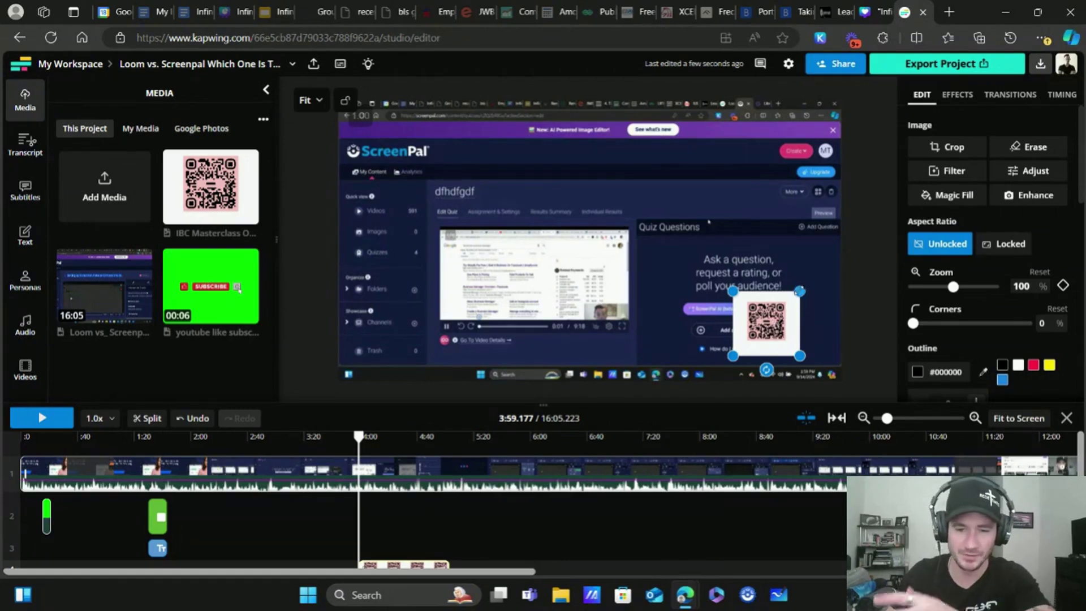
pyautogui.moveTo(766, 322); pyautogui.dragTo(783, 320)
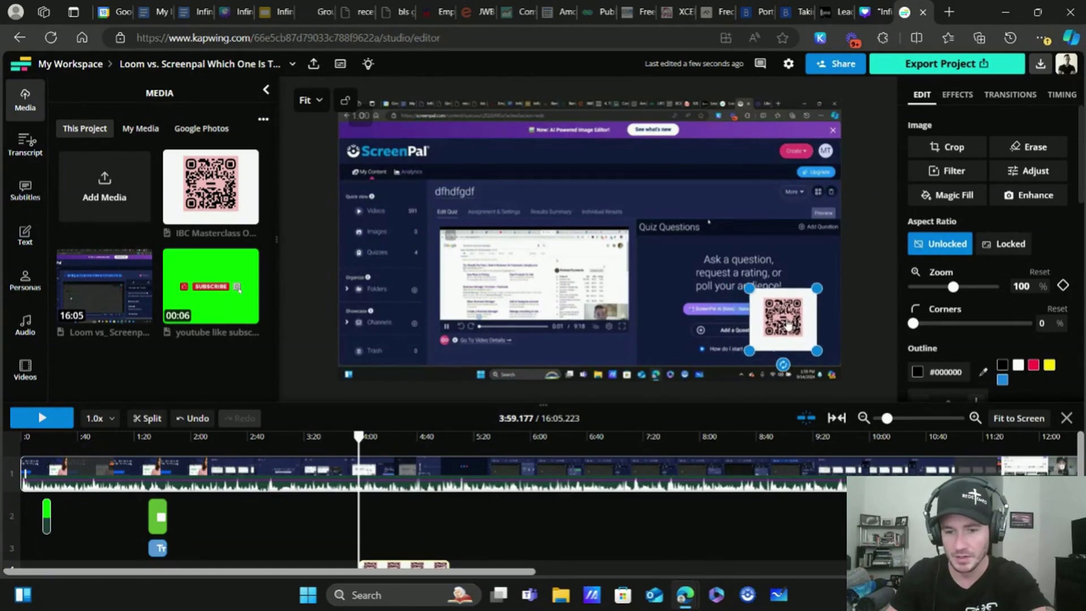
pyautogui.click(996, 98)
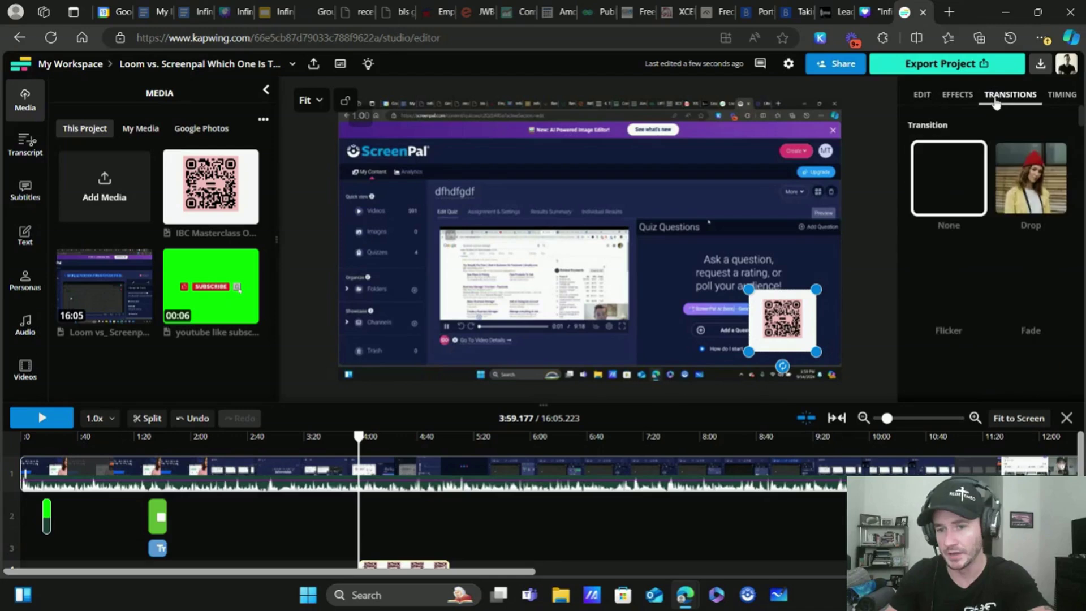
pyautogui.click(1030, 178)
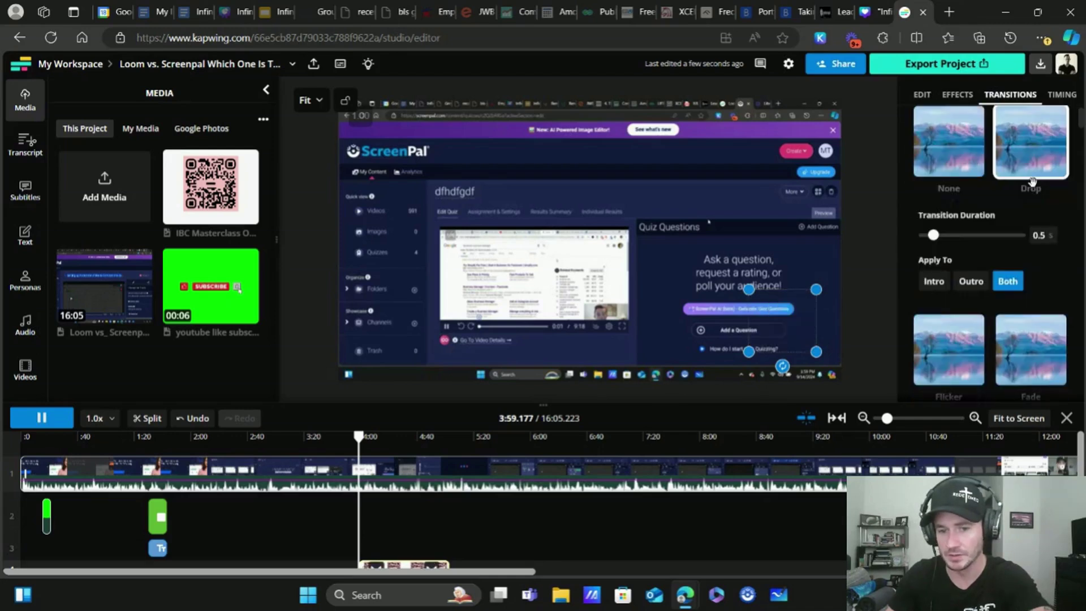
pyautogui.click(23, 422)
pyautogui.click(21, 425)
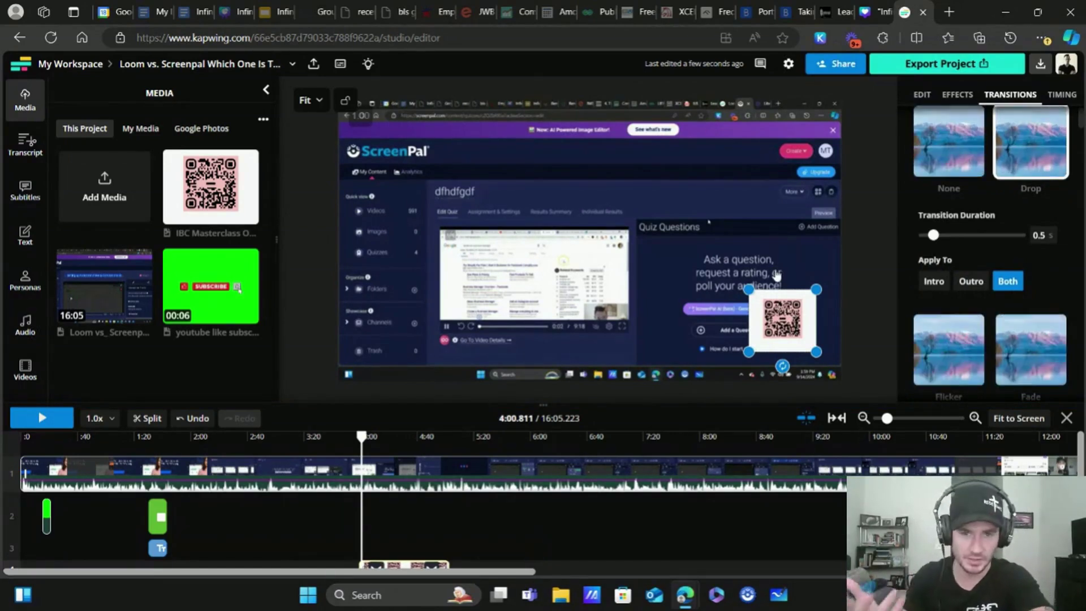
pyautogui.click(934, 98)
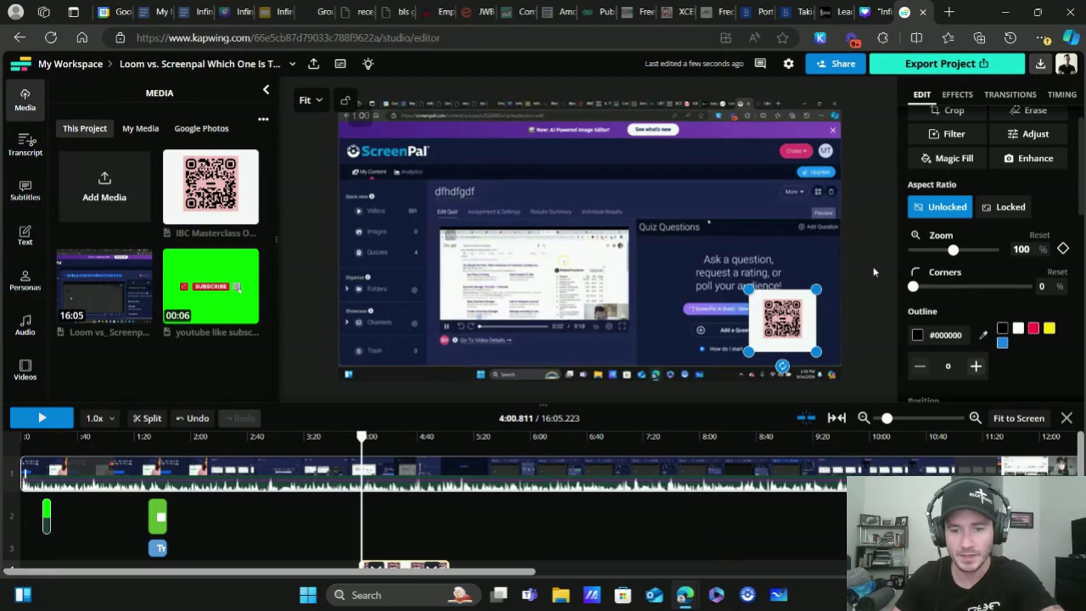
# Step: Return to the Canva home page and look through the recent designs
pyautogui.click(868, 17)
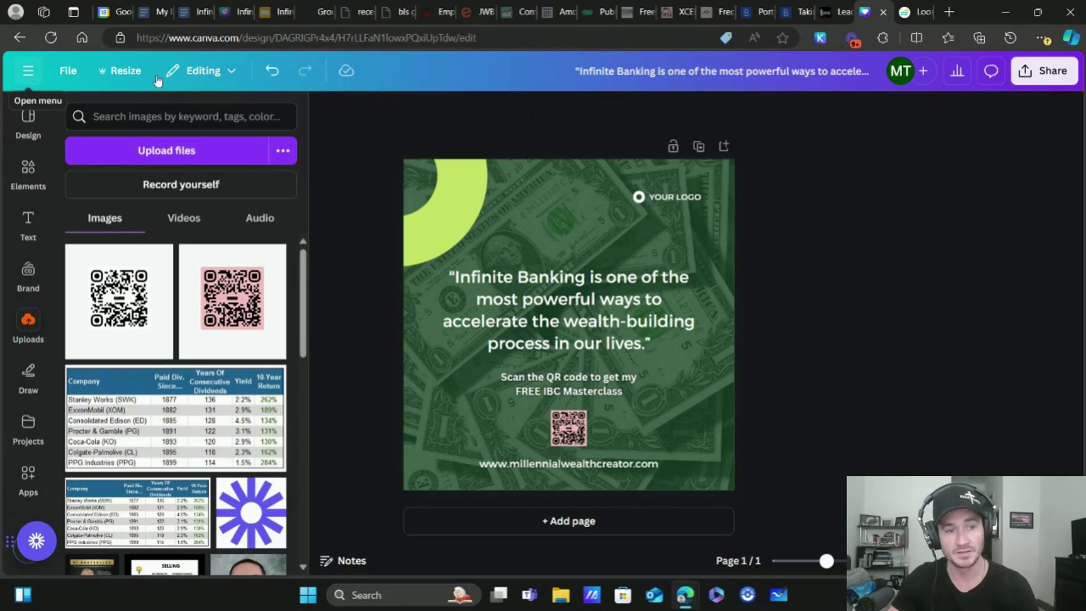
pyautogui.click(28, 72)
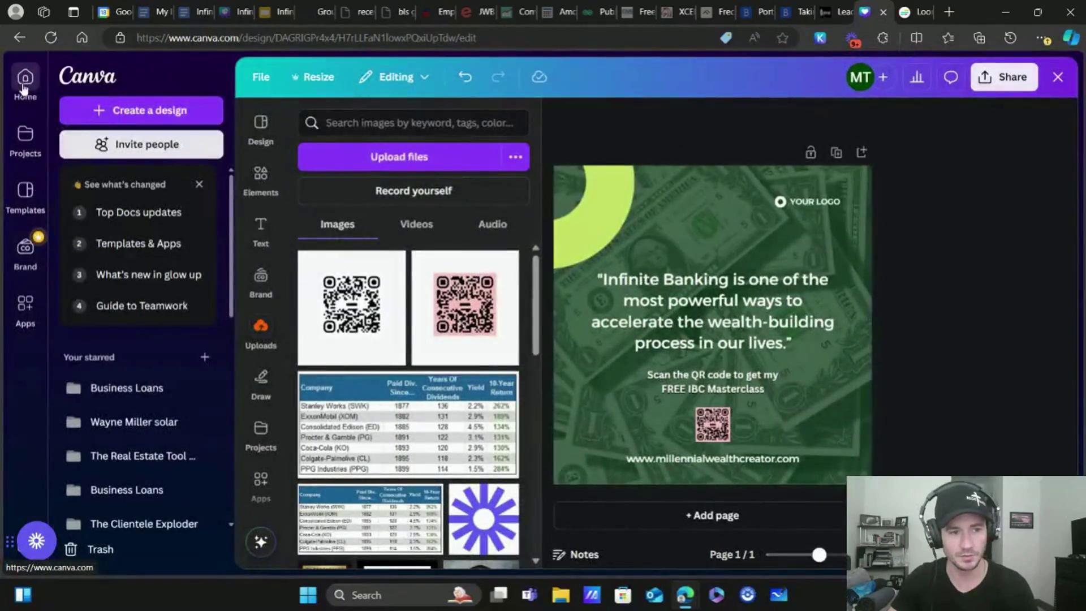
pyautogui.click(25, 84)
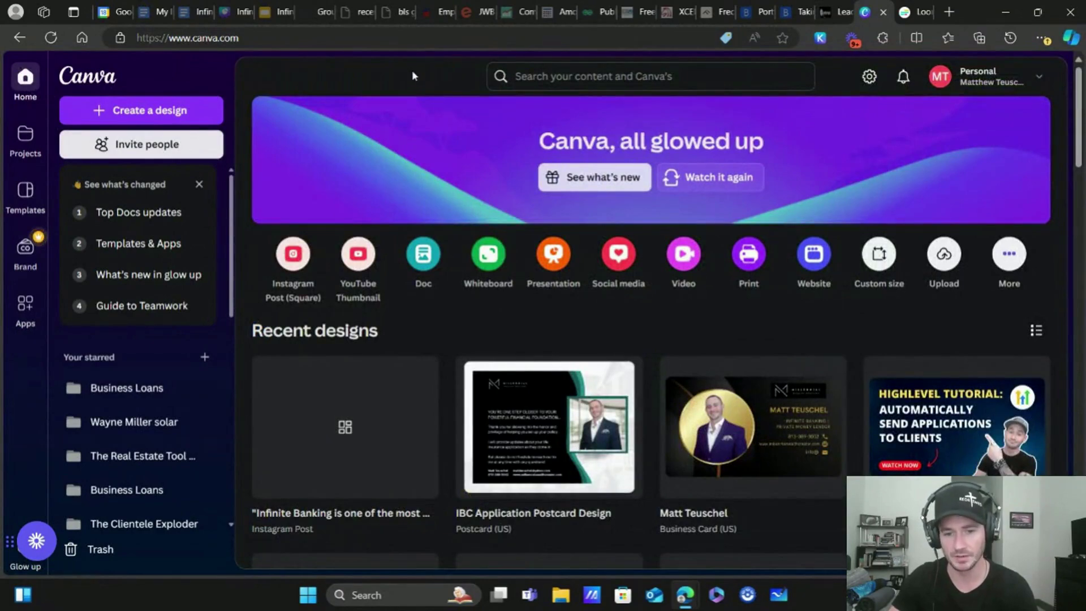
pyautogui.scroll(-4, 415, 79)
pyautogui.scroll(-3, 556, 179)
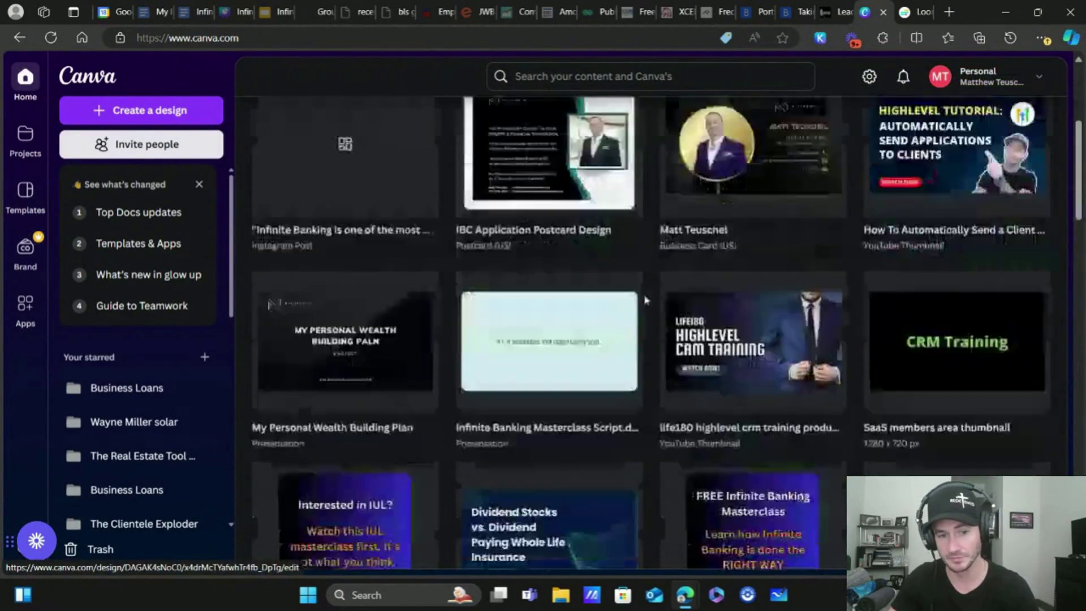
pyautogui.scroll(-3, 588, 207)
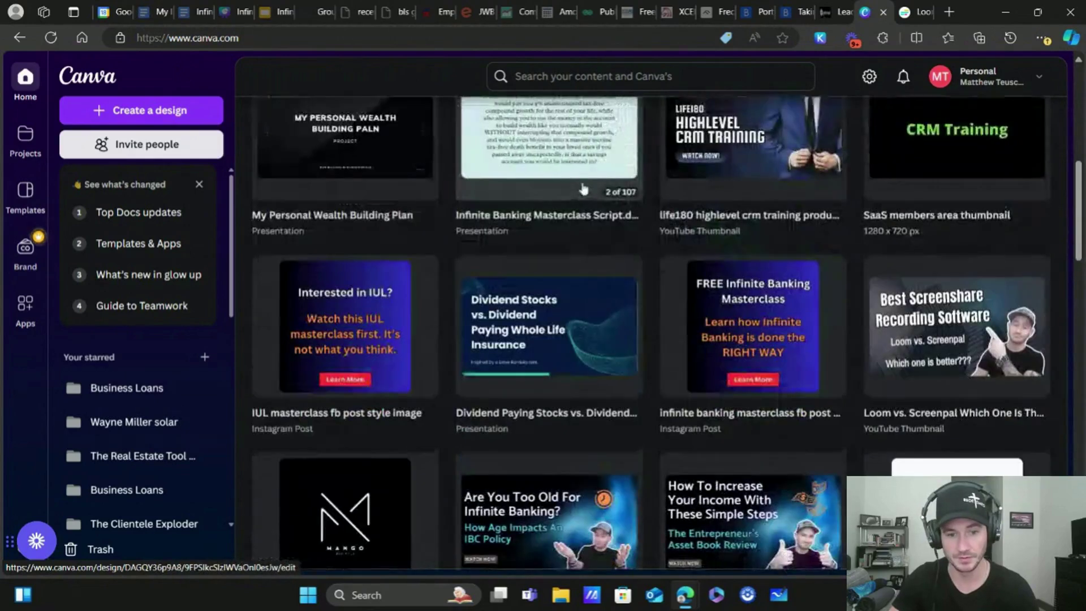